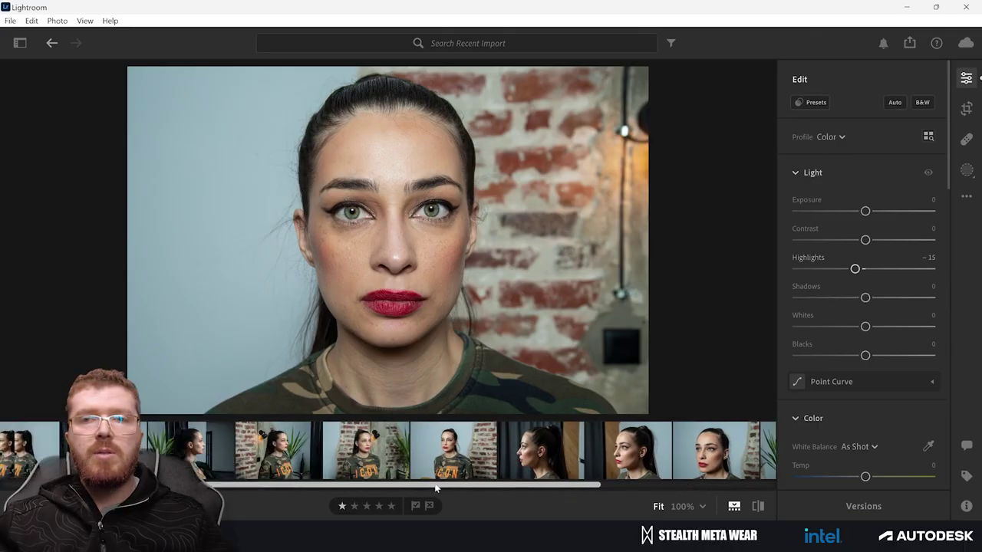
# Step: Select all 17 photos and export them as full-size JPGs
pyautogui.keyDown('shift'); pyautogui.click(54, 458); pyautogui.keyUp('shift')
pyautogui.rightClick(54, 456)
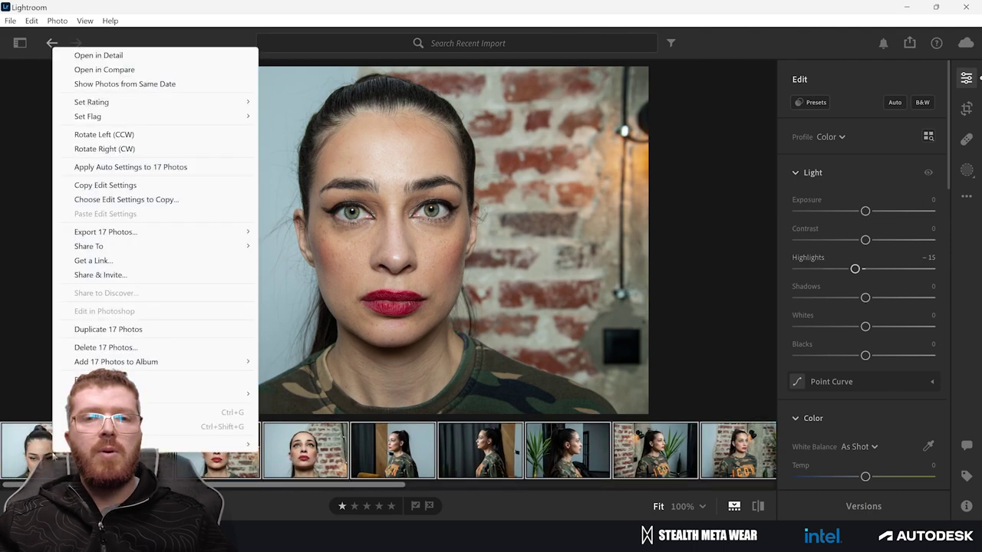
pyautogui.moveTo(238, 232)
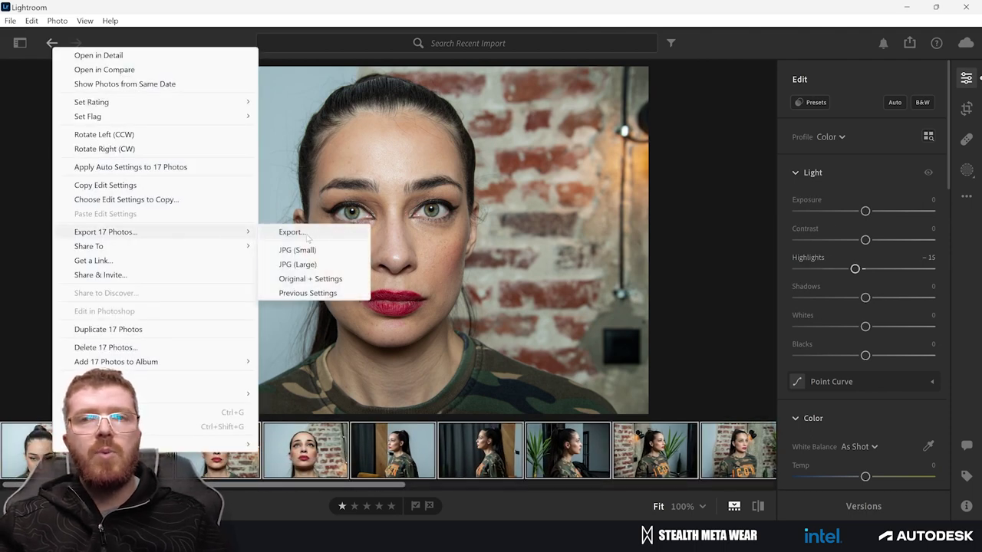
pyautogui.click(305, 237)
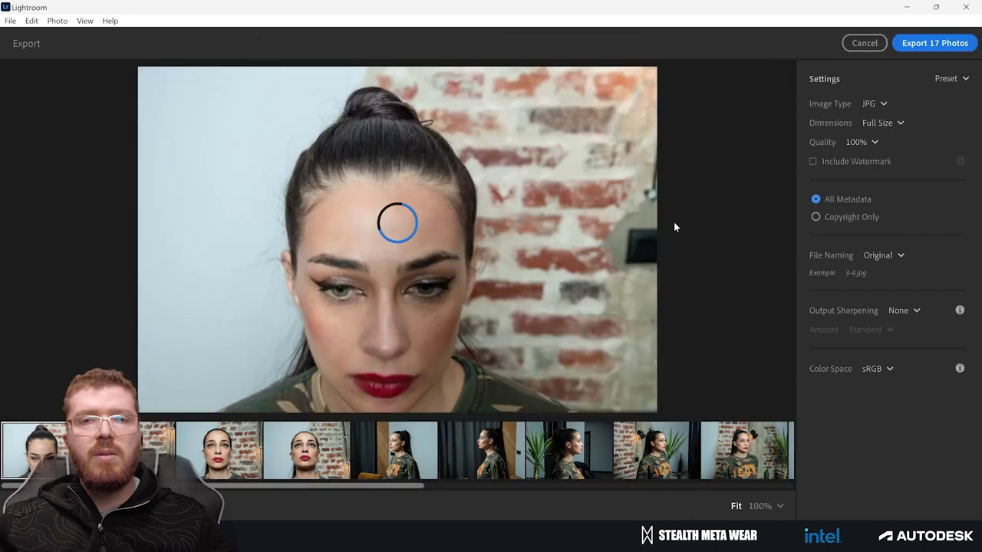
pyautogui.click(892, 125)
pyautogui.click(882, 161)
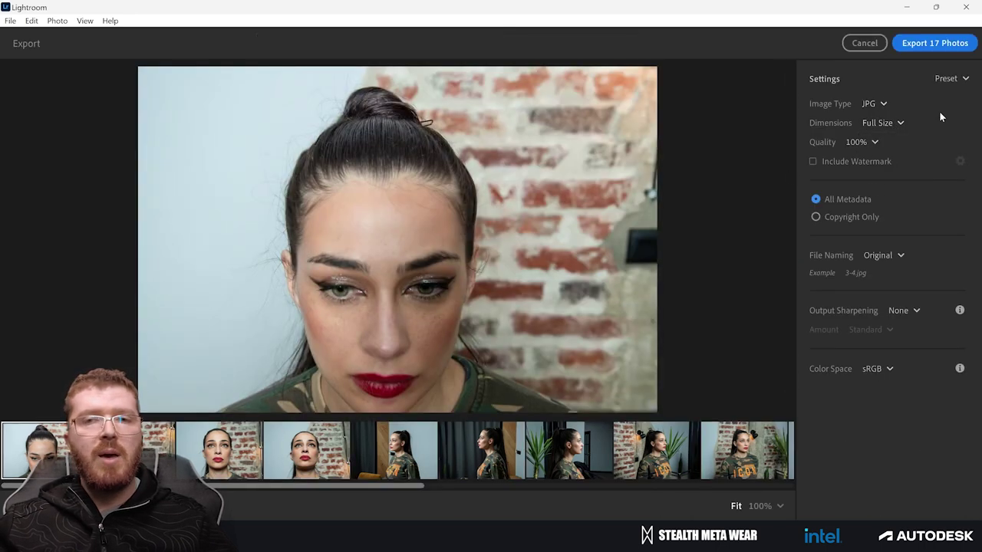
pyautogui.click(935, 43)
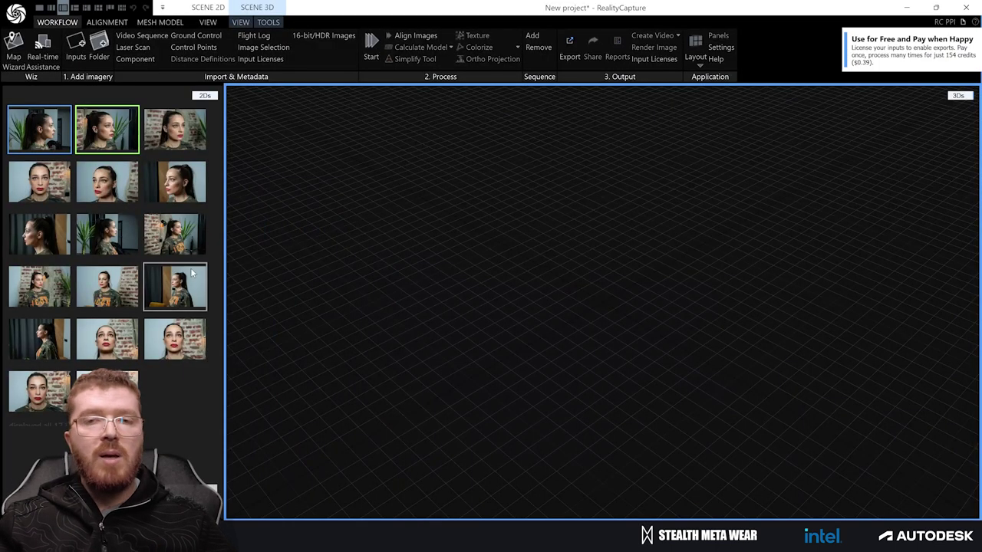
# Step: Switch to RealityCapture, preview the imported portrait photos and align the images
pyautogui.click(50, 148)
pyautogui.click(106, 182)
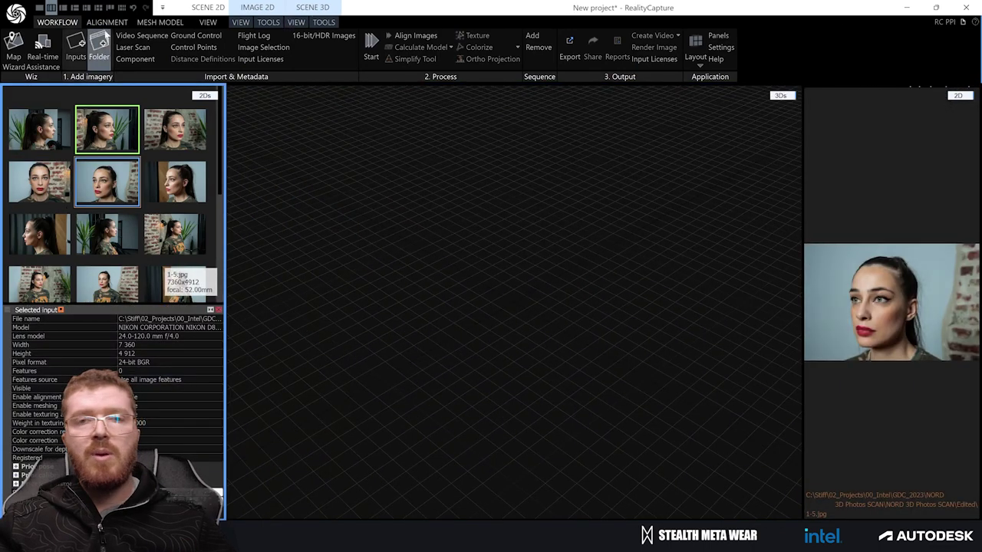
pyautogui.click(107, 23)
pyautogui.click(81, 51)
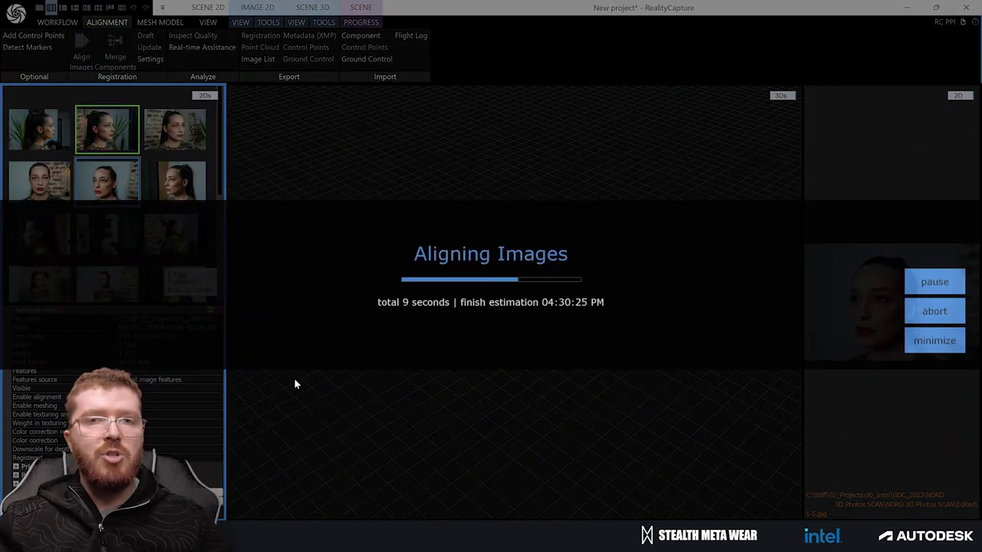
pyautogui.moveTo(612, 378); pyautogui.dragTo(475, 349)
# Step: Set the maximum features per mpx to 80 000 in the alignment settings and align the images again
pyautogui.click(81, 51)
pyautogui.click(150, 59)
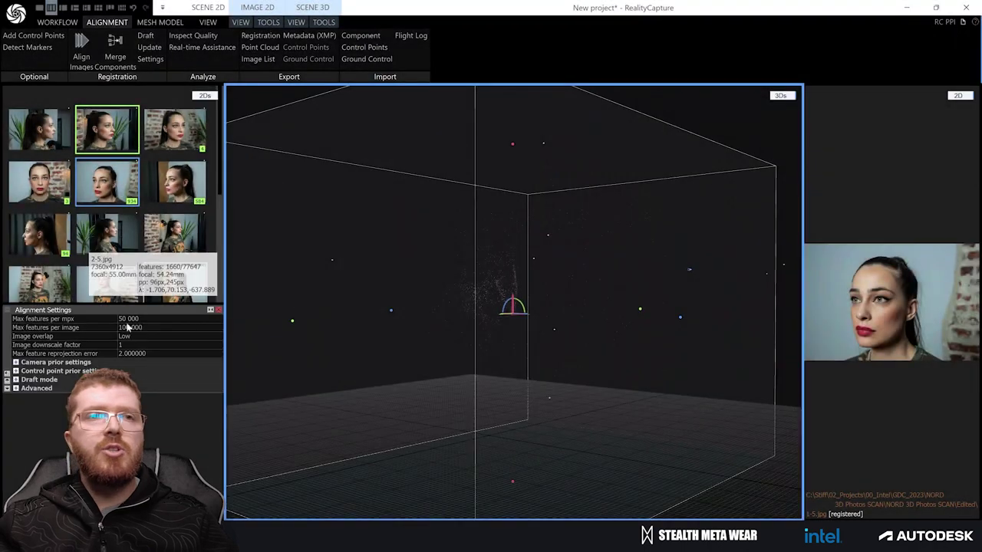
pyautogui.click(123, 319)
pyautogui.write('8')
pyautogui.press('Return')
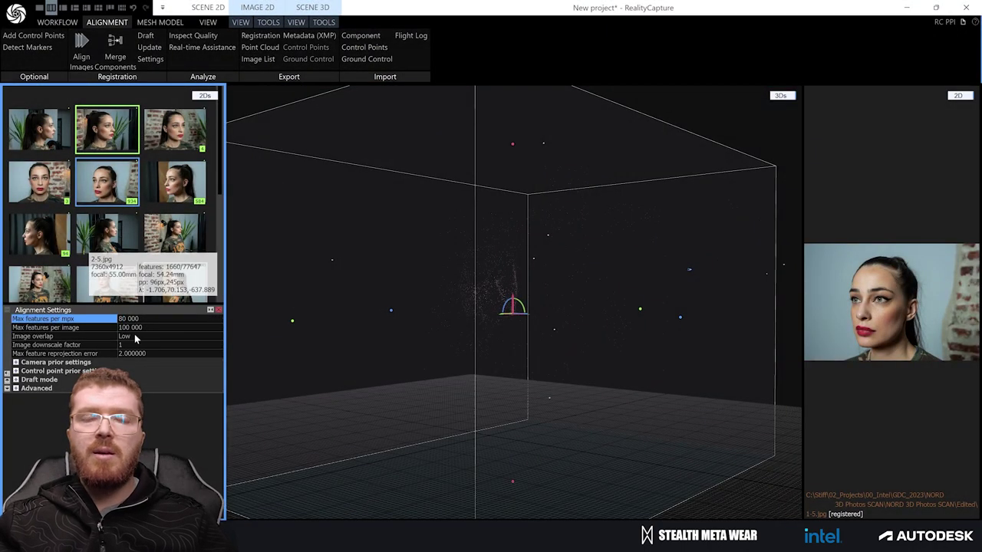
pyautogui.moveTo(430, 311); pyautogui.dragTo(338, 330)
pyautogui.scroll(-2, 353, 340)
pyautogui.click(86, 56)
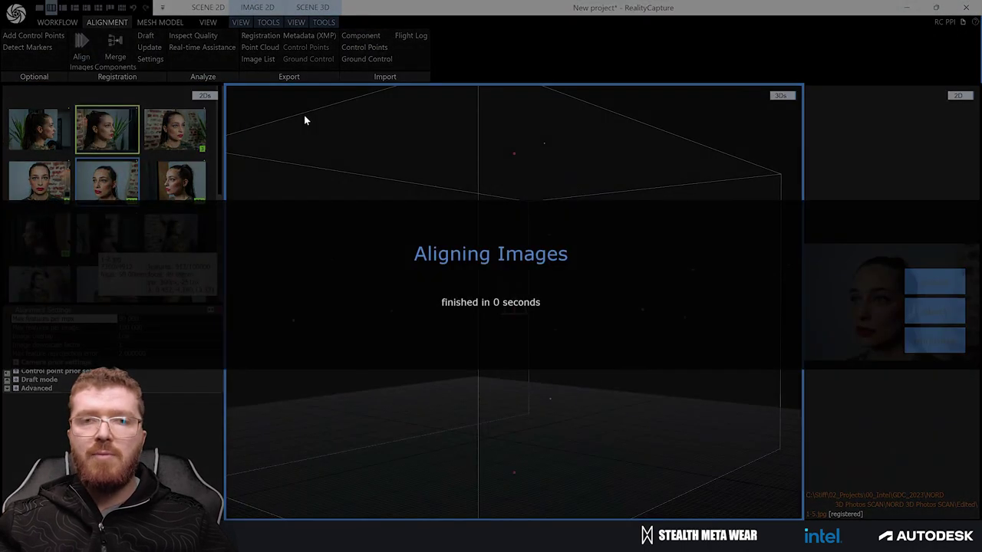
# Step: Calculate the mesh model in normal detail from the aligned images
pyautogui.moveTo(281, 131); pyautogui.dragTo(560, 295)
pyautogui.click(159, 21)
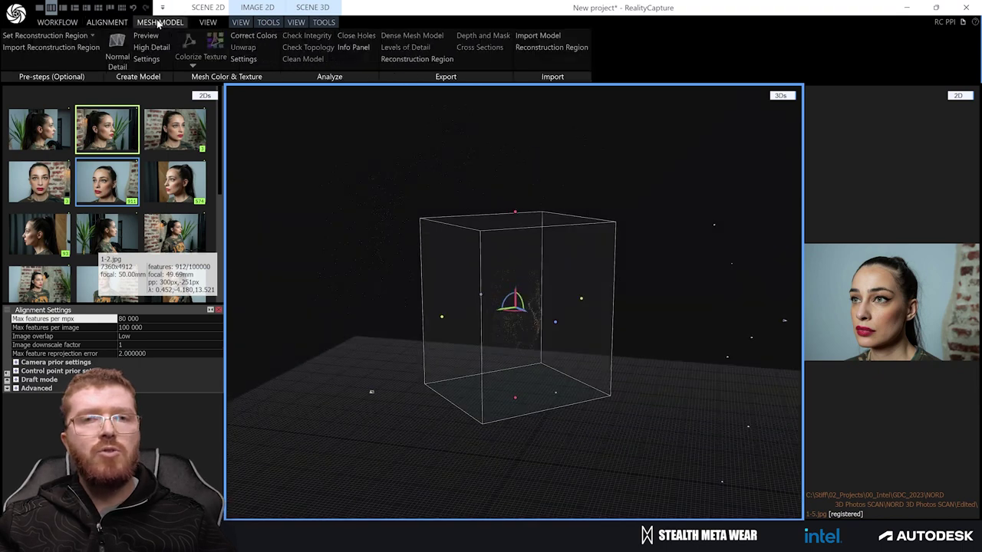
pyautogui.click(117, 48)
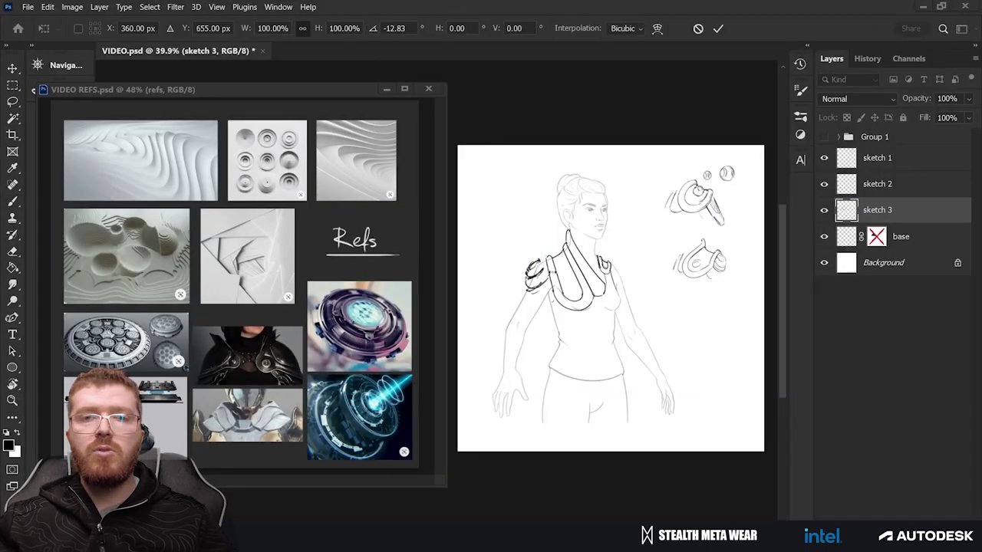
# Step: Switch to Photoshop and add spikes around the shoulder armour on the sketch 3 layer
pyautogui.press('Return')
pyautogui.moveTo(530, 288); pyautogui.dragTo(511, 311)
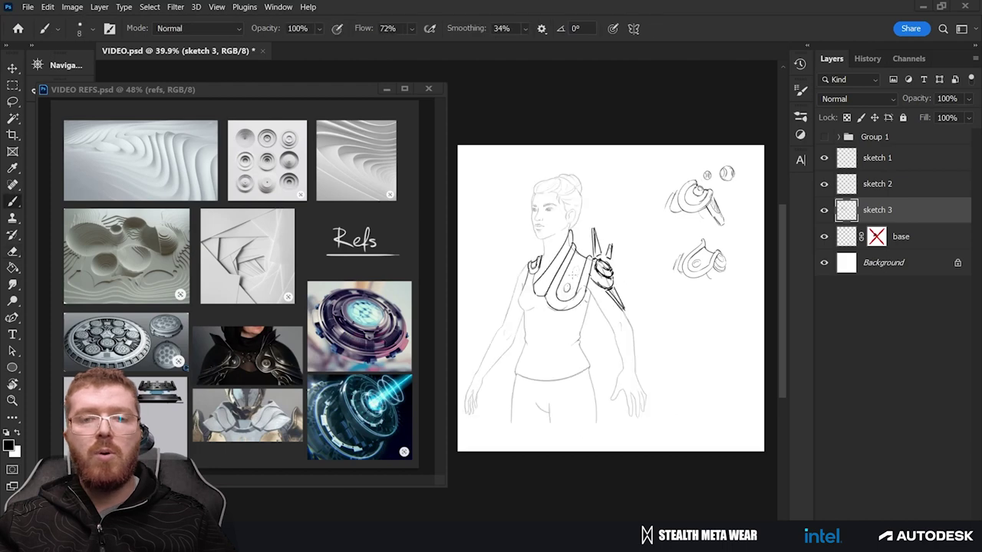
pyautogui.press('e')
# Step: Draw a contoured collar piece with ridged shoulder plates on the sketch 4 layer
pyautogui.press('z')
pyautogui.press('b')
pyautogui.moveTo(604, 270); pyautogui.dragTo(590, 226)
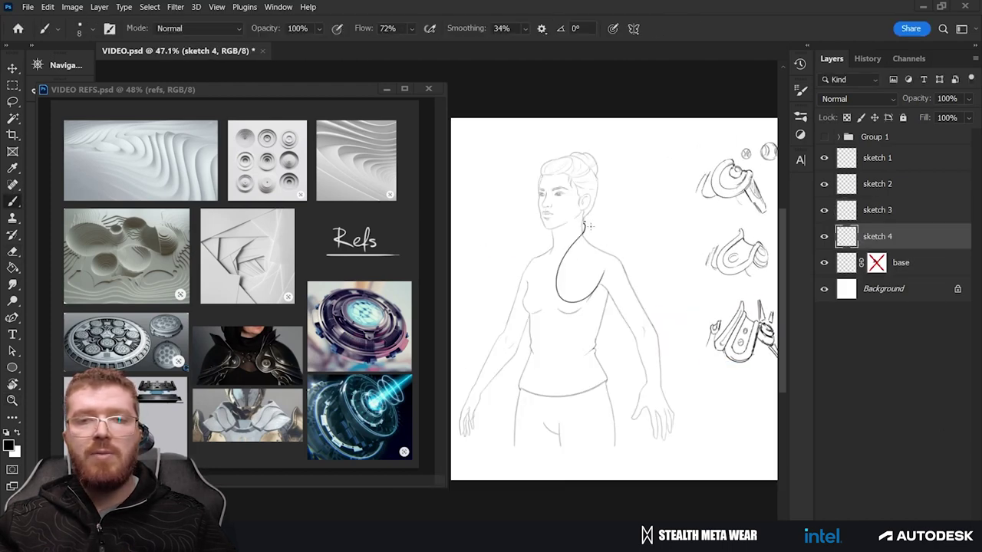
pyautogui.moveTo(541, 252); pyautogui.dragTo(513, 290)
pyautogui.press('e')
pyautogui.press('b')
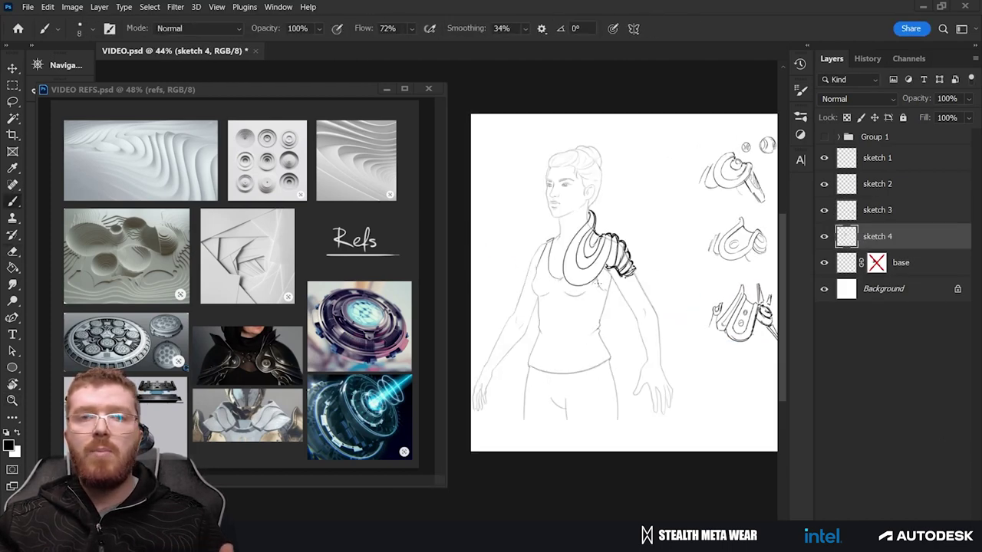
# Step: Refine the ridged plates in sketch 4 and draw matching plates on the opposite shoulder
pyautogui.moveTo(580, 228); pyautogui.dragTo(600, 269)
pyautogui.press('e')
pyautogui.press('b')
pyautogui.moveTo(520, 226); pyautogui.dragTo(504, 254)
# Step: Draw the collar armour with inner contour lines and a small oval detail on the skethc 5 layer
pyautogui.press('z')
pyautogui.press('b')
pyautogui.moveTo(566, 218); pyautogui.dragTo(585, 282)
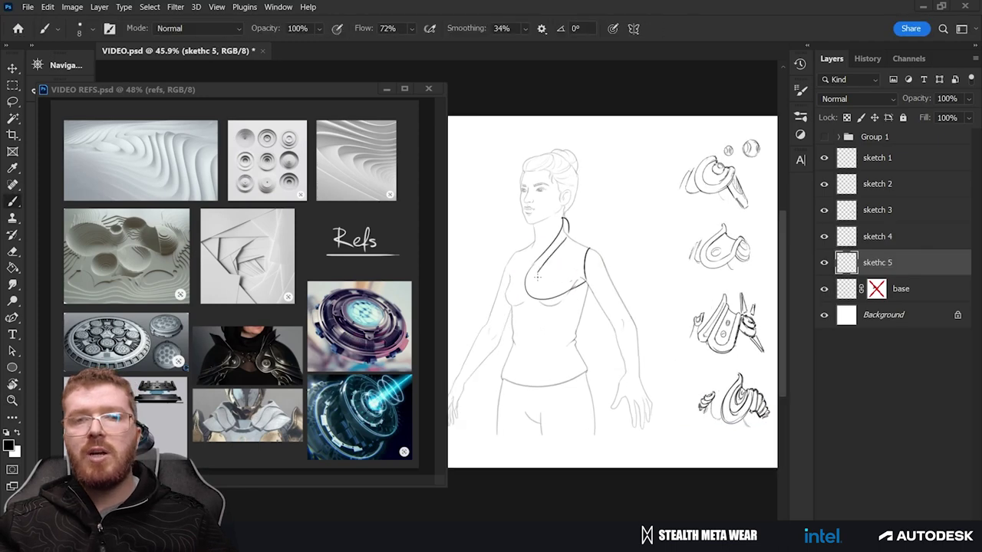
pyautogui.press('e')
pyautogui.press('b')
pyautogui.moveTo(587, 246)
pyautogui.mouseDown()
pyautogui.moveTo(586, 280)
pyautogui.moveTo(572, 274)
pyautogui.mouseUp()
pyautogui.press('z')
pyautogui.press('b')
pyautogui.press('e')
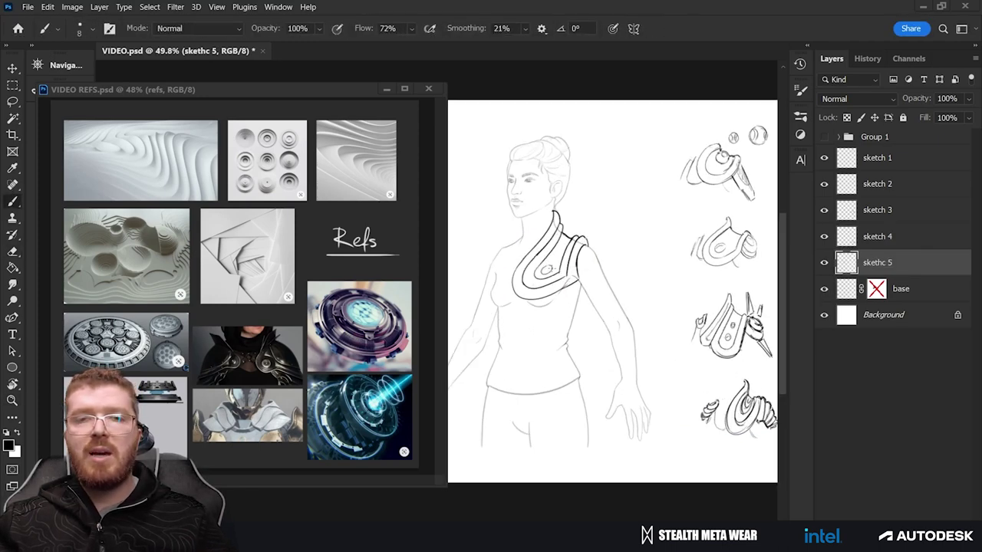
# Step: Draw an ellipse over the shoulder, fit it to the arm, and offset two duplicates of it to form a disc
pyautogui.press('e')
pyautogui.moveTo(581, 220); pyautogui.dragTo(618, 259)
pyautogui.hotkey('ctrl', 't')
pyautogui.press('Return')
pyautogui.hotkey('ctrl', 'j')
pyautogui.hotkey('ctrl', 'j')
pyautogui.hotkey('ctrl', 't')
pyautogui.press('Return')
pyautogui.press('e')
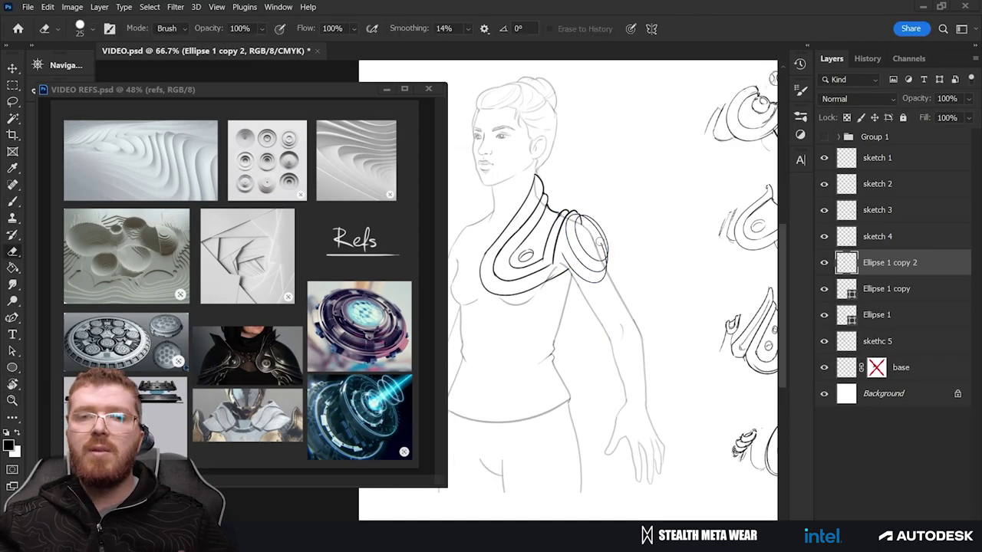
# Step: Transform the shoulder ellipses together and adjust the skethc 5 layer so the shoulder plates meet the disc
pyautogui.keyDown('shift'); pyautogui.click(876, 314); pyautogui.keyUp('shift')
pyautogui.hotkey('ctrl', 't')
pyautogui.press('Return')
pyautogui.click(877, 342)
pyautogui.press('z')
pyautogui.hotkey('ctrl', 't')
pyautogui.press('Return')
pyautogui.press('e')
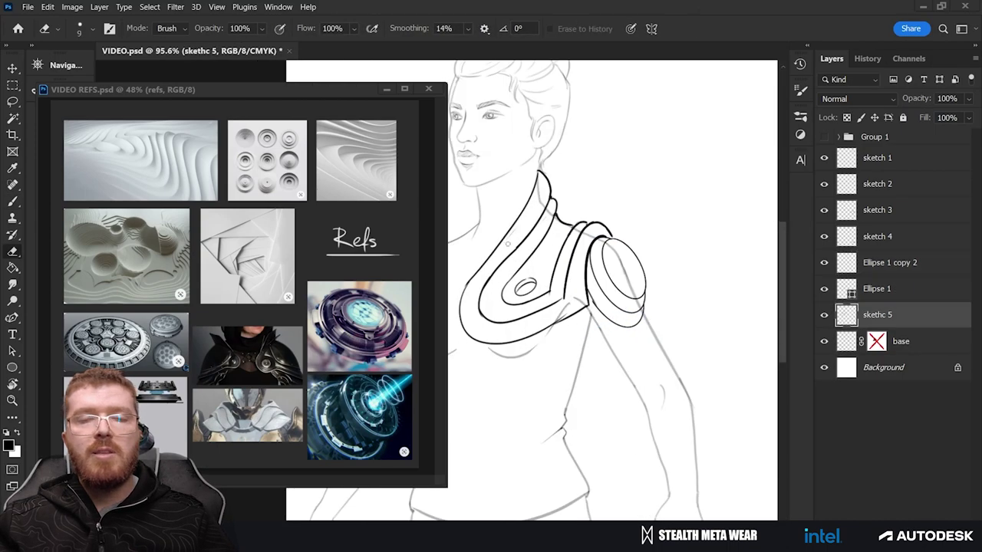
# Step: Duplicate the shoulder ellipse and scale the copies down into nested rings, the smallest at 43.20%
pyautogui.press('b')
pyautogui.press('e')
pyautogui.click(889, 263)
pyautogui.click(876, 288)
pyautogui.hotkey('ctrl', 'j')
pyautogui.hotkey('ctrl', 't')
pyautogui.hotkey('ctrl', 'j')
pyautogui.hotkey('ctrl', 't')
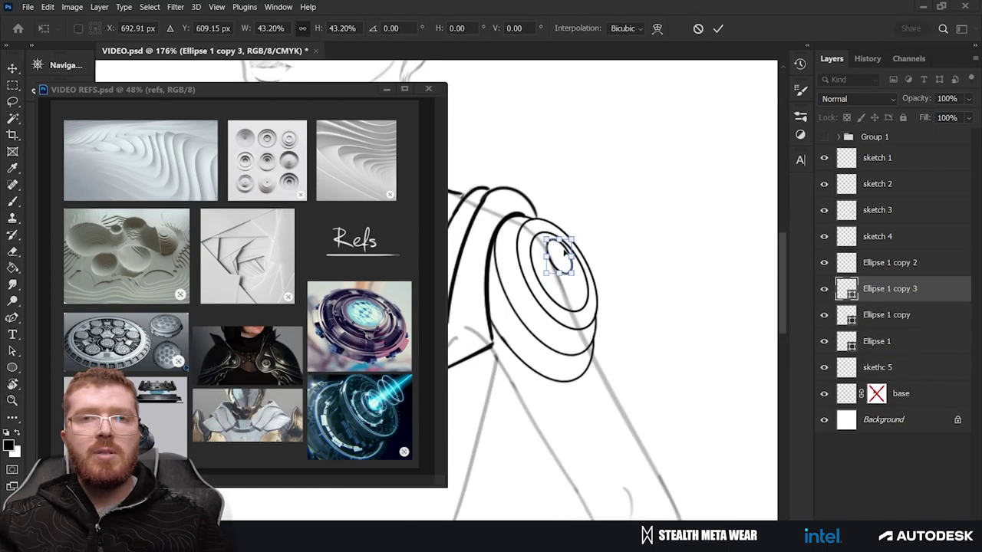
pyautogui.press('Return')
# Step: Merge the ellipse layers into a single shoulder disc and add brush details to it
pyautogui.click(823, 391)
pyautogui.hotkey('ctrl', 'e')
pyautogui.press('b')
pyautogui.press('z')
pyautogui.moveTo(889, 288); pyautogui.dragTo(892, 257)
pyautogui.hotkey('ctrl', 'e')
pyautogui.press('b')
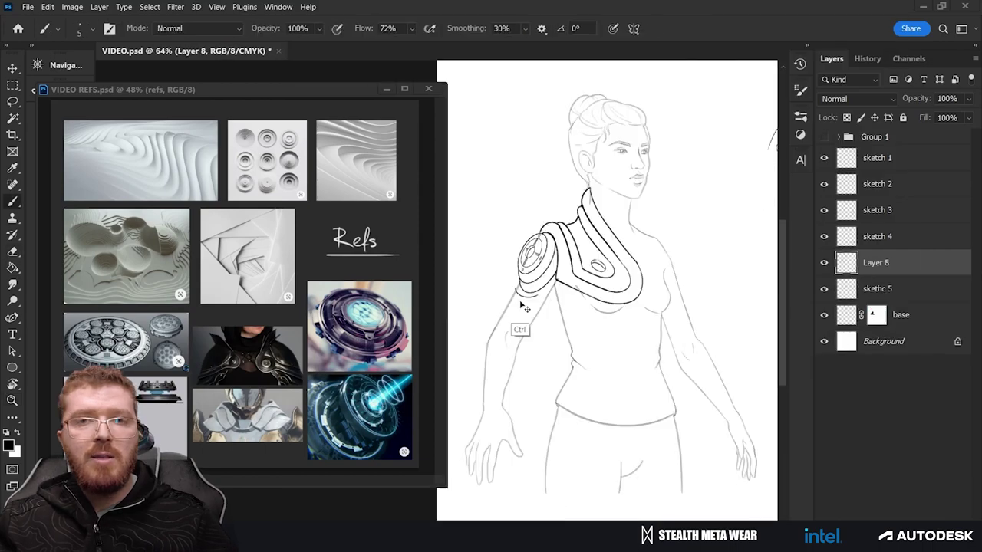
# Step: Add spikes around the shoulder disc on Layer 8, transform them into place and erase stray lines
pyautogui.hotkey('ctrl', 't')
pyautogui.press('Return')
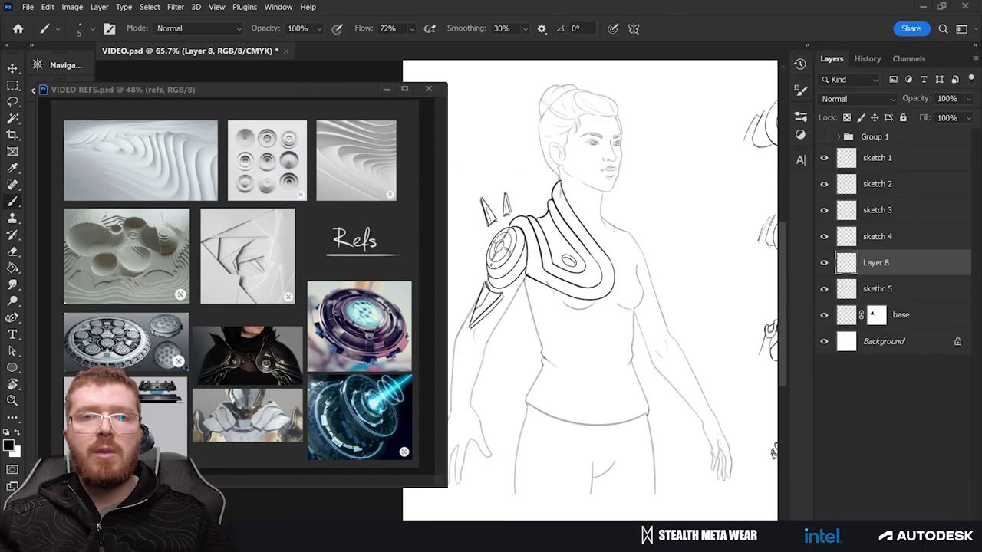
pyautogui.press('e')
pyautogui.hotkey('ctrl', 't')
pyautogui.press('Return')
# Step: Paint on the base layer's mask beneath the armour and position a Layer 8 spike over the opposite shoulder
pyautogui.click(877, 315)
pyautogui.press('b')
pyautogui.click(876, 262)
pyautogui.hotkey('ctrl', 't')
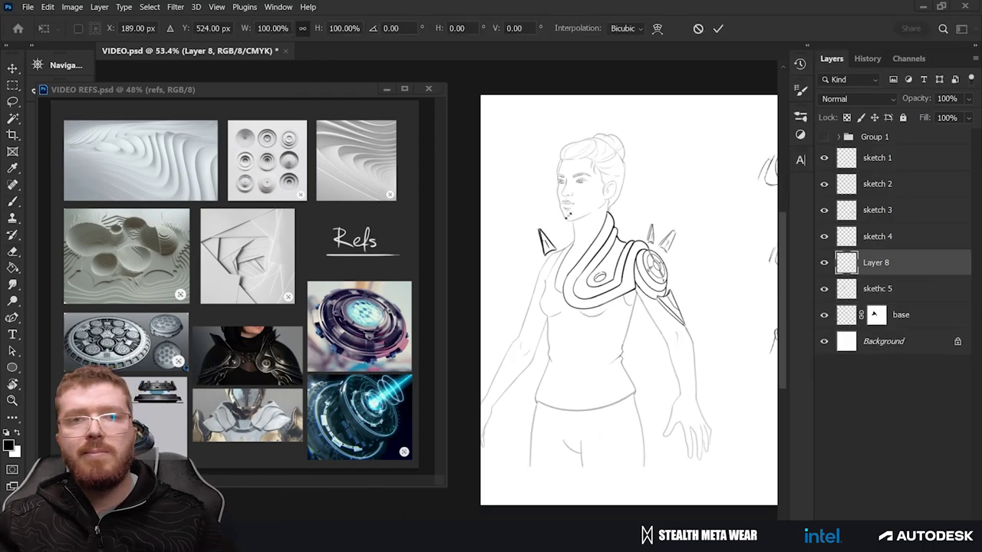
# Step: Draw a circle above the shoulder spikes, scale duplicates into nested rings inside it, and merge them
pyautogui.press('u')
pyautogui.hotkey('ctrl', 'j')
pyautogui.hotkey('ctrl', 't')
pyautogui.rightClick(599, 209)
pyautogui.press('Return')
pyautogui.press('z')
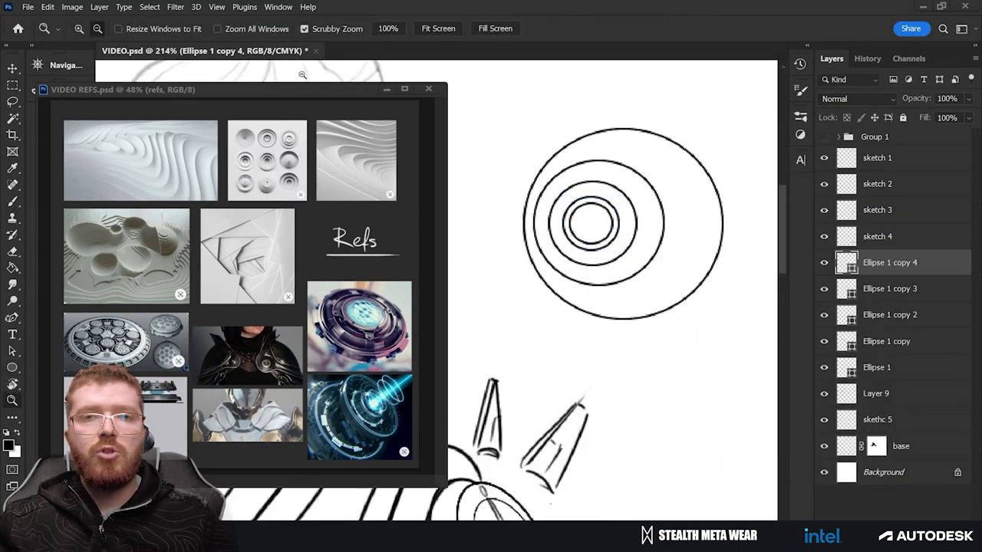
pyautogui.hotkey('ctrl', 'e')
pyautogui.press('b')
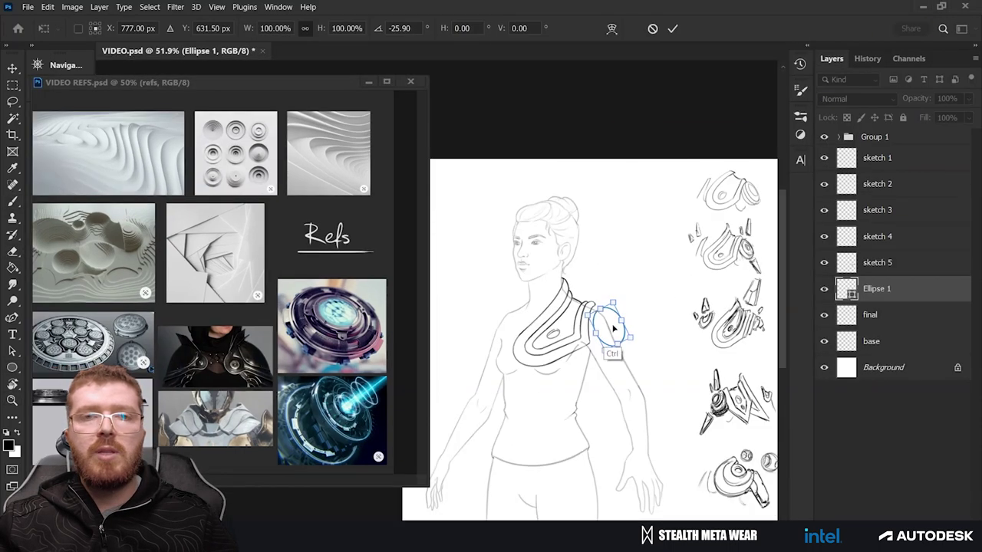
# Step: Rotate Ellipse 1 to -25.90° over the shoulder of the final design and offset a duplicate to form the disc
pyautogui.hotkey('ctrl', 't')
pyautogui.moveTo(581, 361); pyautogui.dragTo(571, 367)
pyautogui.press('Return')
pyautogui.hotkey('ctrl', 'j')
pyautogui.hotkey('ctrl', 't')
pyautogui.click(886, 315)
pyautogui.press('e')
pyautogui.hotkey('ctrl', 't')
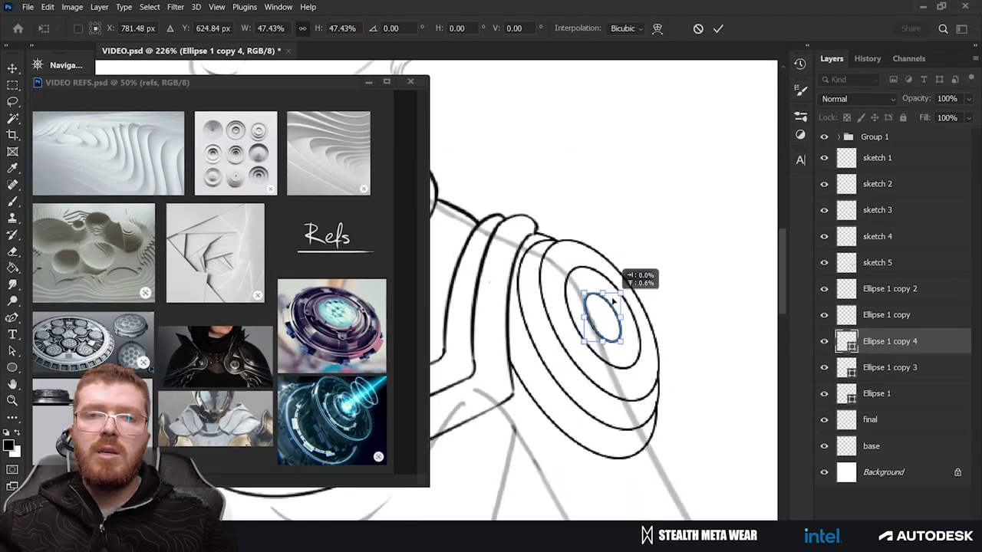
# Step: Merge the nested shoulder rings into one layer and mask out the base layer's lines beneath the armour
pyautogui.hotkey('ctrl', 'e')
pyautogui.press('b')
pyautogui.hotkey('ctrl', 'j')
pyautogui.hotkey('ctrl', 't')
pyautogui.press('Return')
pyautogui.press('z')
pyautogui.hotkey('ctrl', 'e')
pyautogui.click(871, 341)
pyautogui.press('b')
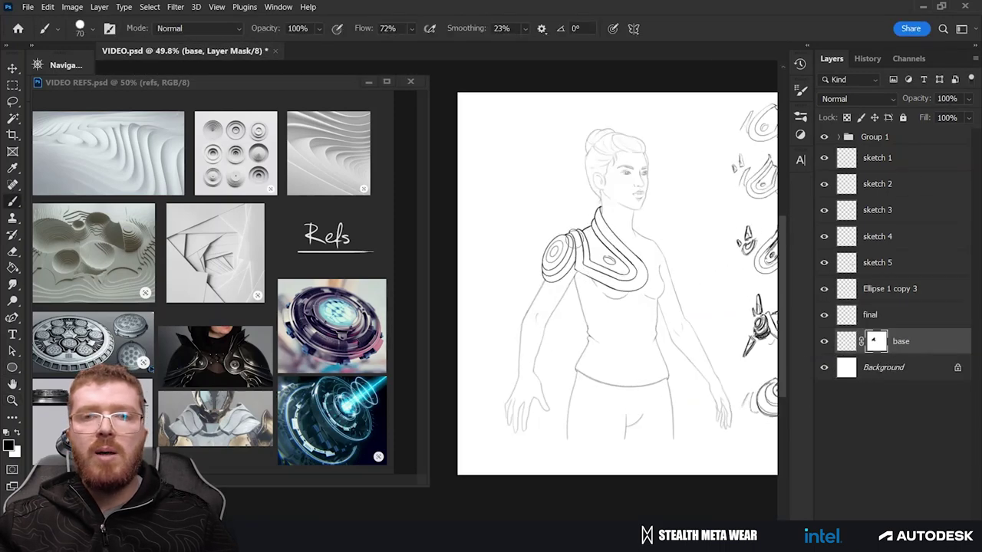
# Step: Draw a shoulder spike on Layer 7 and transform a duplicate of it into place
pyautogui.moveTo(507, 290); pyautogui.dragTo(492, 321)
pyautogui.press('l')
pyautogui.press('z')
pyautogui.click(846, 313)
pyautogui.hotkey('ctrl', 'j')
pyautogui.hotkey('ctrl', 't')
pyautogui.moveTo(498, 376)
pyautogui.mouseDown()
pyautogui.moveTo(526, 300)
pyautogui.moveTo(513, 360)
pyautogui.mouseUp()
pyautogui.press('Return')
# Step: Reposition the duplicated spike around the shoulder disc and erase the stray lines on the armour
pyautogui.press('b')
pyautogui.hotkey('ctrl', 't')
pyautogui.moveTo(469, 296); pyautogui.dragTo(493, 290)
pyautogui.press('Return')
pyautogui.press('e')
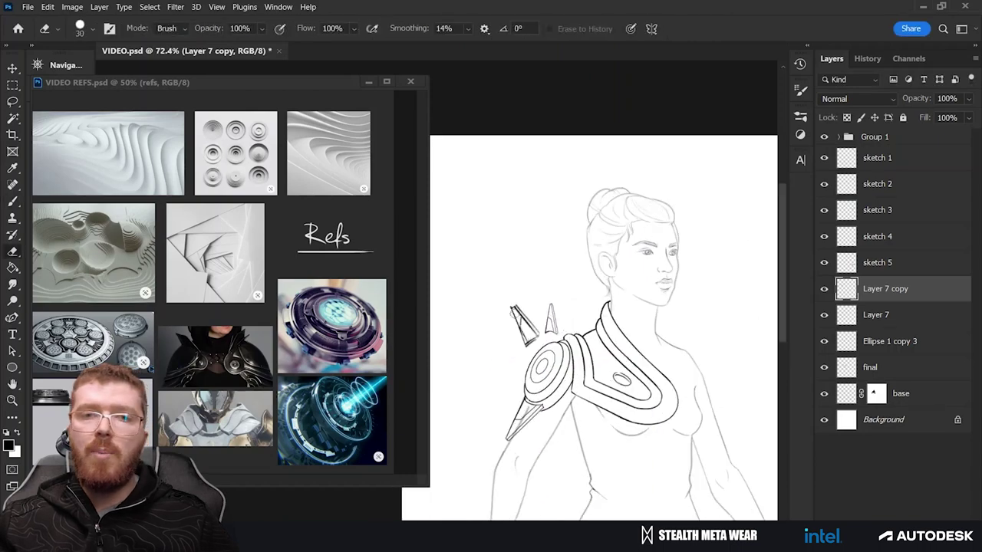
pyautogui.press('z')
pyautogui.moveTo(557, 316); pyautogui.dragTo(506, 318)
pyautogui.moveTo(563, 342); pyautogui.dragTo(637, 342)
pyautogui.press('e')
pyautogui.moveTo(493, 246); pyautogui.dragTo(481, 253)
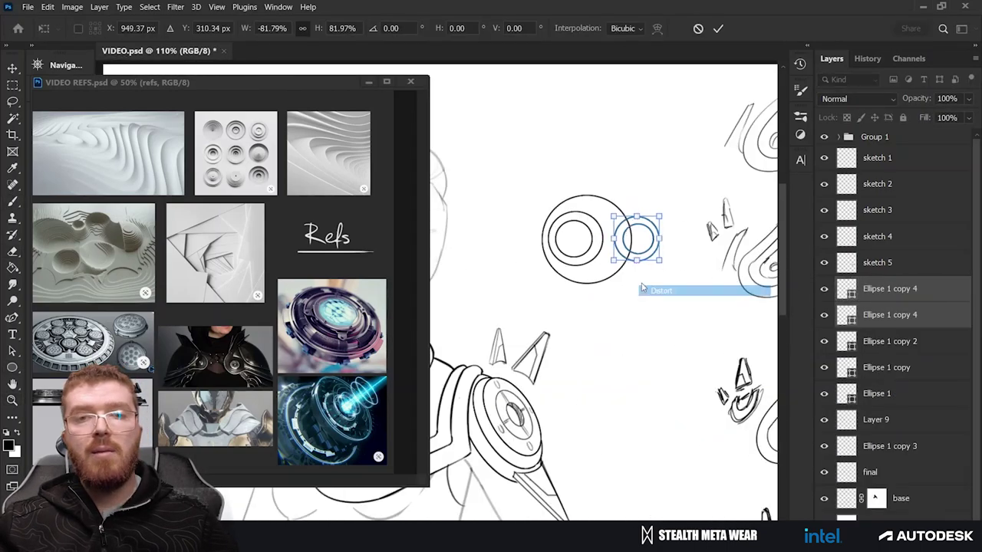
# Step: Distort the two small concentric circles beside the larger ring set
pyautogui.rightClick(636, 246)
pyautogui.moveTo(636, 245); pyautogui.dragTo(656, 250)
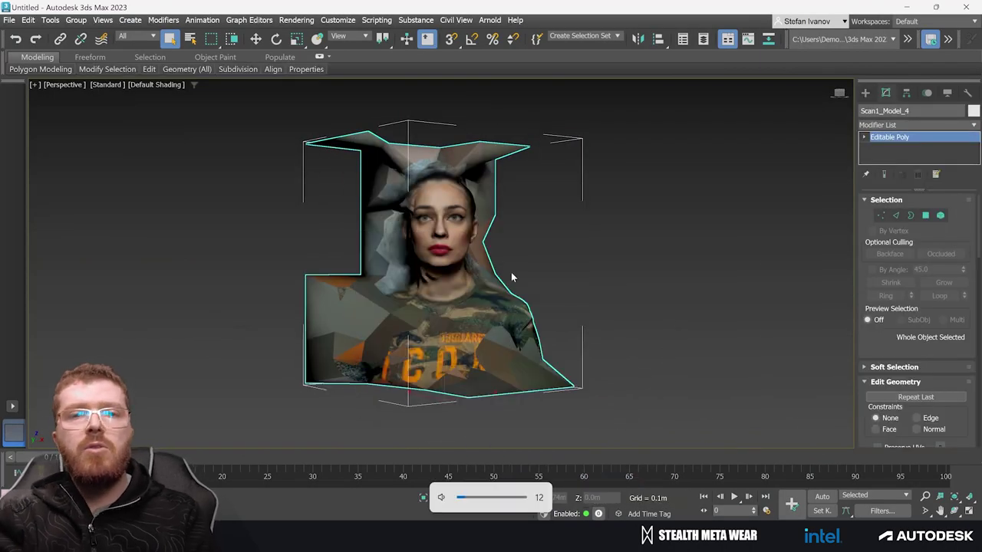
# Step: Switch to 3ds Max and lasso-select the scan's shoulder polygons in Polygon mode
pyautogui.moveTo(510, 274); pyautogui.dragTo(702, 311)
pyautogui.press('4')
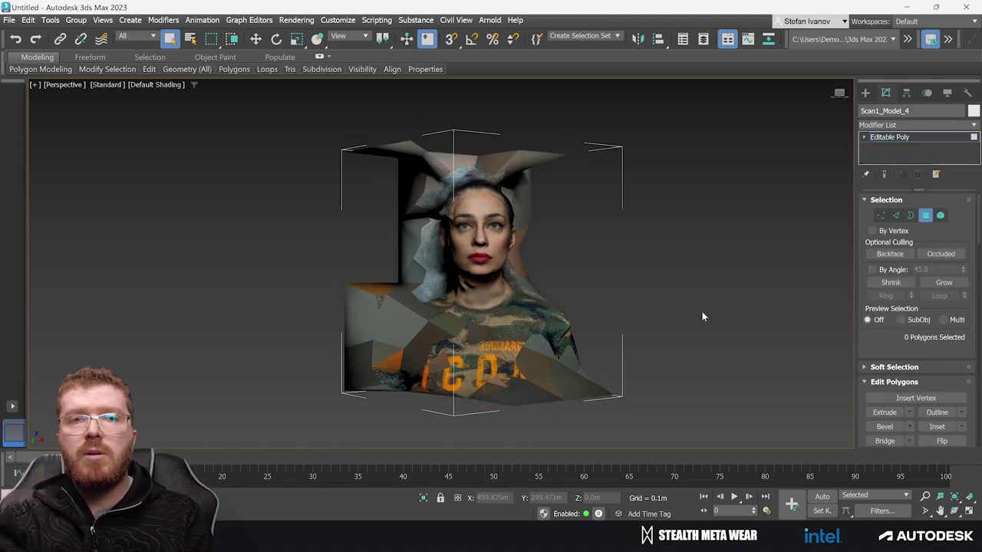
pyautogui.scroll(4, 513, 263)
pyautogui.moveTo(512, 263); pyautogui.dragTo(257, 119)
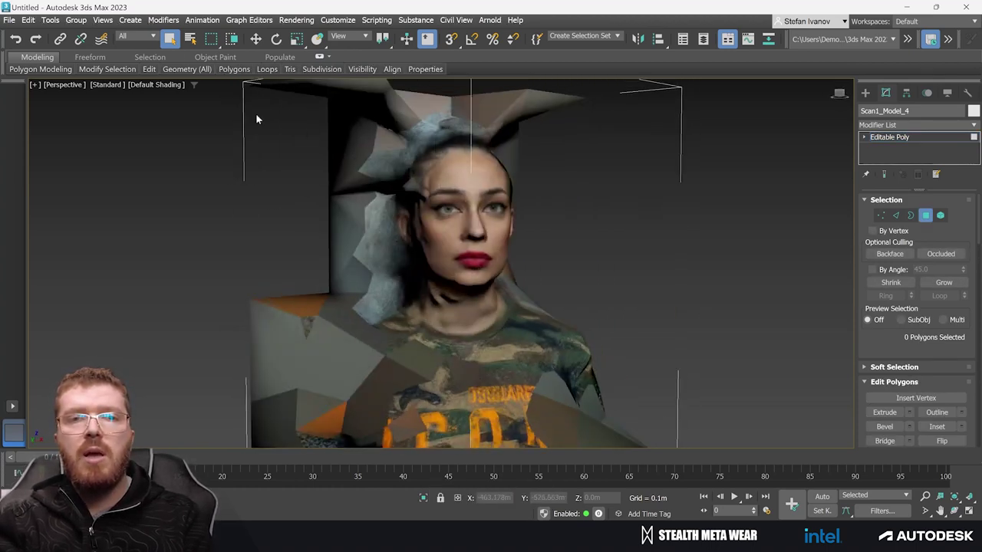
pyautogui.moveTo(211, 46)
pyautogui.mouseDown()
pyautogui.moveTo(213, 117)
pyautogui.moveTo(211, 79)
pyautogui.mouseUp()
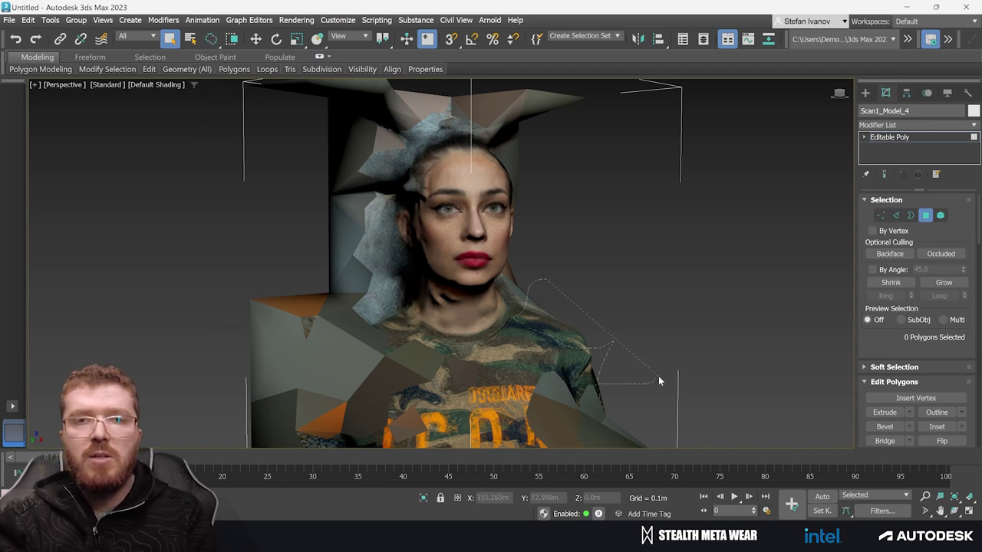
pyautogui.moveTo(659, 376); pyautogui.dragTo(657, 373)
pyautogui.moveTo(646, 322)
pyautogui.mouseDown()
pyautogui.moveTo(567, 258)
pyautogui.moveTo(577, 249)
pyautogui.moveTo(581, 258)
pyautogui.moveTo(546, 238)
pyautogui.moveTo(480, 278)
pyautogui.mouseUp()
pyautogui.press('F4')
pyautogui.press('F4')
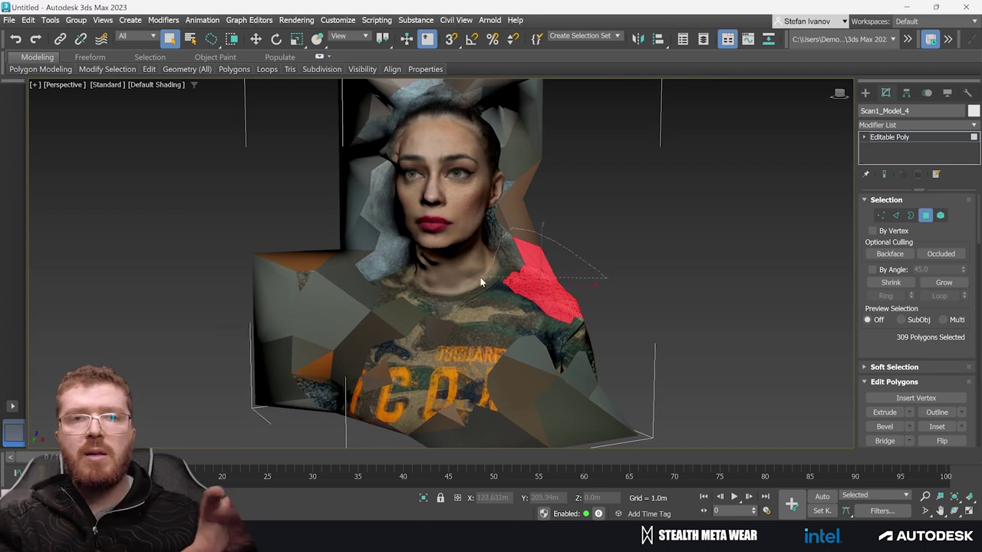
# Step: Select the scan's remaining torso and shirt polygons along with the shoulders and delete them
pyautogui.moveTo(521, 502); pyautogui.dragTo(669, 275)
pyautogui.scroll(-5, 669, 276)
pyautogui.scroll(3, 640, 259)
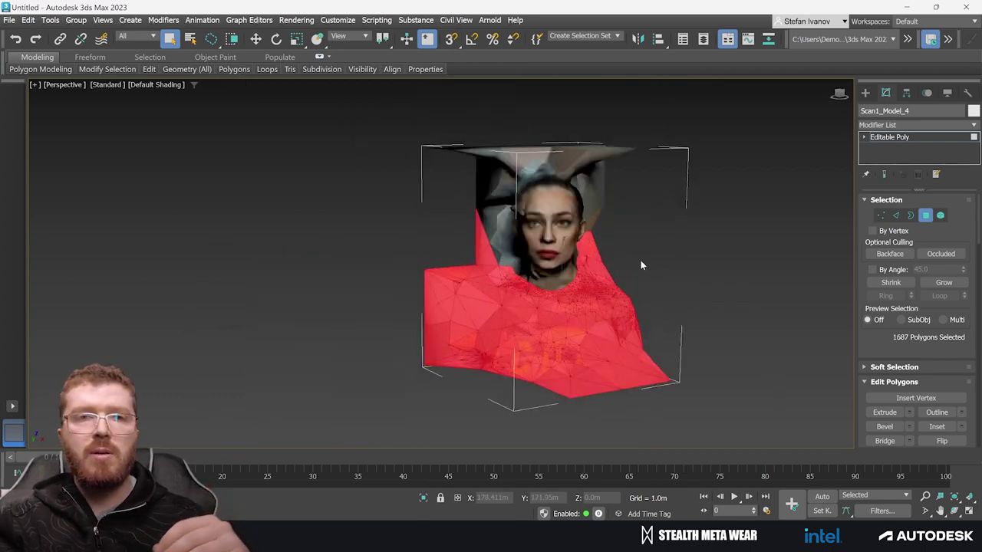
pyautogui.press('Delete')
# Step: Delete the stray background polygons behind the head and along its side
pyautogui.moveTo(583, 256)
pyautogui.mouseDown()
pyautogui.moveTo(537, 322)
pyautogui.moveTo(578, 362)
pyautogui.mouseUp()
pyautogui.scroll(3, 537, 322)
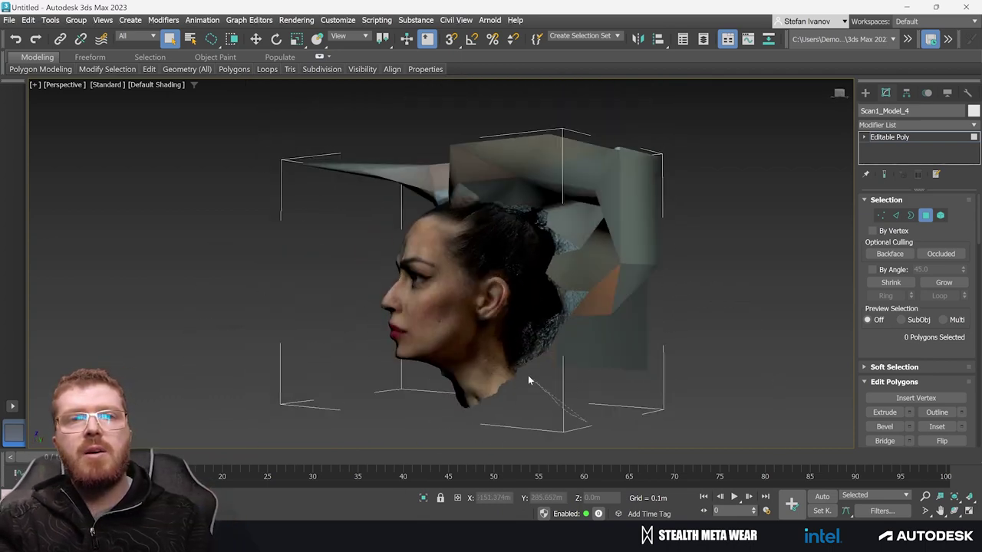
pyautogui.moveTo(765, 384); pyautogui.dragTo(758, 397)
pyautogui.press('Delete')
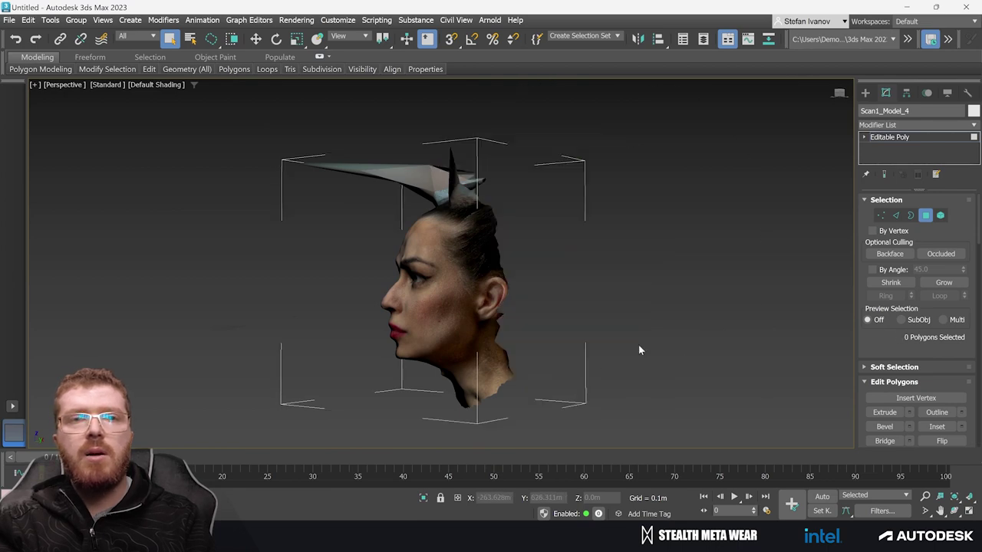
pyautogui.moveTo(639, 345)
pyautogui.mouseDown()
pyautogui.moveTo(459, 349)
pyautogui.moveTo(596, 346)
pyautogui.moveTo(421, 410)
pyautogui.mouseUp()
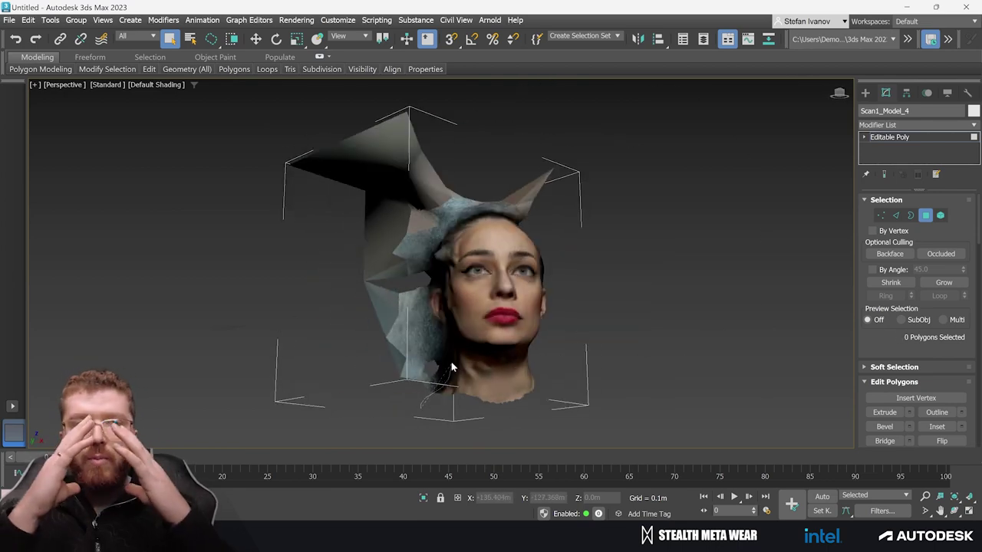
pyautogui.moveTo(449, 321)
pyautogui.mouseDown()
pyautogui.moveTo(455, 240)
pyautogui.moveTo(418, 410)
pyautogui.mouseUp()
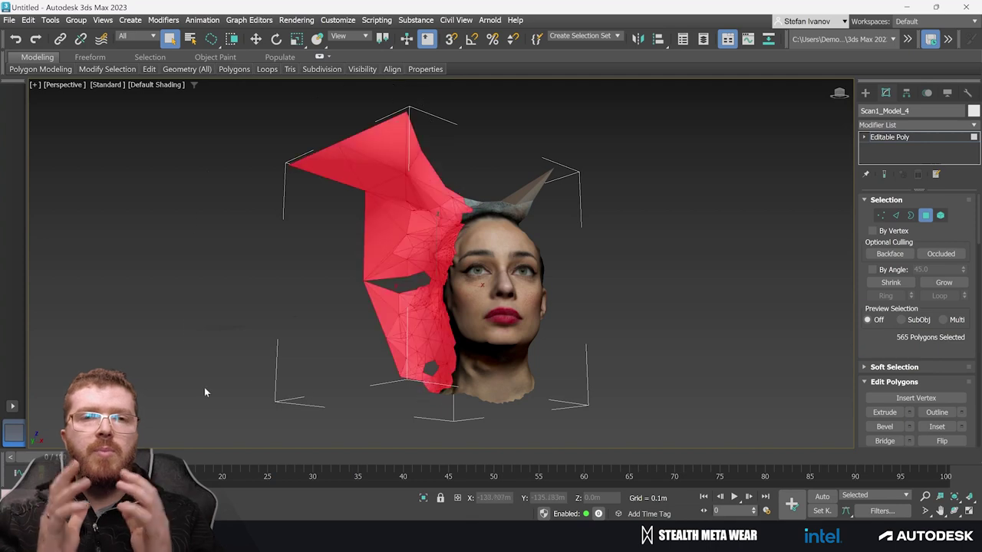
pyautogui.press('Delete')
# Step: Trim the ragged polygons along the temple edge beside the forehead and eye
pyautogui.scroll(4, 646, 265)
pyautogui.moveTo(645, 264); pyautogui.dragTo(305, 329)
pyautogui.scroll(3, 322, 230)
pyautogui.moveTo(333, 227); pyautogui.dragTo(300, 364)
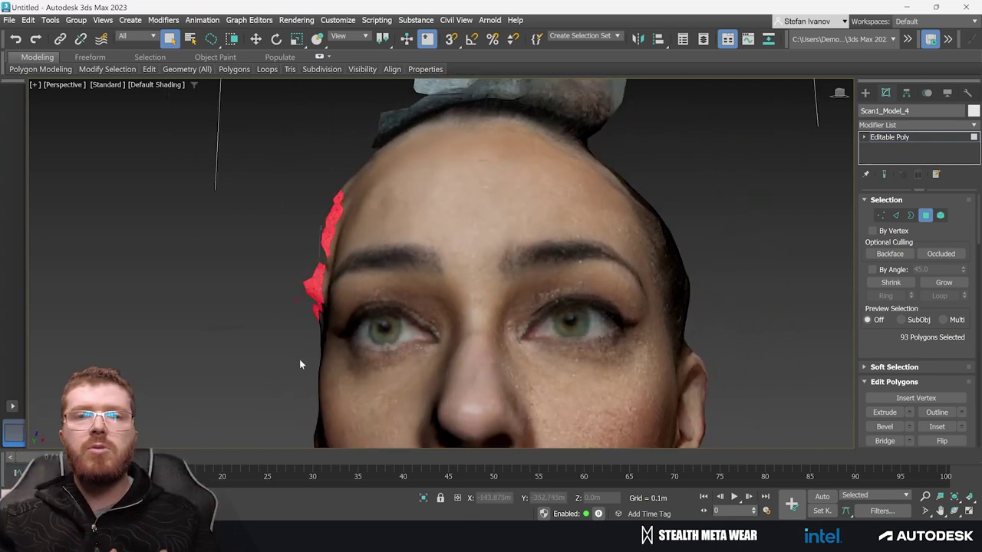
pyautogui.moveTo(322, 320); pyautogui.dragTo(328, 262)
pyautogui.moveTo(308, 323)
pyautogui.mouseDown()
pyautogui.moveTo(327, 287)
pyautogui.moveTo(227, 235)
pyautogui.mouseUp()
pyautogui.press('Delete')
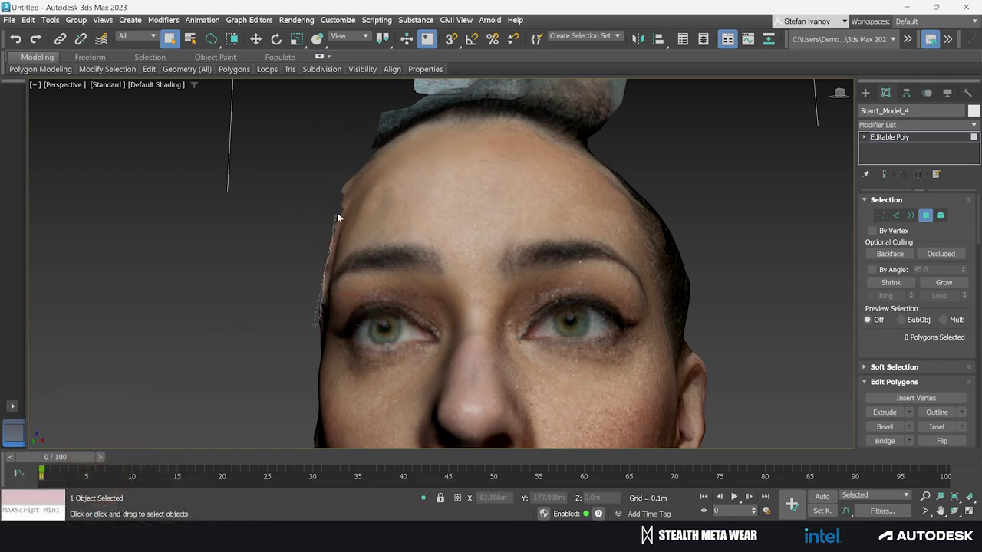
# Step: Delete the hair and spiky polygons above the hairline, from the ear across the top of the head
pyautogui.moveTo(422, 251); pyautogui.dragTo(633, 379)
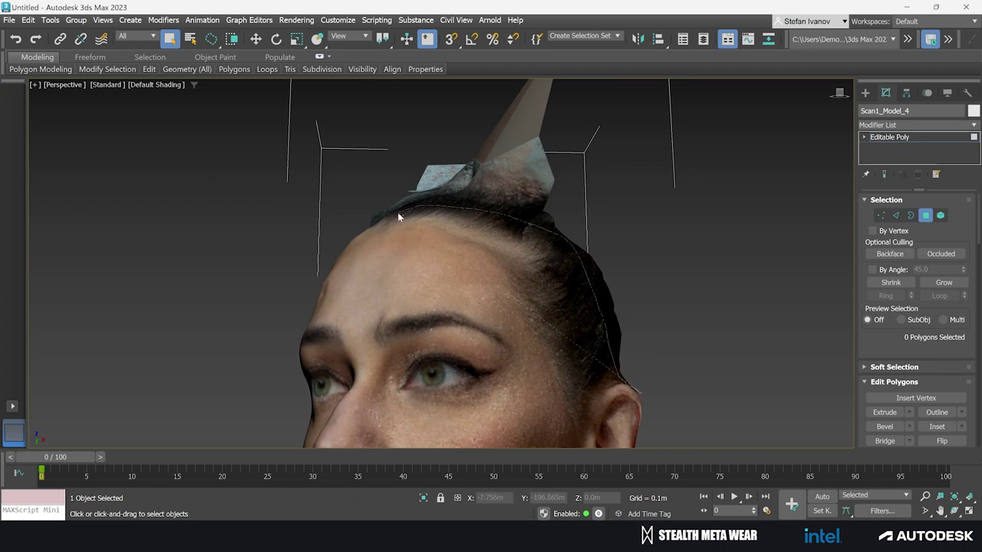
pyautogui.moveTo(705, 106); pyautogui.dragTo(721, 307)
pyautogui.press('Delete')
# Step: Lasso the lower neck polygons below the chin and delete them
pyautogui.scroll(-4, 746, 361)
pyautogui.moveTo(746, 362)
pyautogui.mouseDown()
pyautogui.moveTo(474, 272)
pyautogui.moveTo(352, 260)
pyautogui.mouseUp()
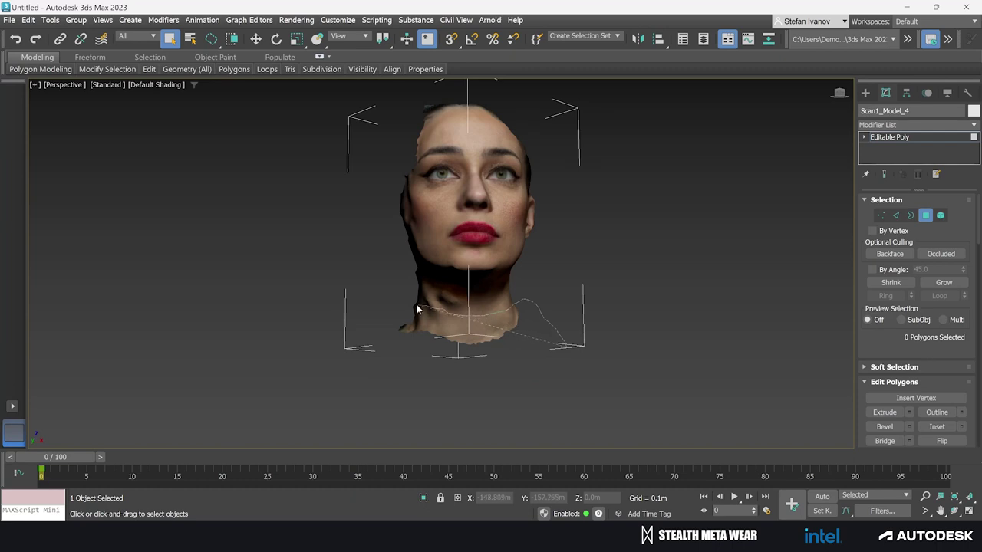
pyautogui.moveTo(416, 309); pyautogui.dragTo(595, 385)
pyautogui.press('Delete')
# Step: Delete the leftover hair peaks above the forehead and the ear area along the side of the head
pyautogui.moveTo(558, 316); pyautogui.dragTo(453, 376)
pyautogui.scroll(3, 402, 233)
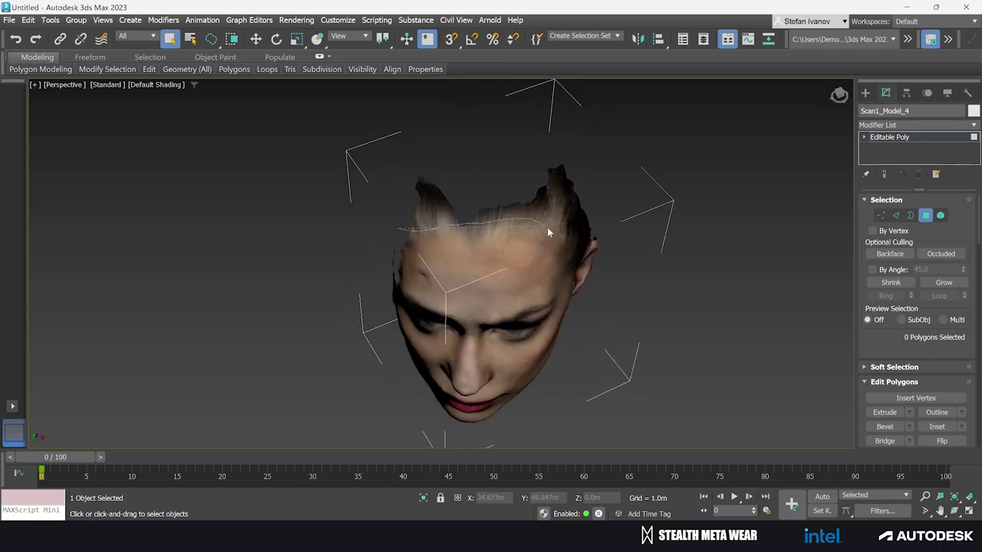
pyautogui.moveTo(335, 133); pyautogui.dragTo(500, 205)
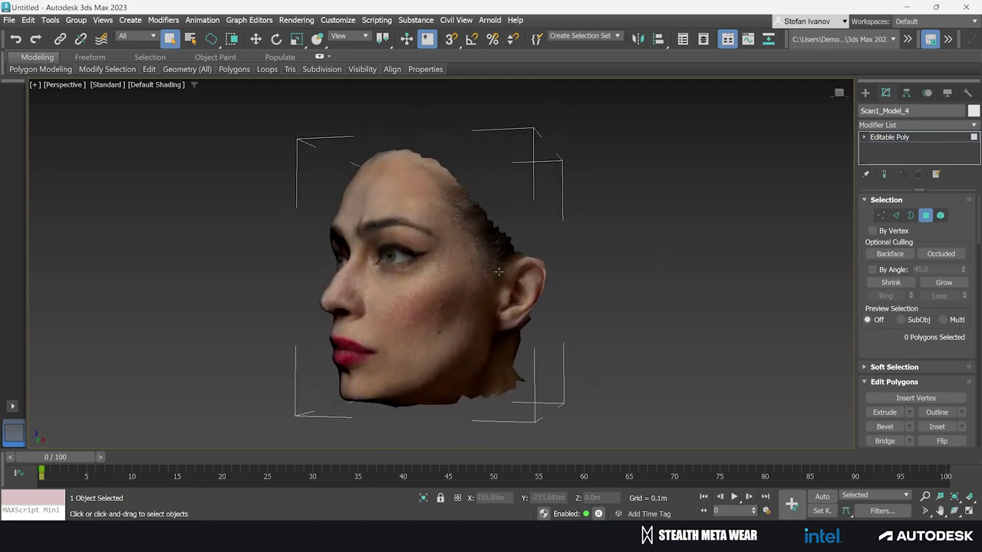
pyautogui.scroll(4, 508, 377)
pyautogui.moveTo(508, 376); pyautogui.dragTo(507, 433)
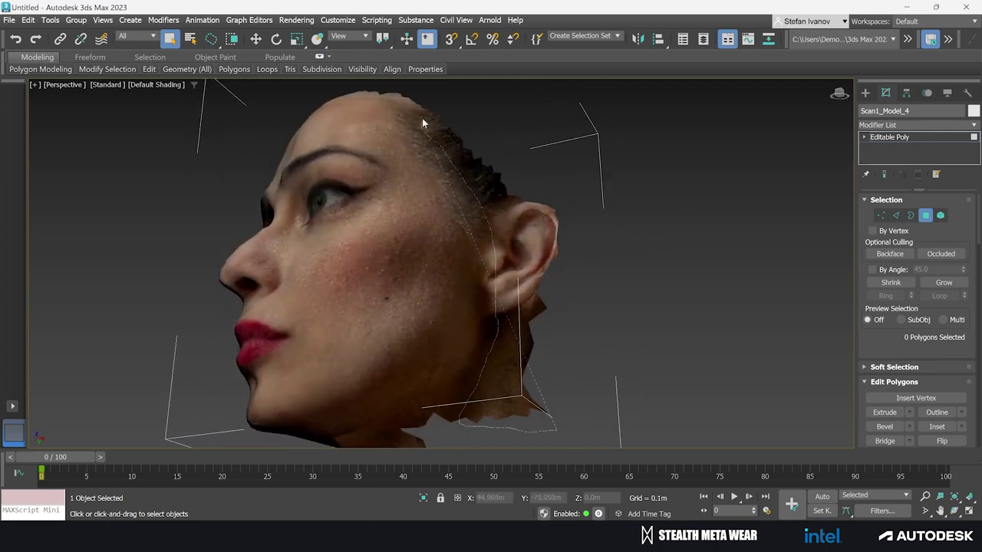
pyautogui.moveTo(422, 119); pyautogui.dragTo(685, 434)
pyautogui.press('Delete')
# Step: Delete the remaining neck polygons under the chin and jaw, working from a view below the face
pyautogui.scroll(-5, 505, 352)
pyautogui.moveTo(505, 352)
pyautogui.mouseDown()
pyautogui.moveTo(464, 400)
pyautogui.moveTo(548, 382)
pyautogui.moveTo(504, 336)
pyautogui.mouseUp()
pyautogui.moveTo(430, 405); pyautogui.dragTo(511, 339)
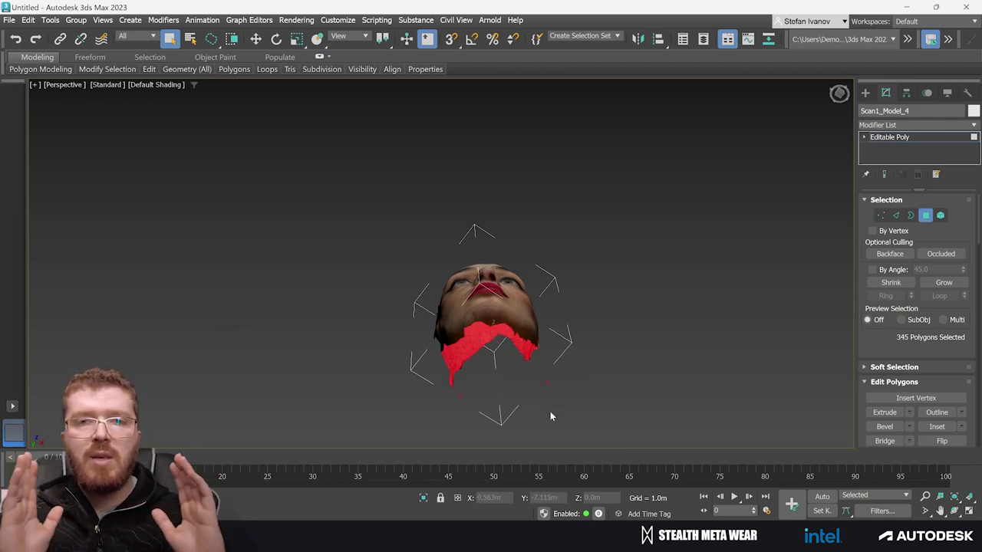
pyautogui.press('Delete')
# Step: Trim the rough polygons at the back edge of the cheek on the face's other side
pyautogui.moveTo(550, 411)
pyautogui.mouseDown()
pyautogui.moveTo(517, 350)
pyautogui.moveTo(458, 372)
pyautogui.moveTo(499, 360)
pyautogui.mouseUp()
pyautogui.scroll(4, 498, 361)
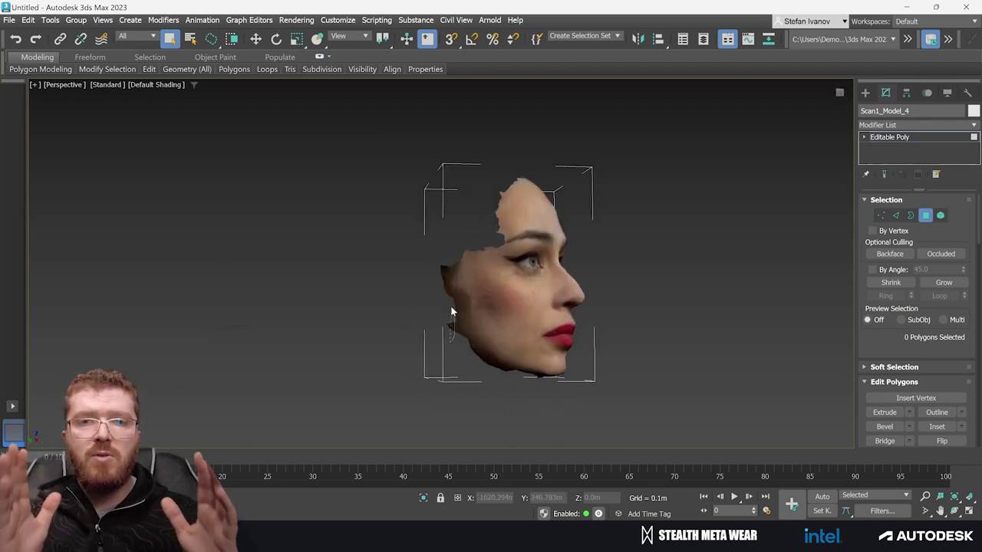
pyautogui.moveTo(450, 307)
pyautogui.mouseDown()
pyautogui.moveTo(471, 375)
pyautogui.moveTo(483, 304)
pyautogui.moveTo(429, 307)
pyautogui.mouseUp()
pyautogui.press('Delete')
# Step: Exit Polygon mode and center the face scan's pivot to the object
pyautogui.scroll(-4, 472, 374)
pyautogui.click(876, 138)
pyautogui.scroll(-3, 506, 284)
pyautogui.moveTo(506, 284)
pyautogui.mouseDown()
pyautogui.moveTo(432, 279)
pyautogui.moveTo(509, 275)
pyautogui.mouseUp()
pyautogui.click(906, 93)
pyautogui.click(917, 174)
pyautogui.click(917, 237)
pyautogui.click(918, 172)
# Step: Rotate the face scan around its centered pivot so it faces straight forward in the Top view
pyautogui.press('e')
pyautogui.moveTo(539, 335); pyautogui.dragTo(501, 223)
pyautogui.press('t')
pyautogui.press('z')
pyautogui.scroll(-3, 505, 285)
pyautogui.click(917, 171)
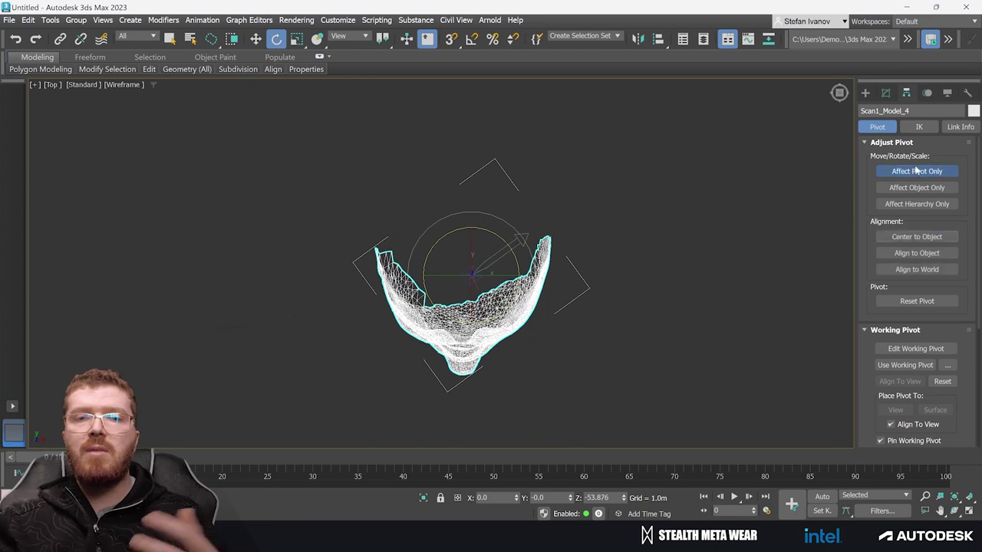
pyautogui.click(917, 171)
# Step: Convert the rotated face scan to Editable Poly and reset its transform with Reset XForm
pyautogui.rightClick(508, 315)
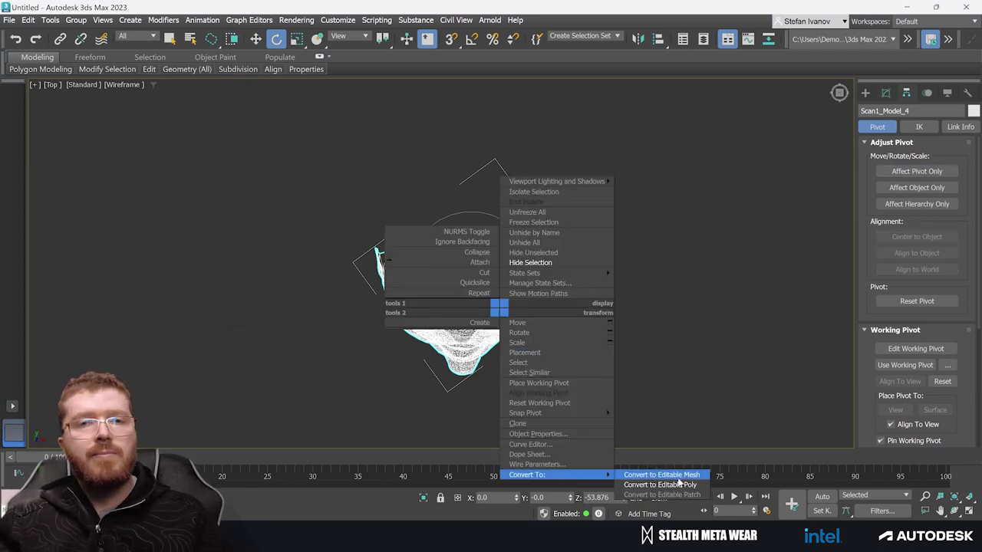
pyautogui.click(637, 483)
pyautogui.click(967, 92)
pyautogui.click(927, 247)
pyautogui.click(915, 322)
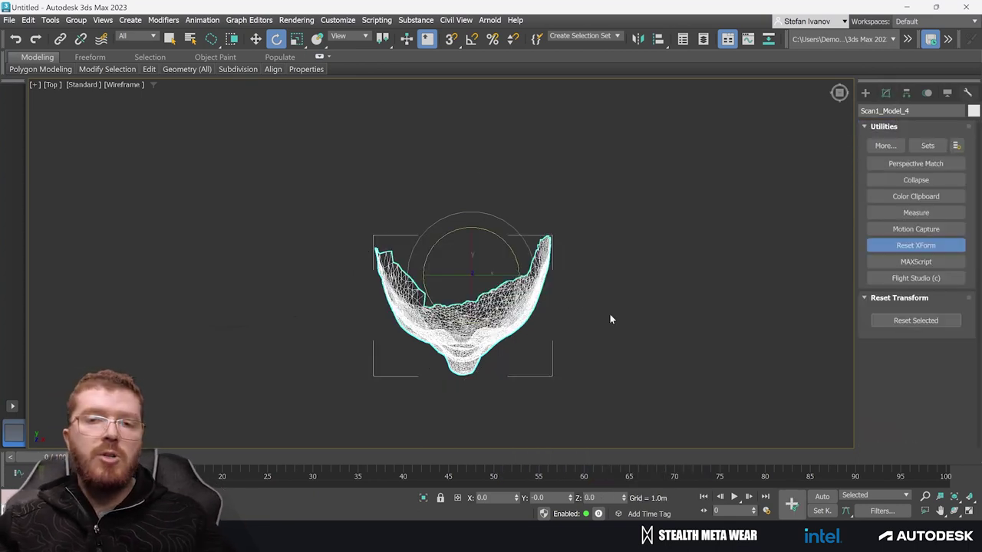
# Step: Collapse the reset face scan back to Editable Poly and show it in the Perspective view with Move active
pyautogui.rightClick(609, 313)
pyautogui.click(660, 489)
pyautogui.press('p')
pyautogui.press('w')
pyautogui.scroll(3, 505, 346)
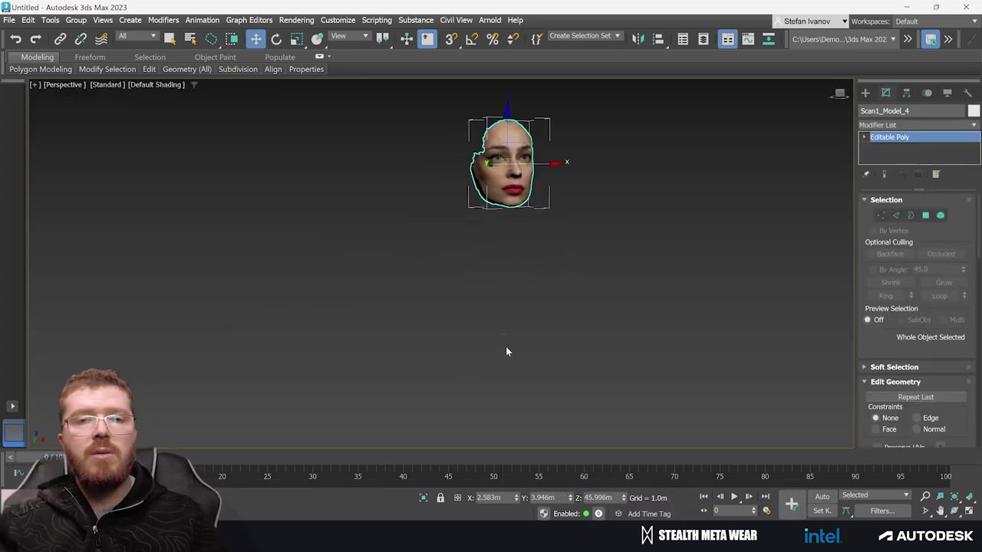
pyautogui.moveTo(506, 347)
pyautogui.mouseDown()
pyautogui.moveTo(520, 354)
pyautogui.moveTo(533, 318)
pyautogui.mouseUp()
pyautogui.click(537, 328)
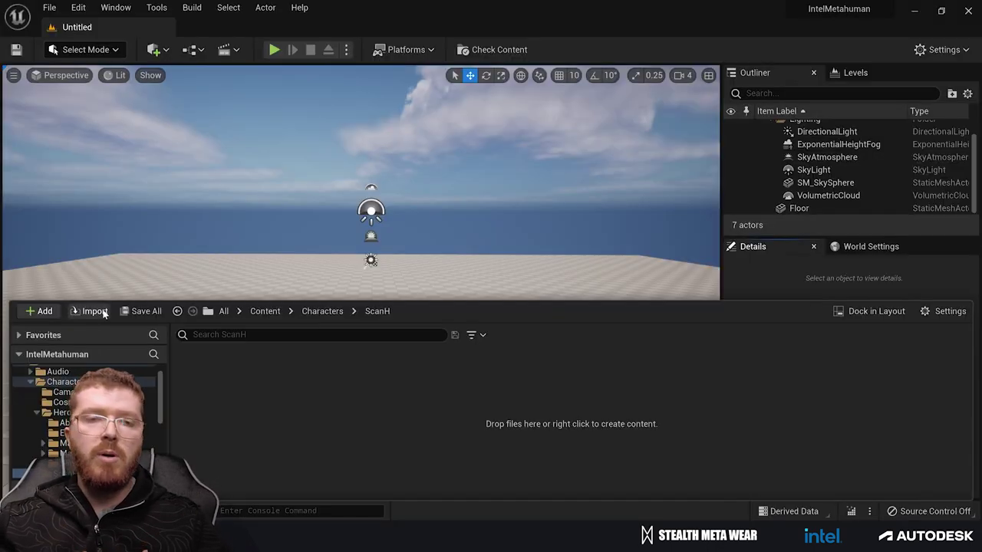
# Step: In Unreal Engine, choose FaceScanCleaned.fbx from 02_Projects\00_Intel\GDC_2023 for import into the ScanH folder
pyautogui.click(92, 310)
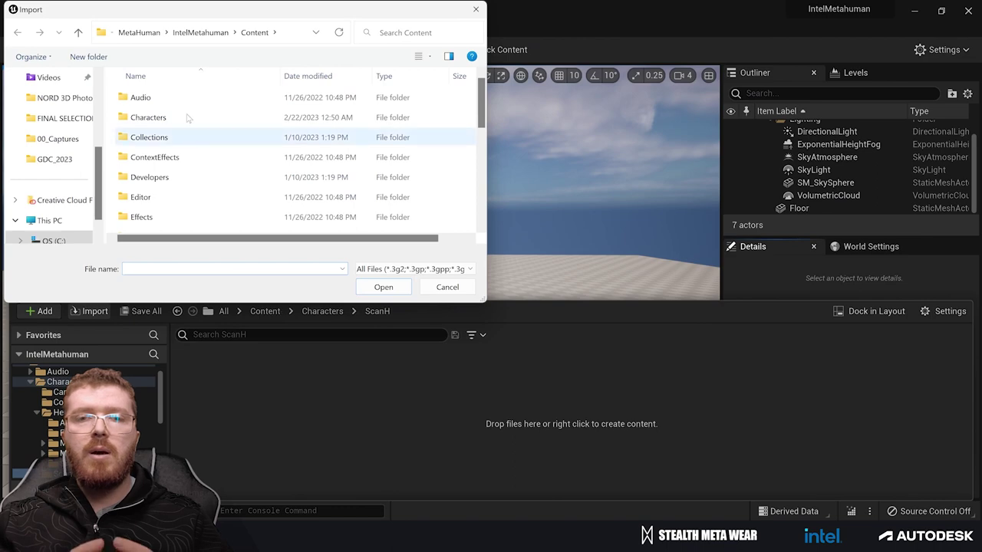
pyautogui.click(289, 33)
pyautogui.write('C:\\Stiff\\02_Projects\\00_Intel\\GDC_2023')
pyautogui.press('Return')
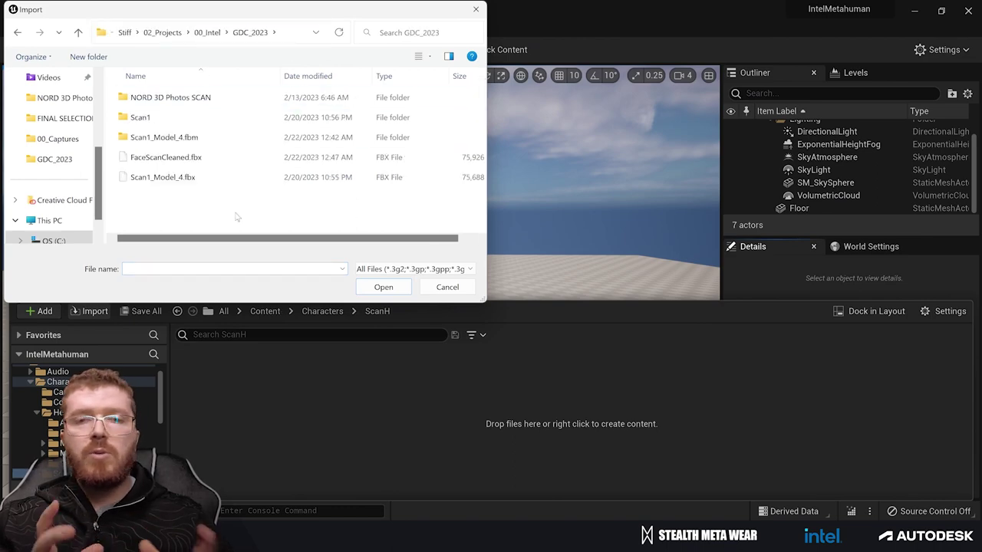
pyautogui.doubleClick(177, 158)
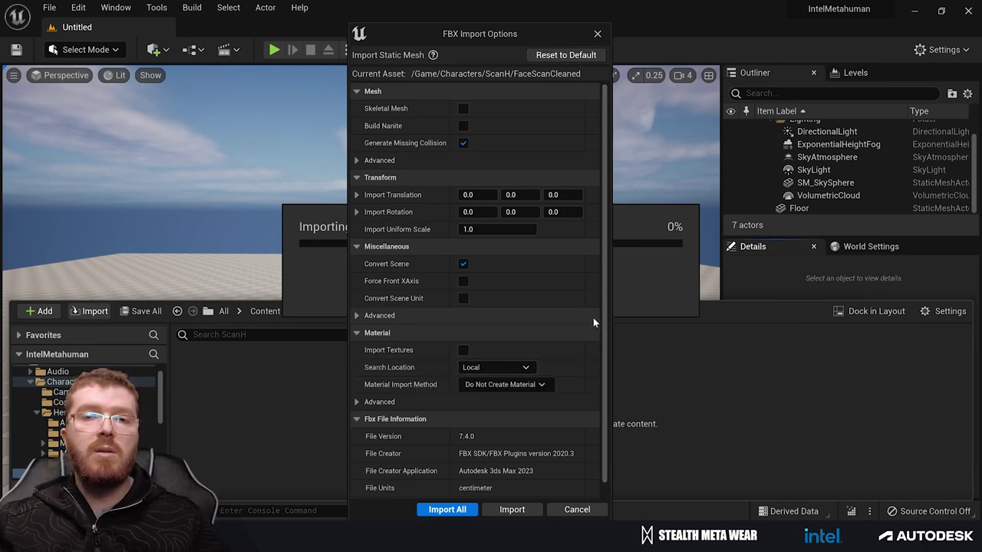
# Step: Set the material import method to Create New Materials and import the face scan as a static mesh
pyautogui.click(541, 384)
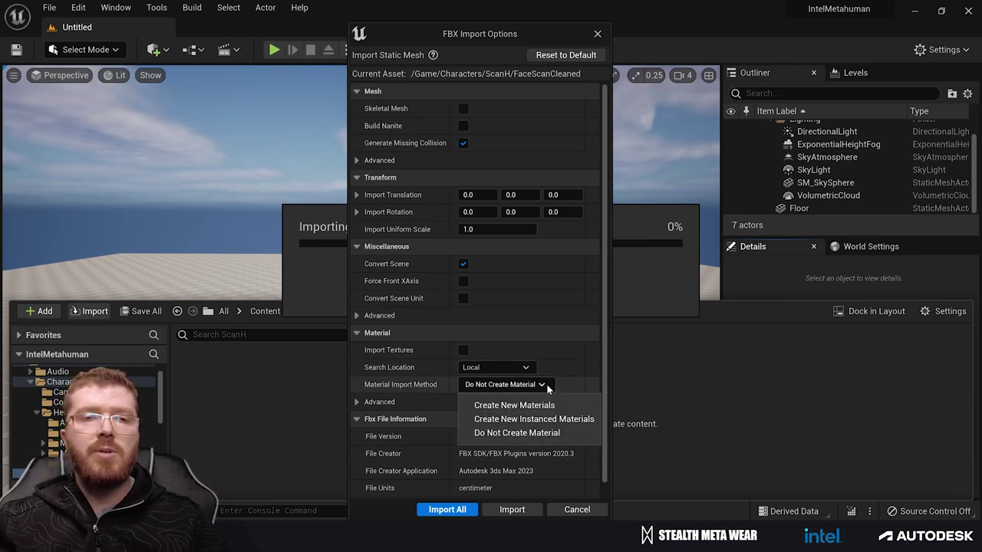
pyautogui.click(518, 405)
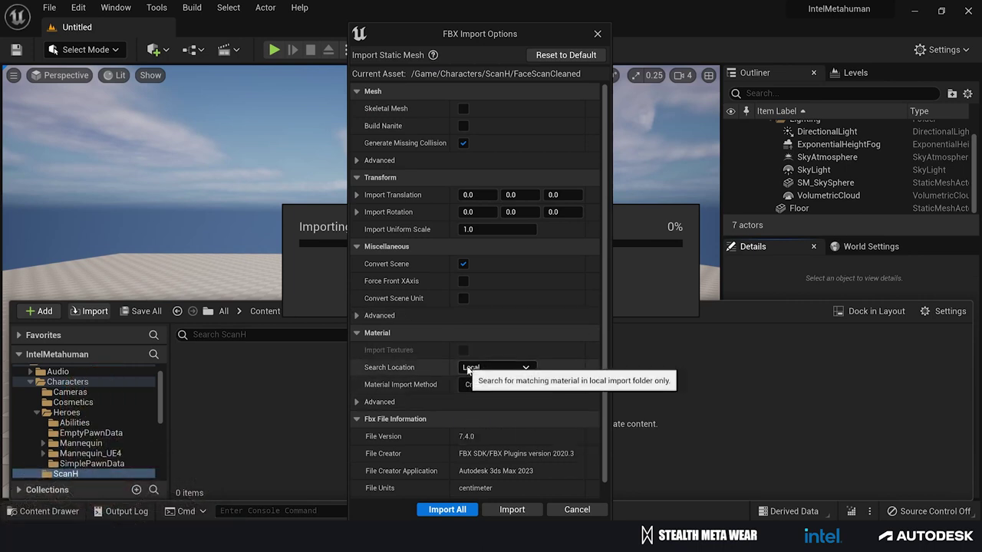
pyautogui.click(504, 388)
pyautogui.click(498, 432)
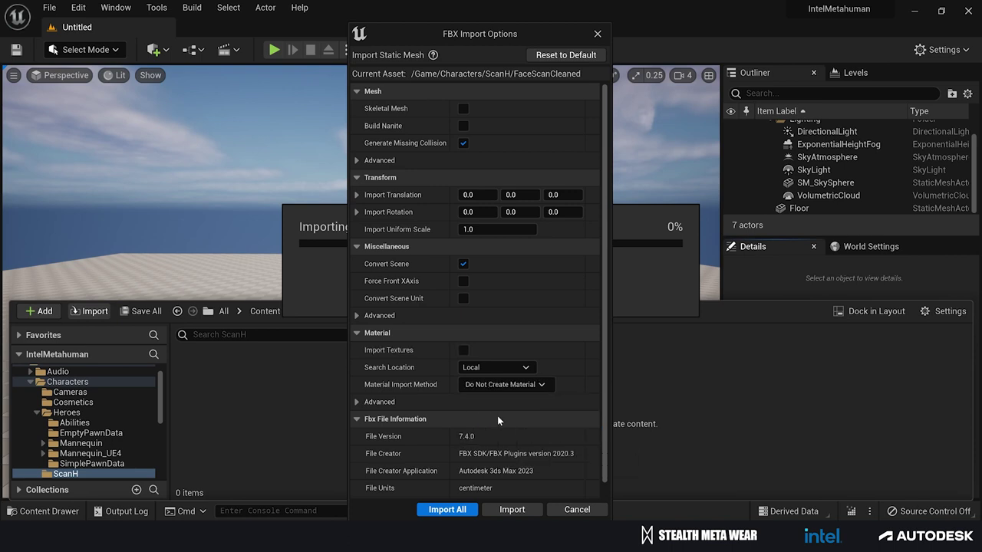
pyautogui.click(489, 386)
pyautogui.click(509, 404)
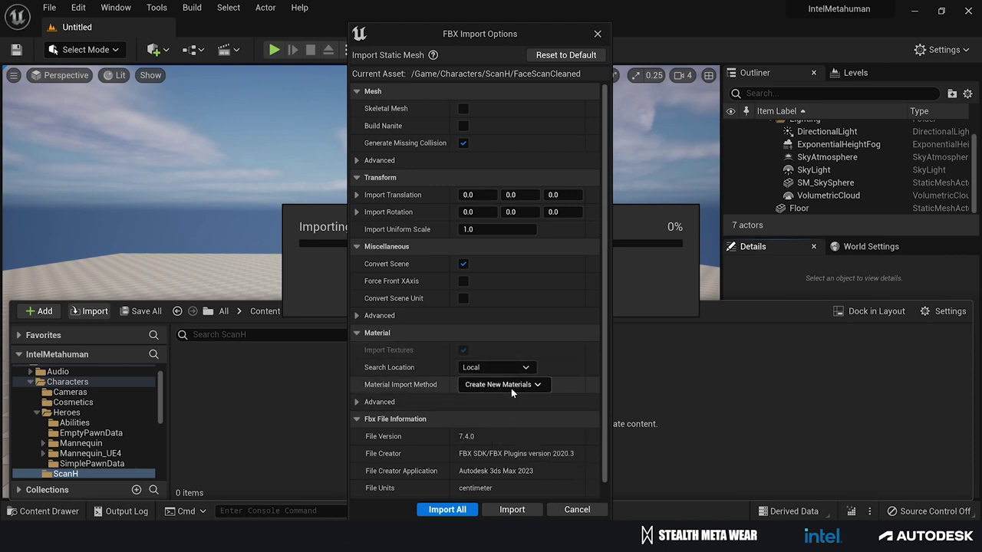
pyautogui.scroll(-1, 511, 388)
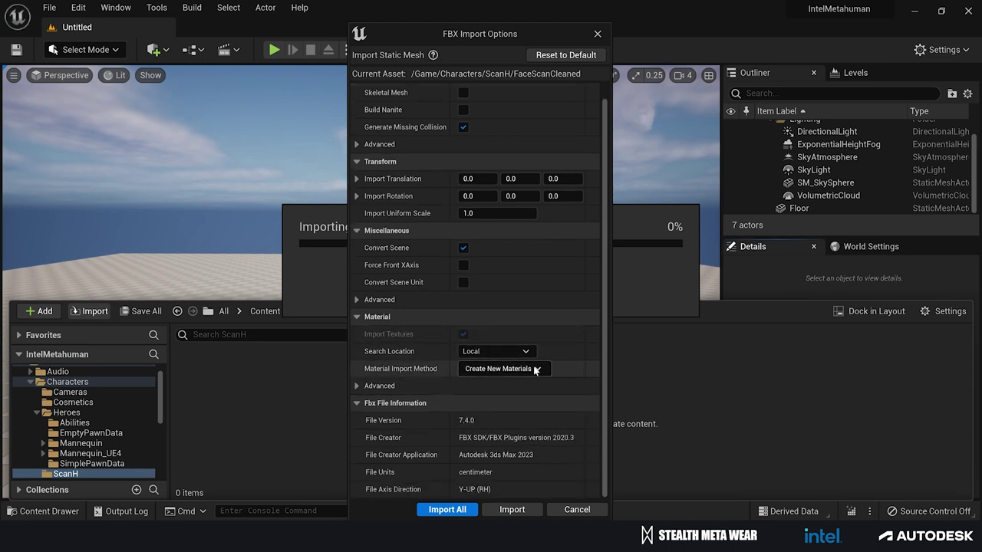
pyautogui.click(448, 510)
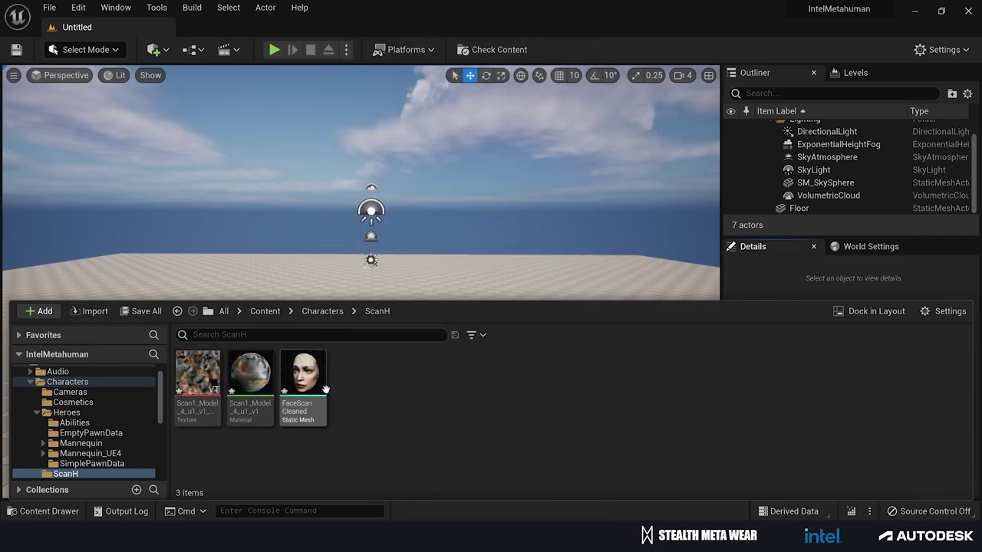
# Step: Create a MetaHuman Identity asset named Qna_Metahuman in the ScanH folder and dock its editor in the main window
pyautogui.click(474, 248)
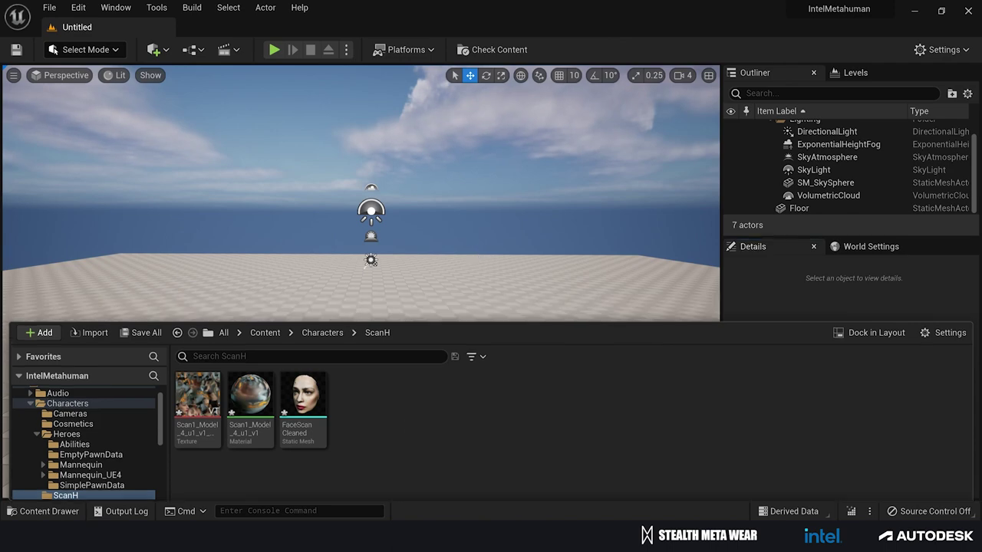
pyautogui.hotkey('ctrl', 'space')
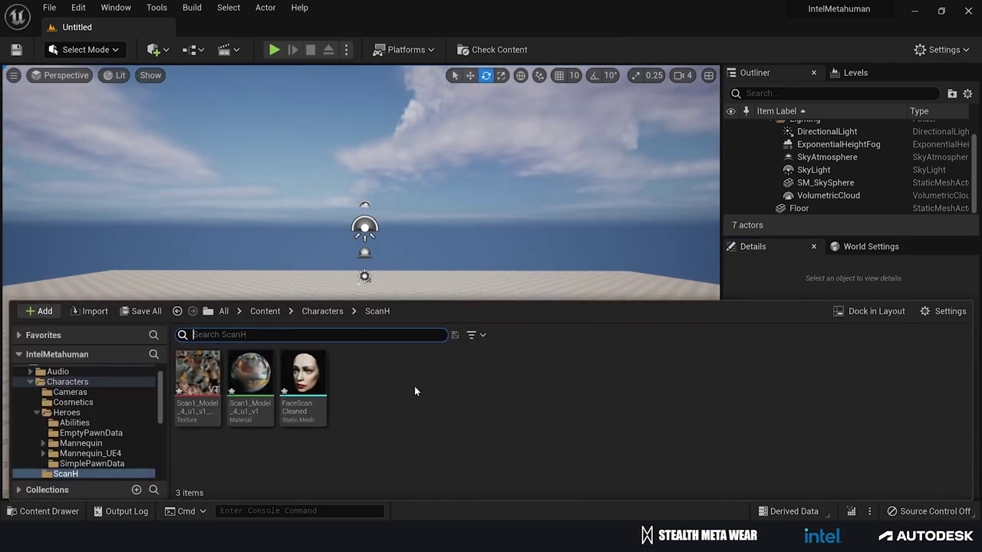
pyautogui.rightClick(363, 379)
pyautogui.moveTo(365, 381)
pyautogui.moveTo(454, 409)
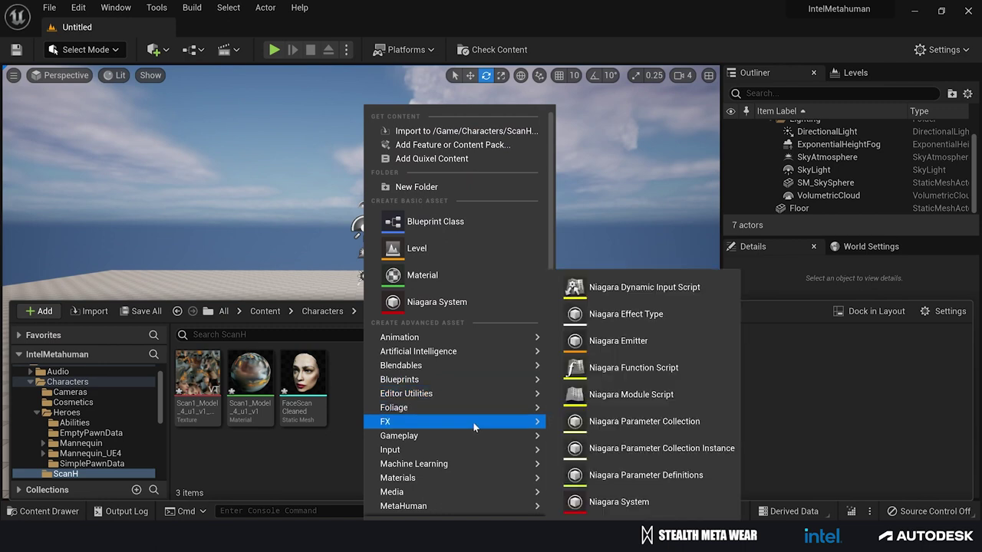
pyautogui.moveTo(490, 508)
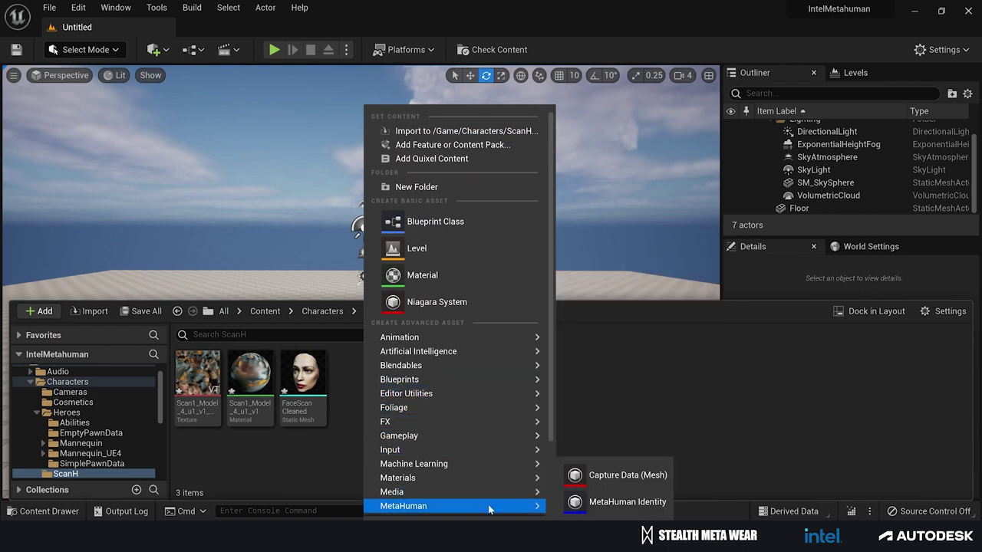
pyautogui.click(606, 503)
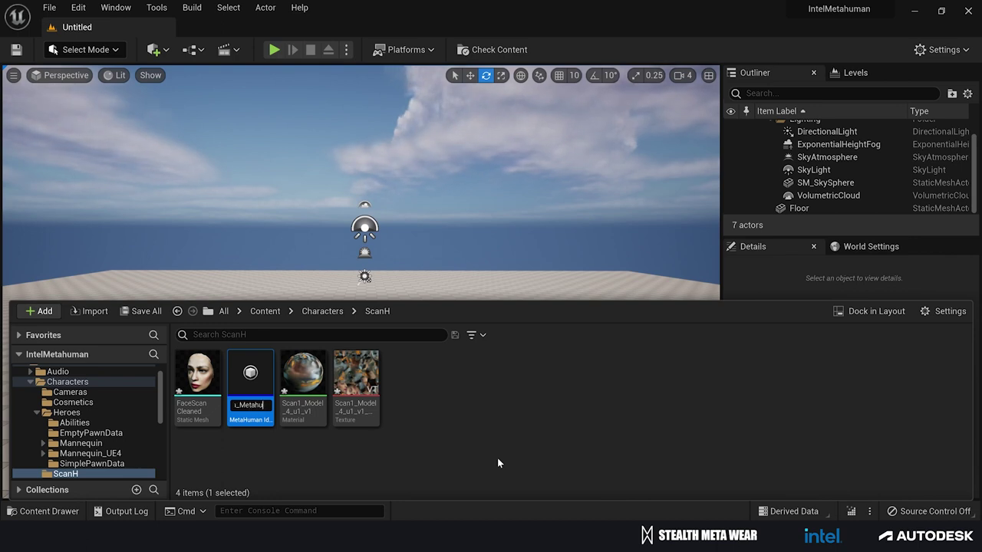
pyautogui.write('man')
pyautogui.press('Return')
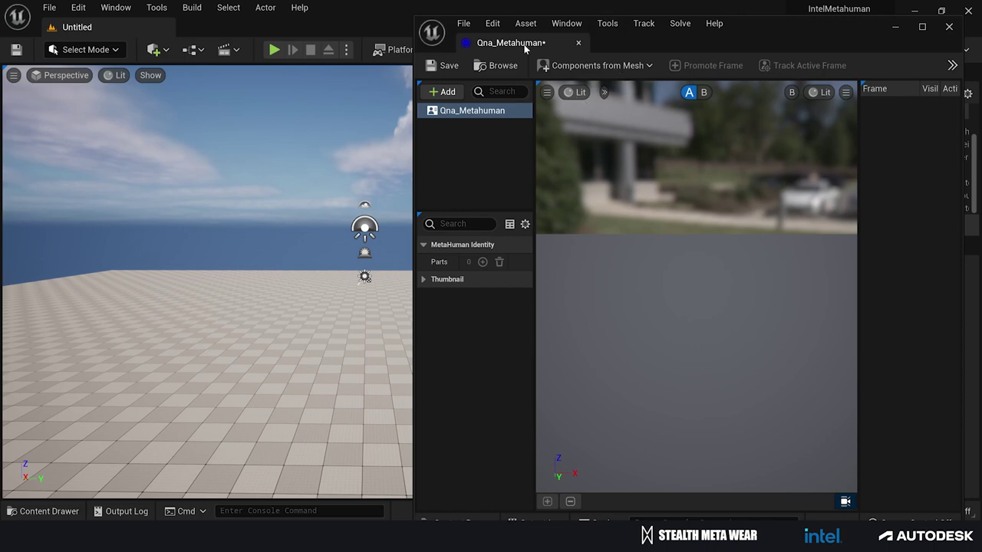
pyautogui.moveTo(525, 43); pyautogui.dragTo(230, 27)
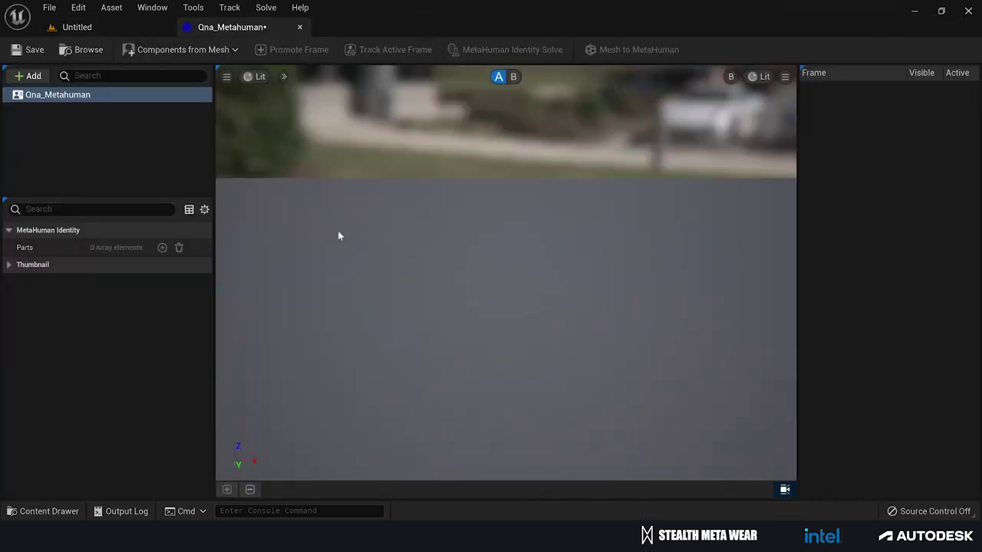
# Step: Create the identity's components from the FaceScanCleaned static mesh and bring the face into view
pyautogui.moveTo(339, 236); pyautogui.dragTo(350, 284)
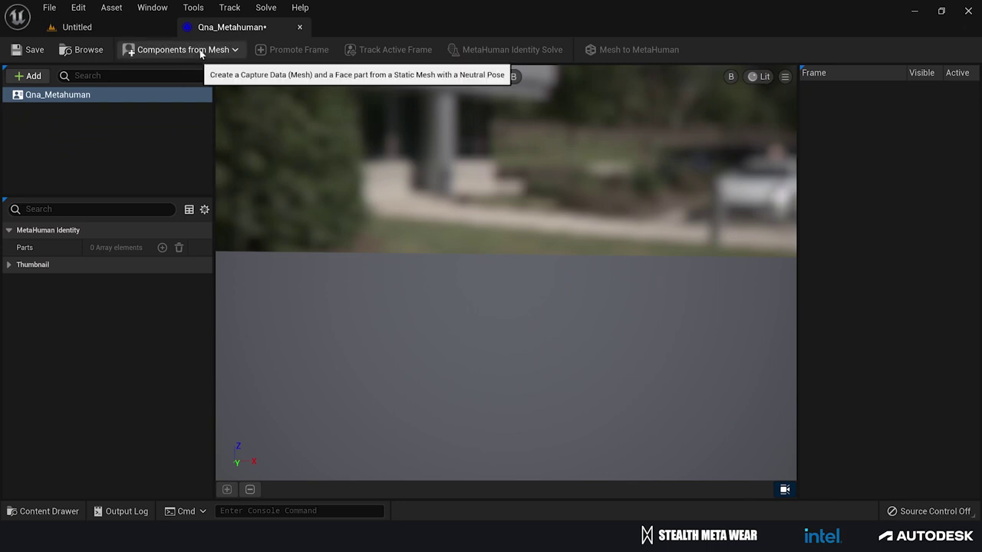
pyautogui.click(201, 52)
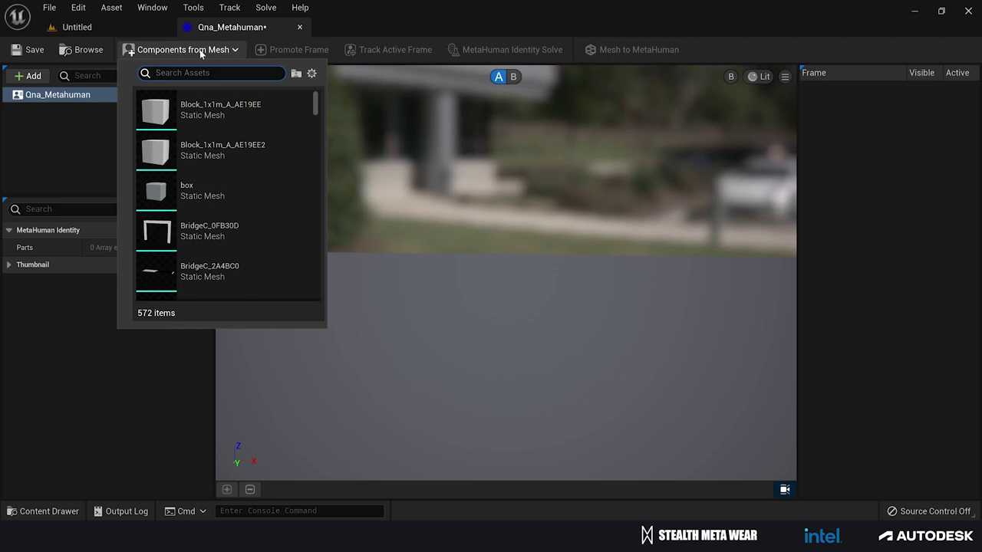
pyautogui.write('faces')
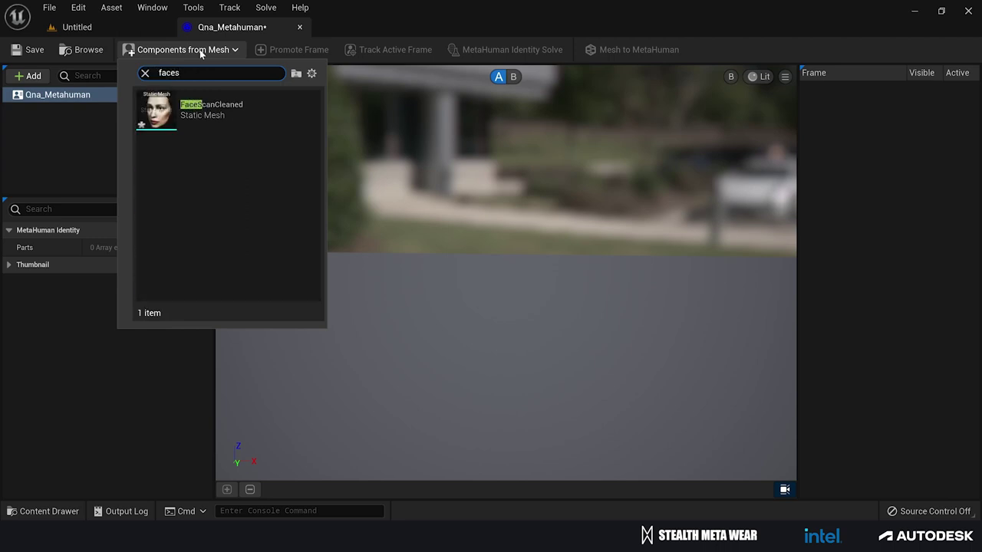
pyautogui.click(161, 110)
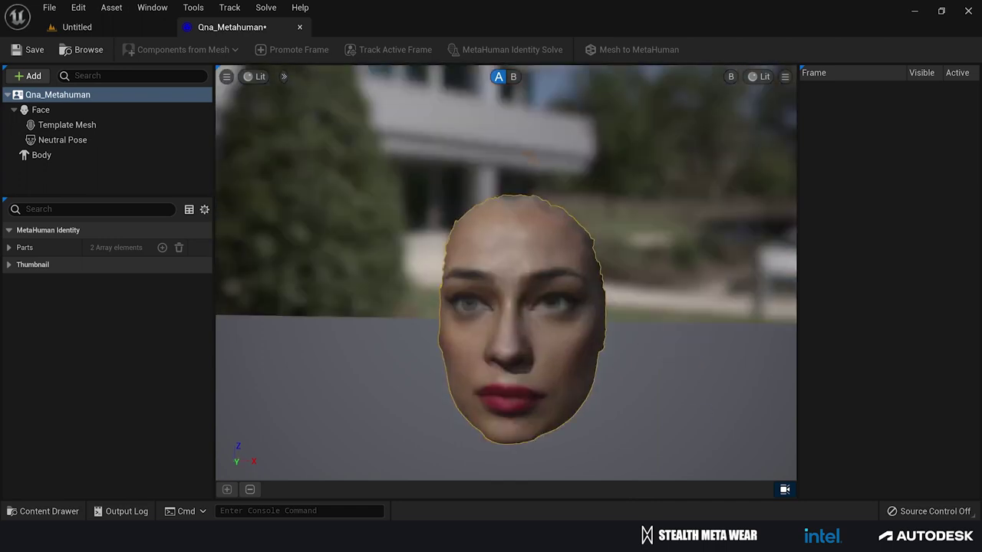
pyautogui.moveTo(442, 259); pyautogui.dragTo(455, 305)
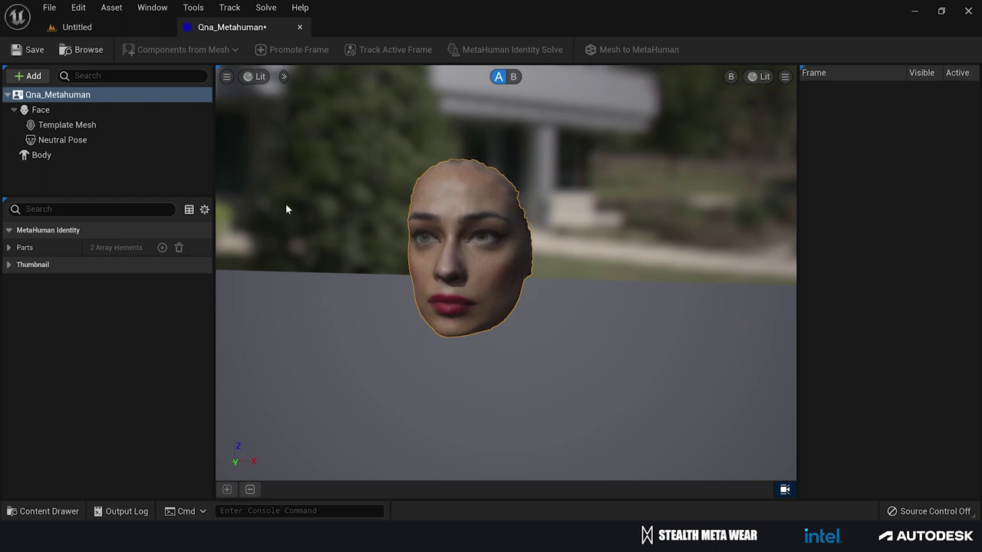
# Step: Select the identity's Face part and frame the unlit face scan straight from the front, filling viewport A
pyautogui.click(100, 126)
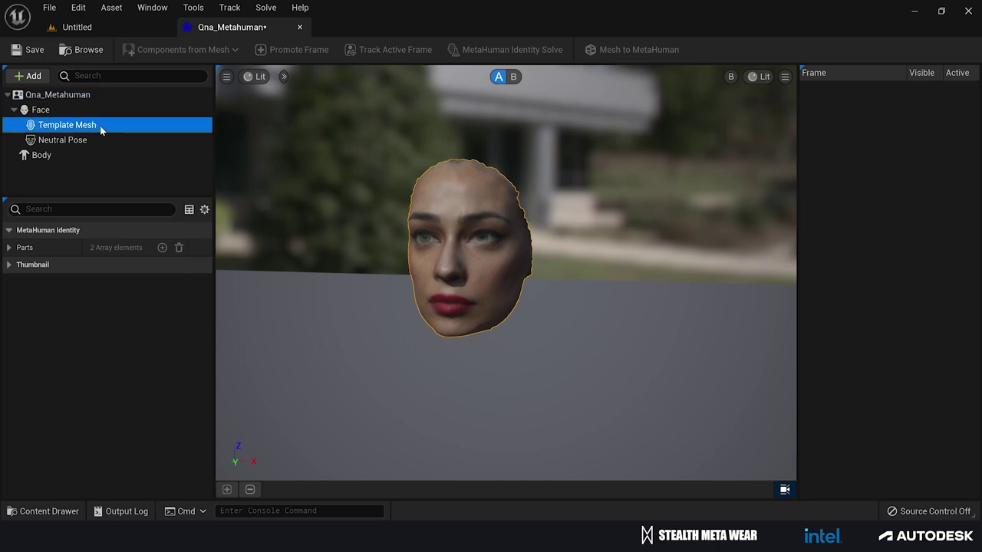
pyautogui.click(87, 109)
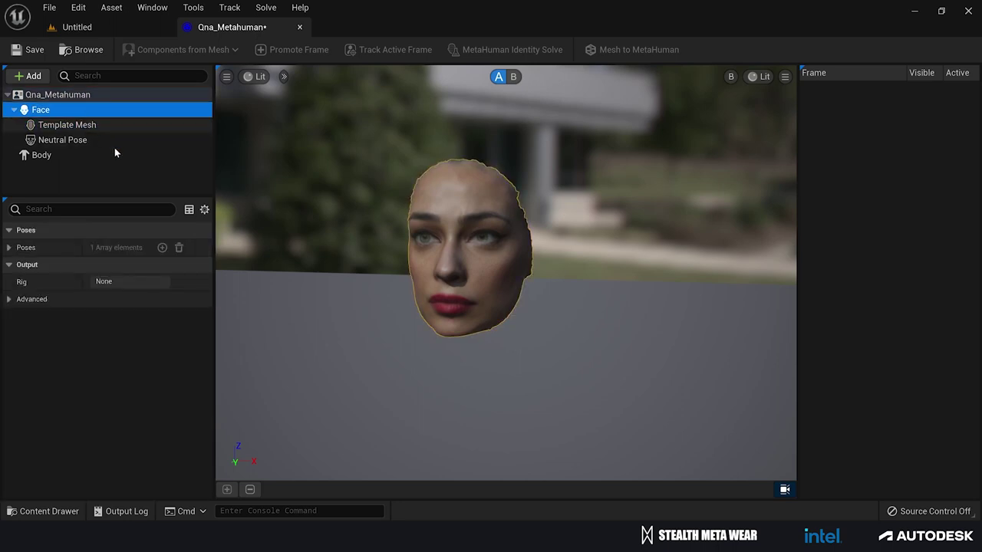
pyautogui.click(70, 94)
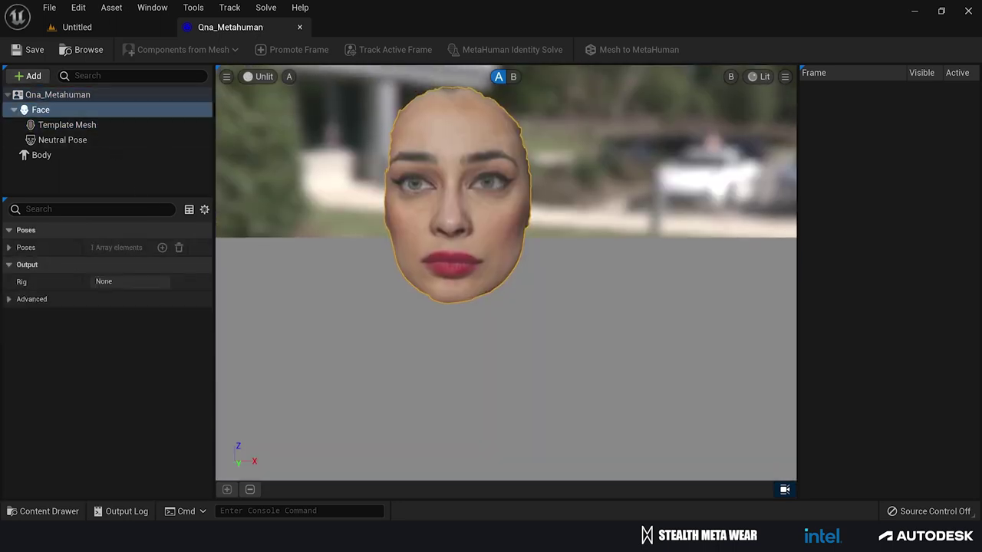
pyautogui.press('w')
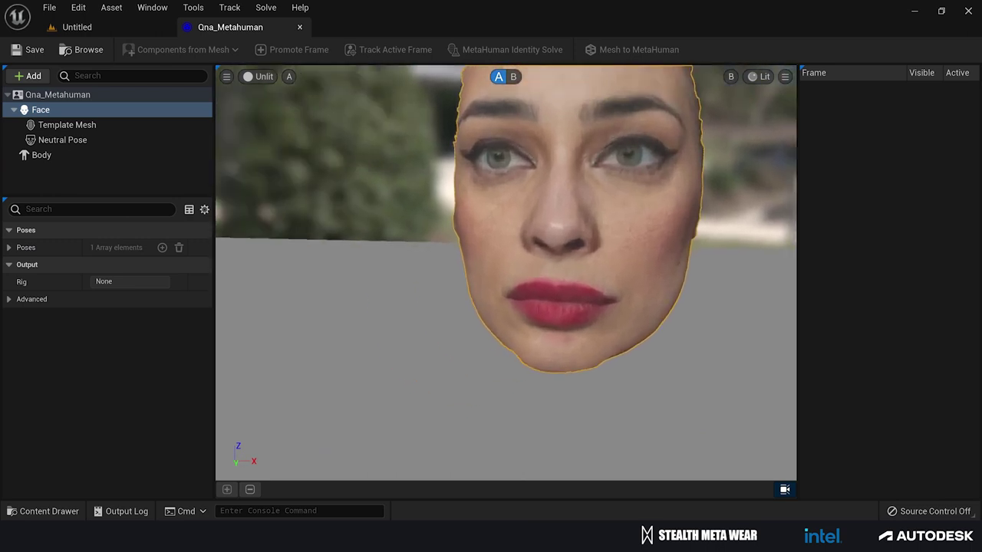
pyautogui.press('s')
pyautogui.press('a')
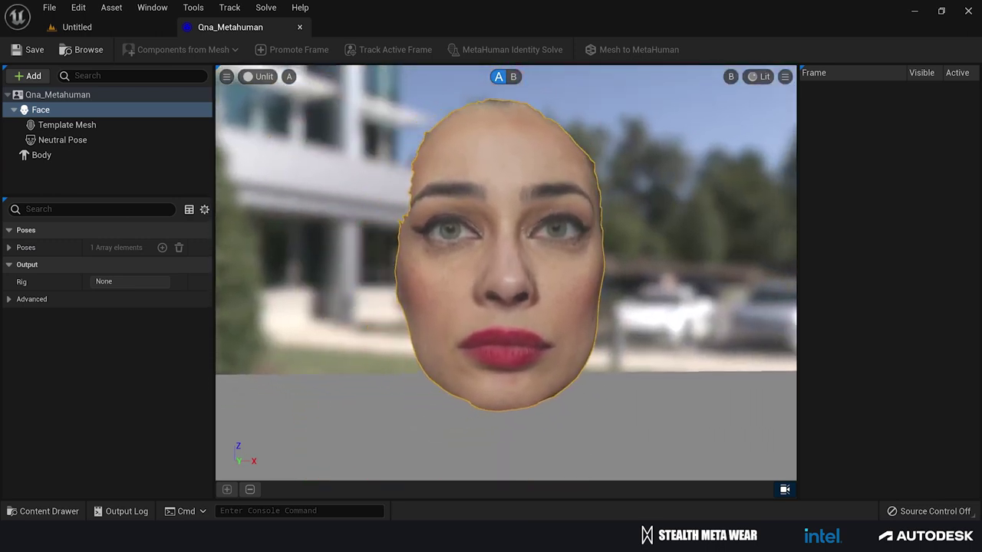
pyautogui.press('d')
pyautogui.press('a')
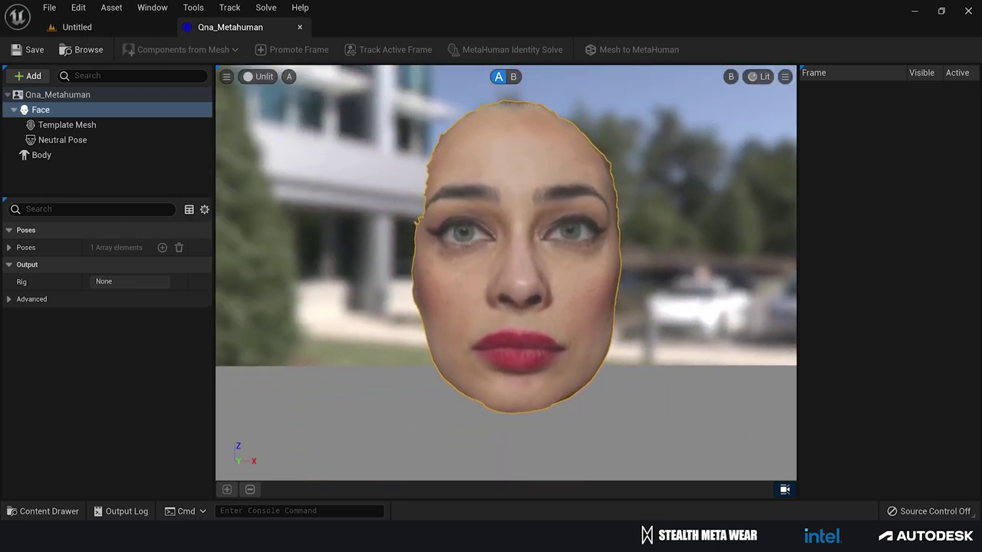
pyautogui.press('d')
pyautogui.moveTo(505, 273); pyautogui.dragTo(499, 259)
pyautogui.press('e')
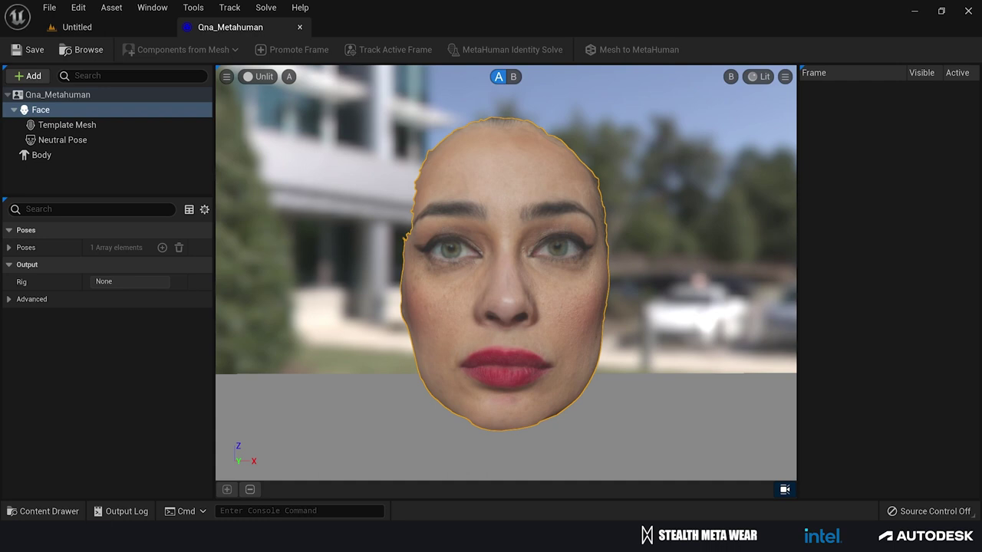
# Step: Promote the front view as a frame of the Neutral Pose and track the facial markers on it
pyautogui.click(53, 140)
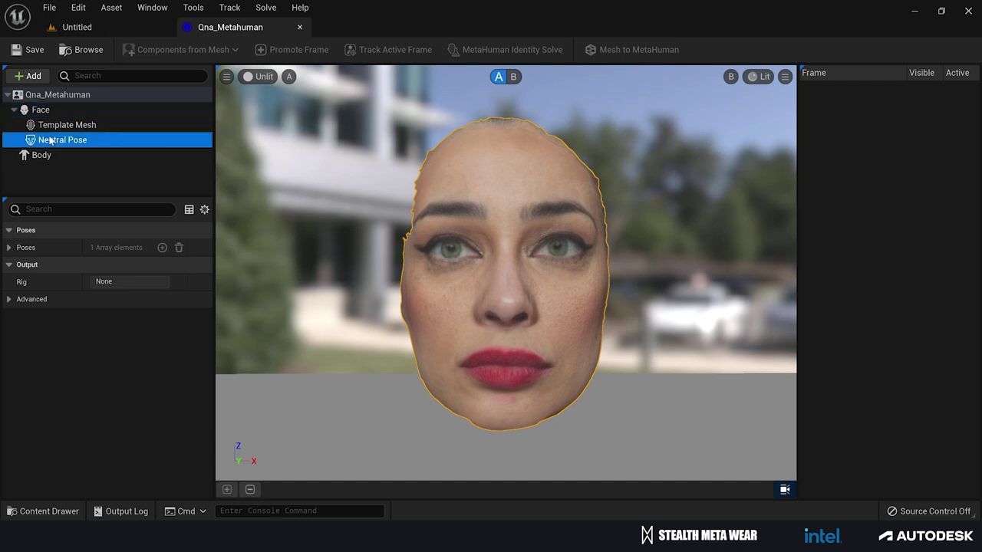
pyautogui.click(294, 51)
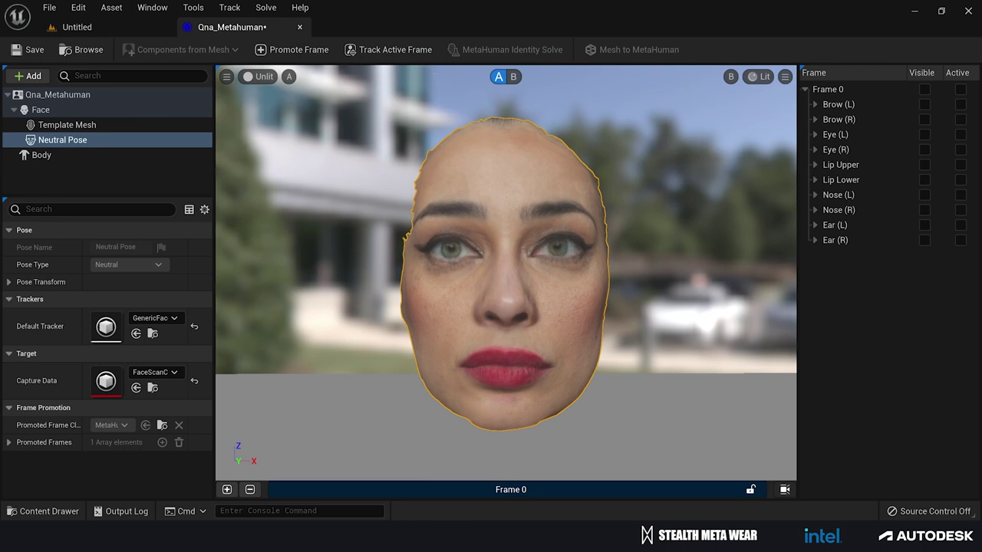
pyautogui.click(62, 140)
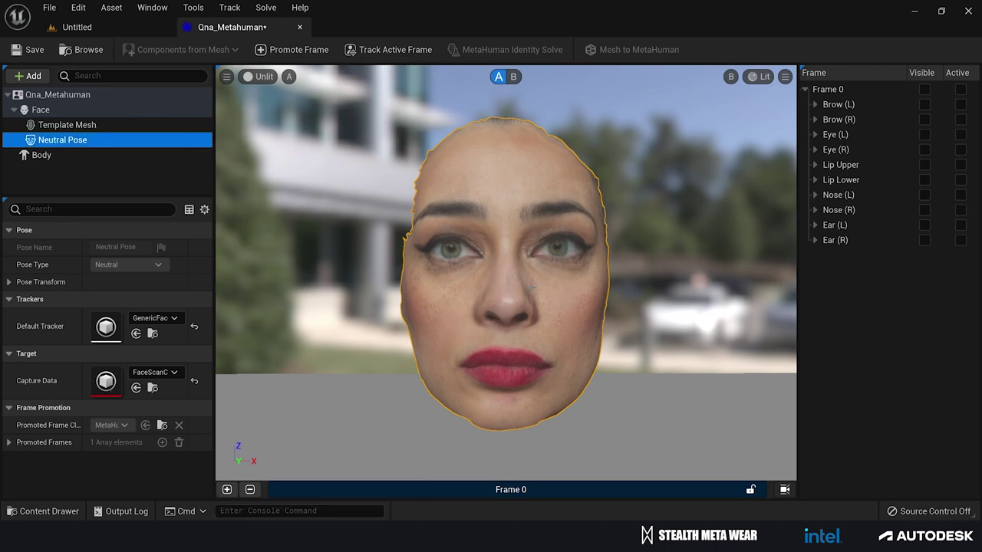
pyautogui.click(369, 49)
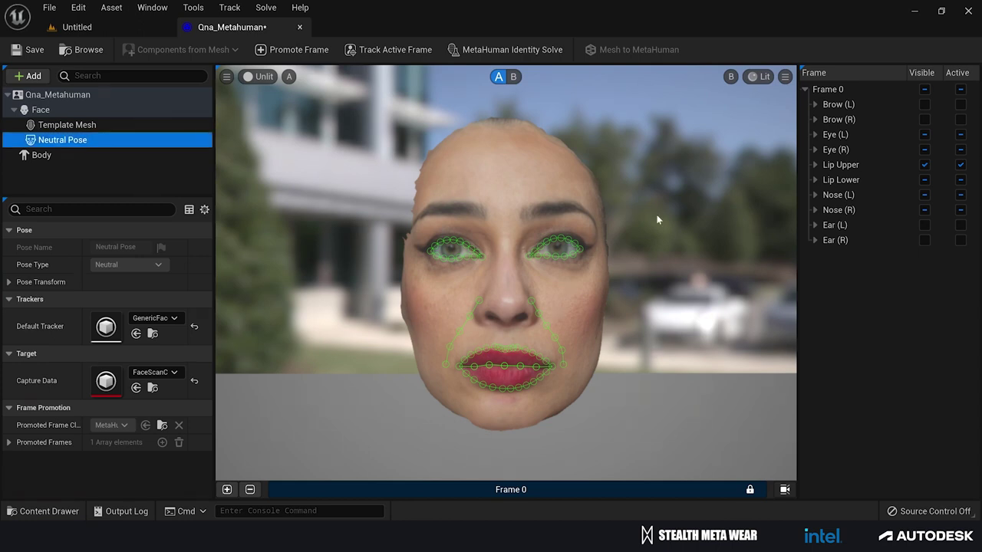
# Step: Run the MetaHuman Identity Solve and submit the result with Mesh to MetaHuman
pyautogui.click(530, 51)
pyautogui.click(627, 52)
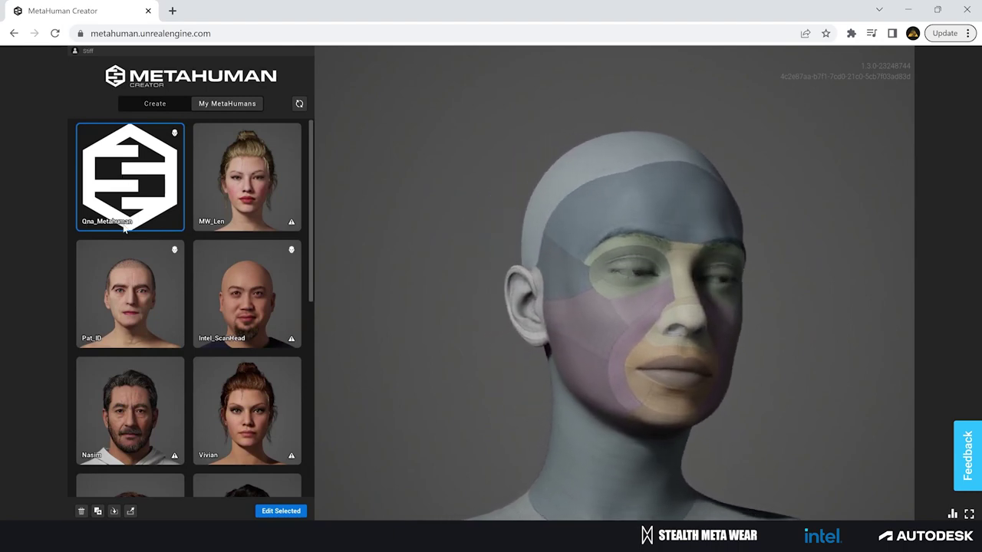
# Step: Open Qna_Metahuman for editing in MetaHuman Creator and assign a light skin colour with U 0.31 and V 0.50
pyautogui.click(292, 517)
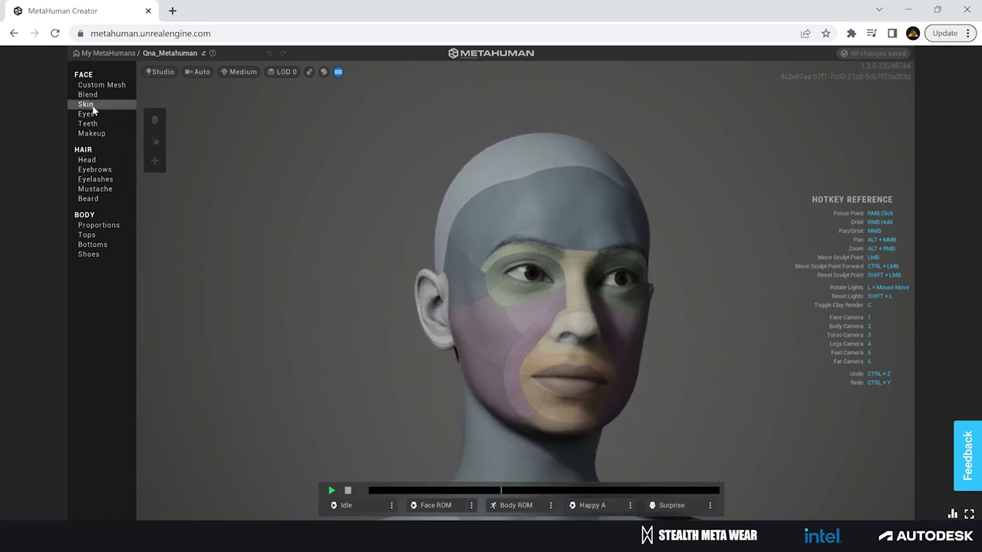
pyautogui.click(90, 104)
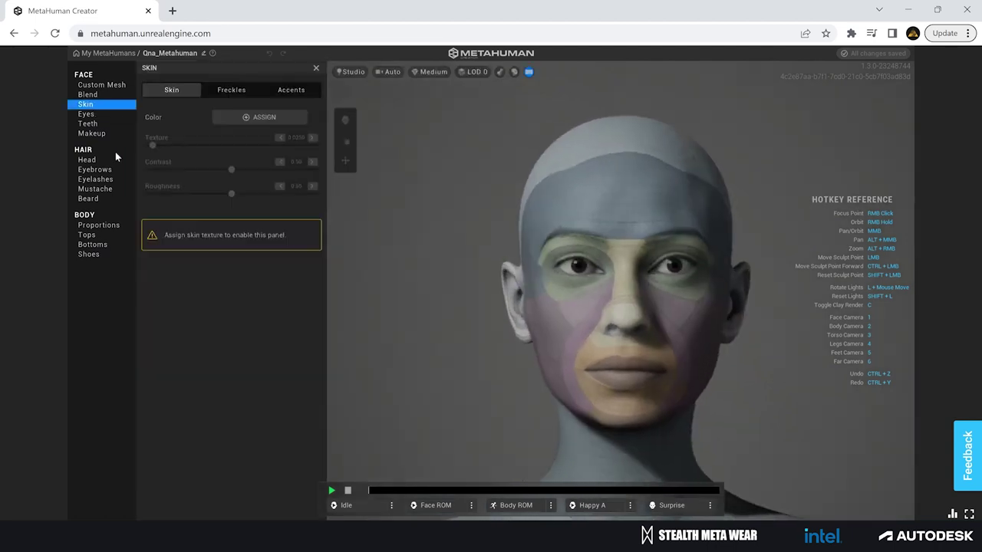
pyautogui.click(264, 119)
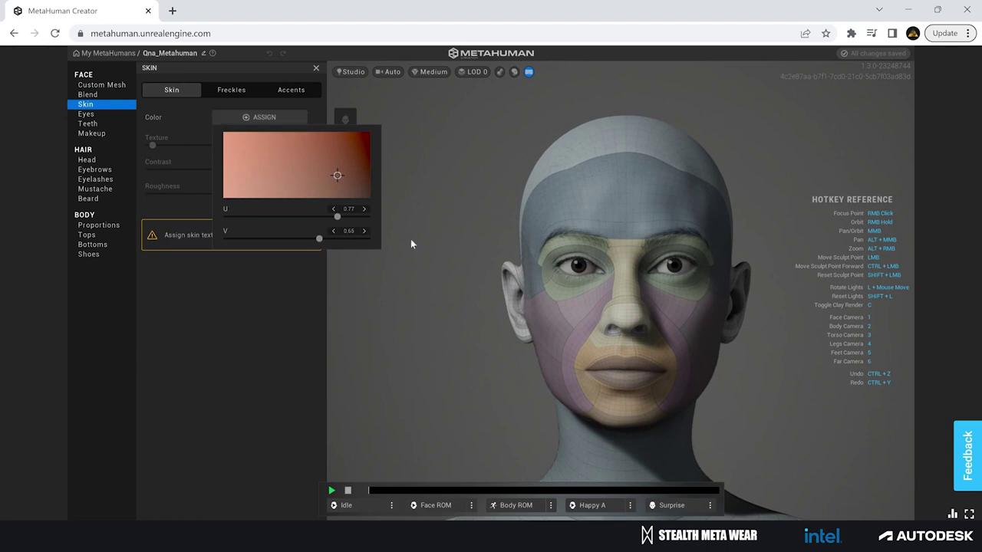
pyautogui.click(285, 119)
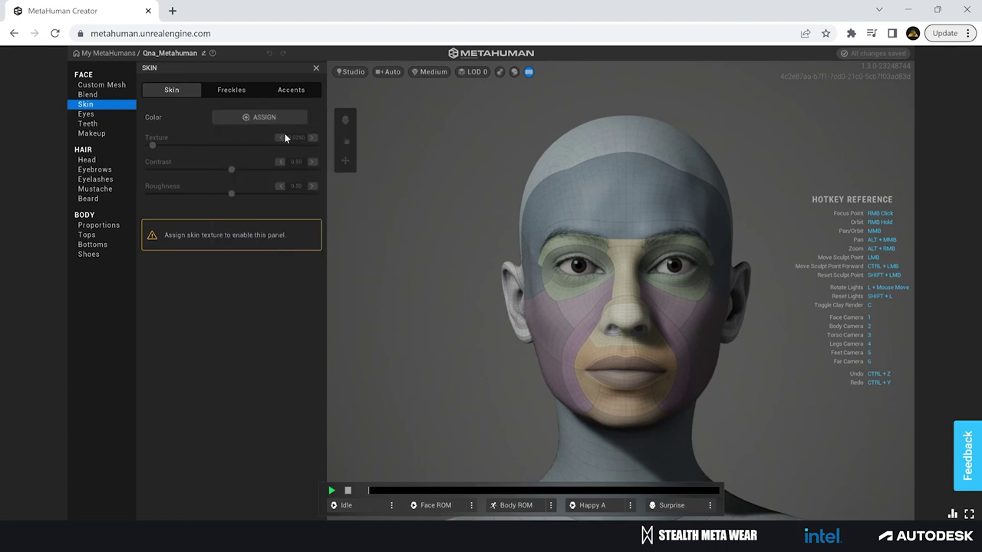
pyautogui.click(291, 121)
pyautogui.click(334, 176)
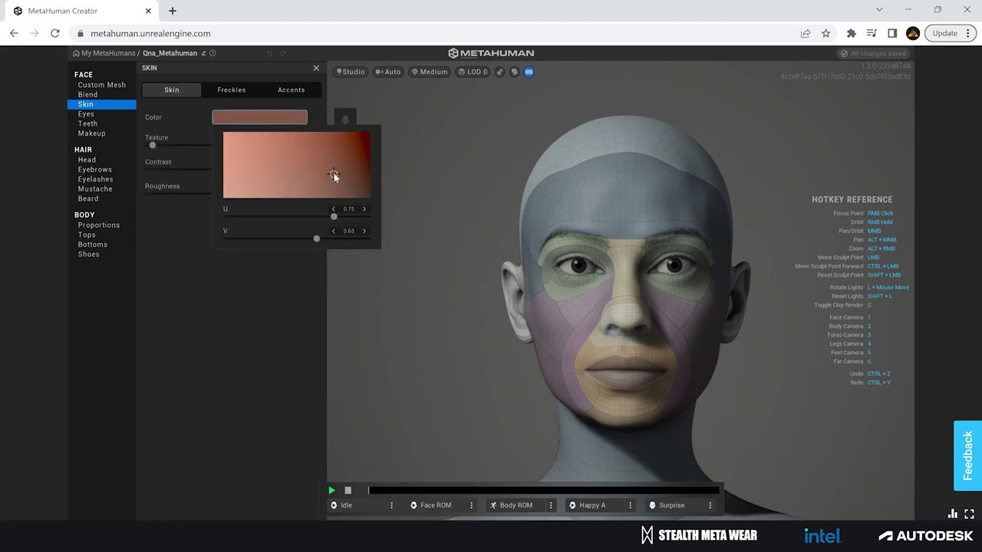
pyautogui.click(331, 174)
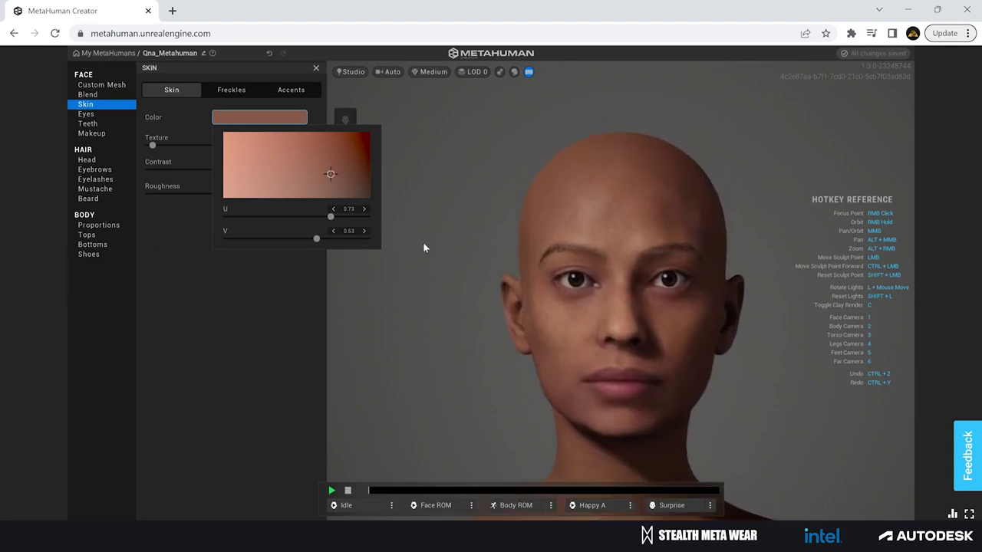
pyautogui.click(268, 165)
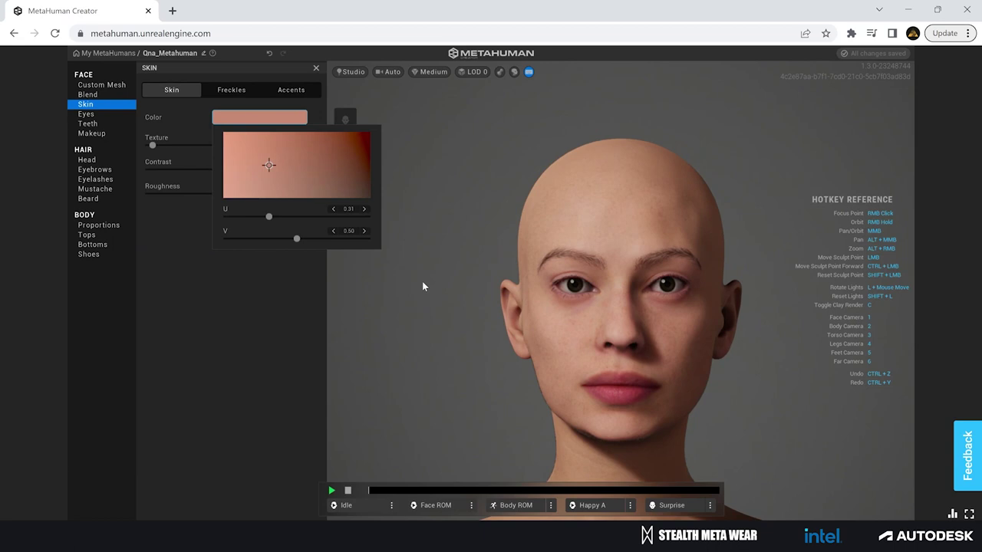
pyautogui.click(422, 286)
# Step: Try the long straight loose hairstyle on the MetaHuman's head
pyautogui.scroll(-5, 449, 330)
pyautogui.moveTo(539, 342); pyautogui.dragTo(440, 349)
pyautogui.scroll(5, 619, 336)
pyautogui.scroll(-3, 619, 345)
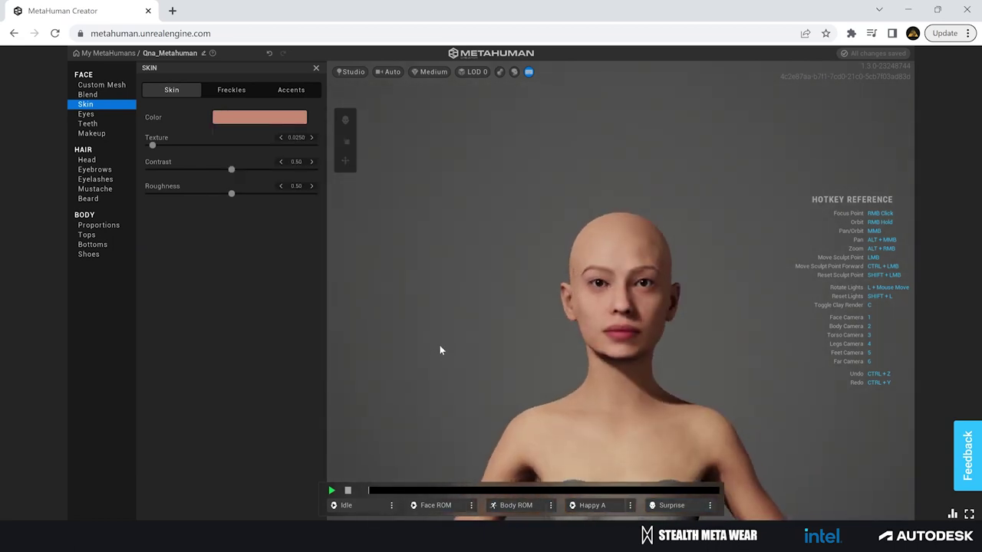
pyautogui.press('1')
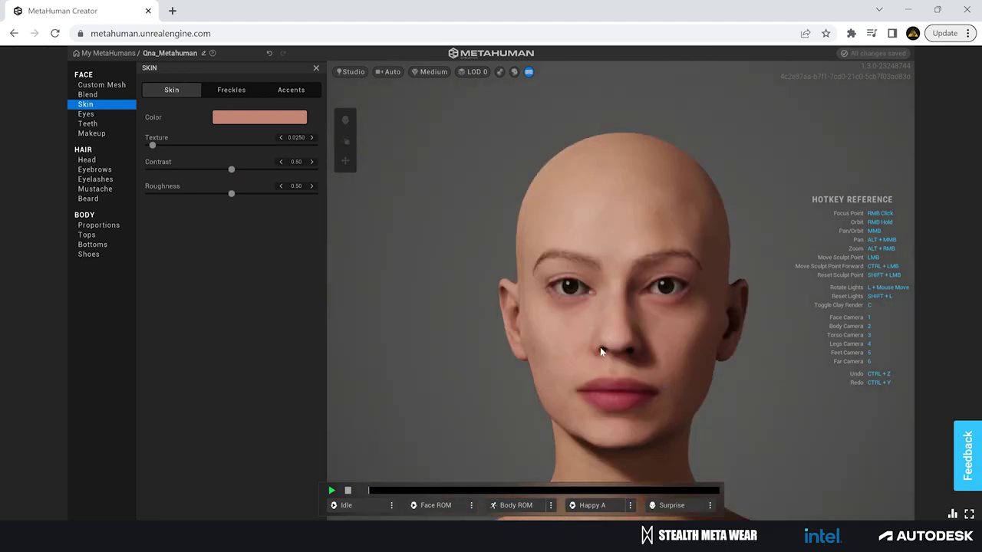
pyautogui.moveTo(600, 347); pyautogui.dragTo(645, 359)
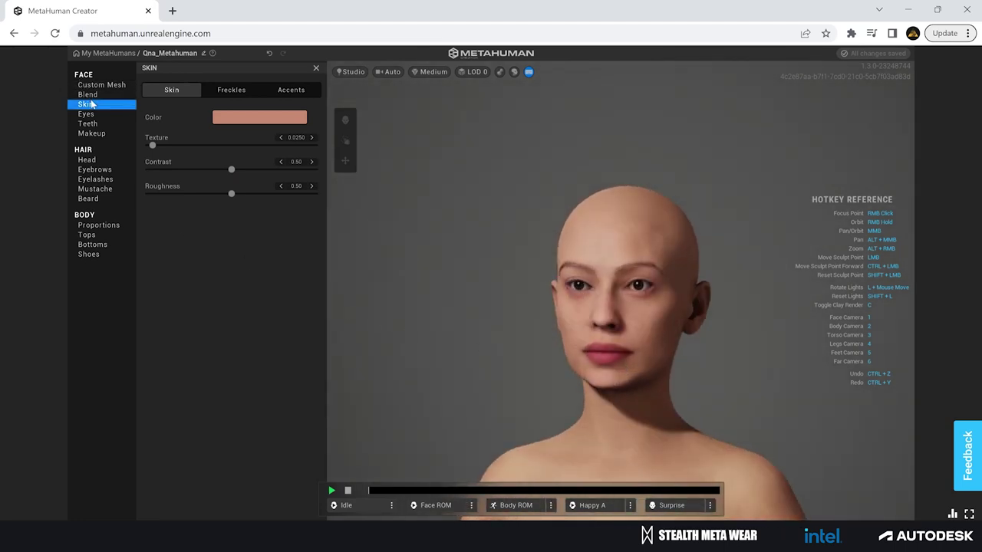
pyautogui.click(87, 160)
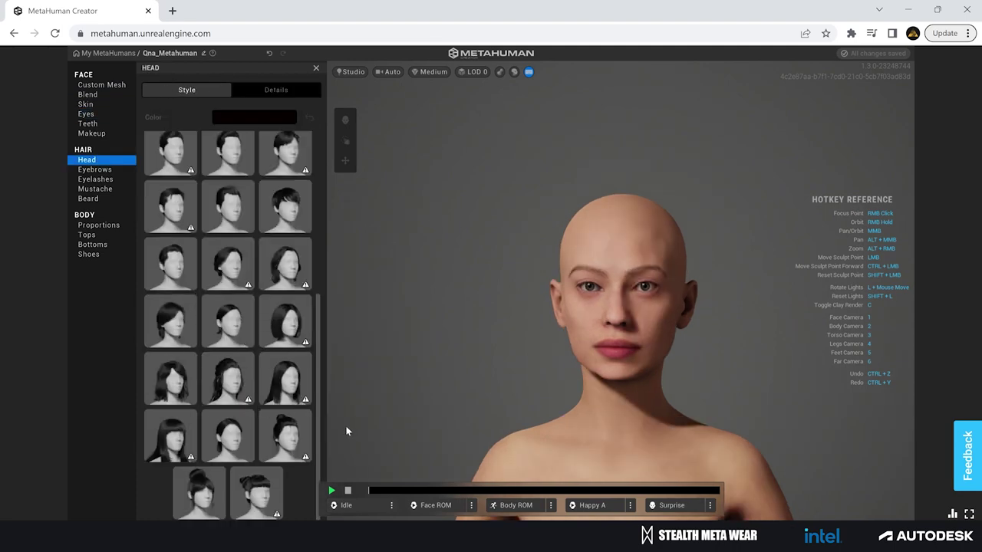
pyautogui.scroll(6, 281, 429)
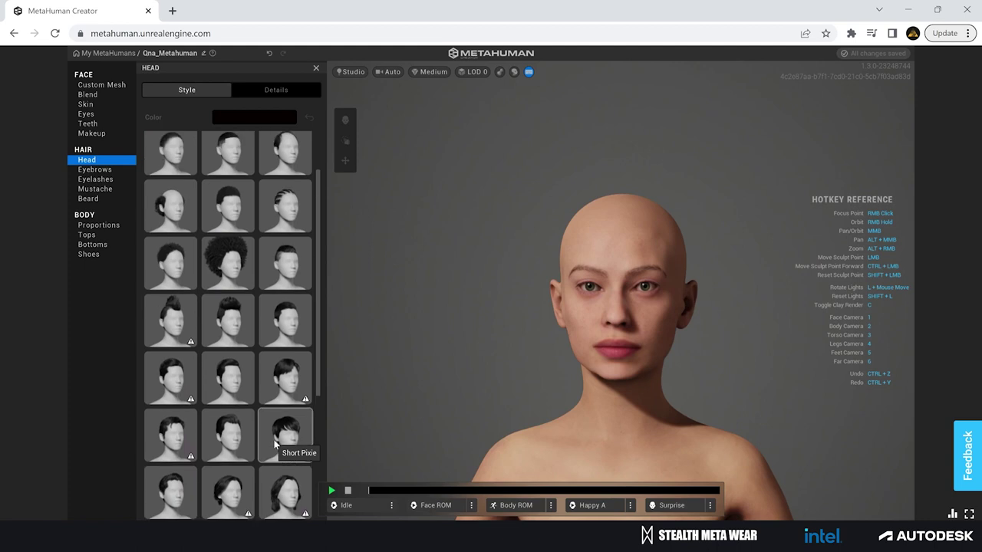
pyautogui.scroll(-5, 277, 443)
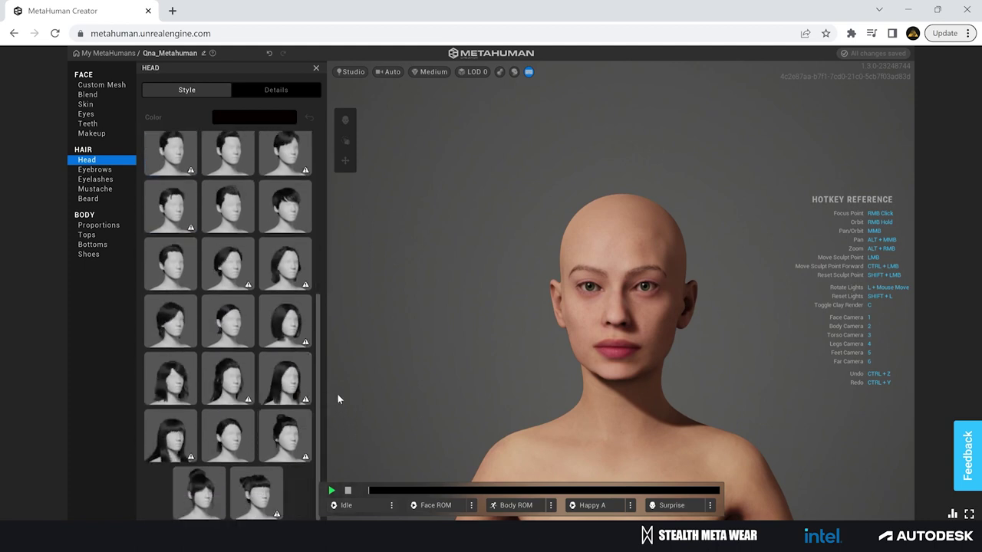
pyautogui.click(290, 381)
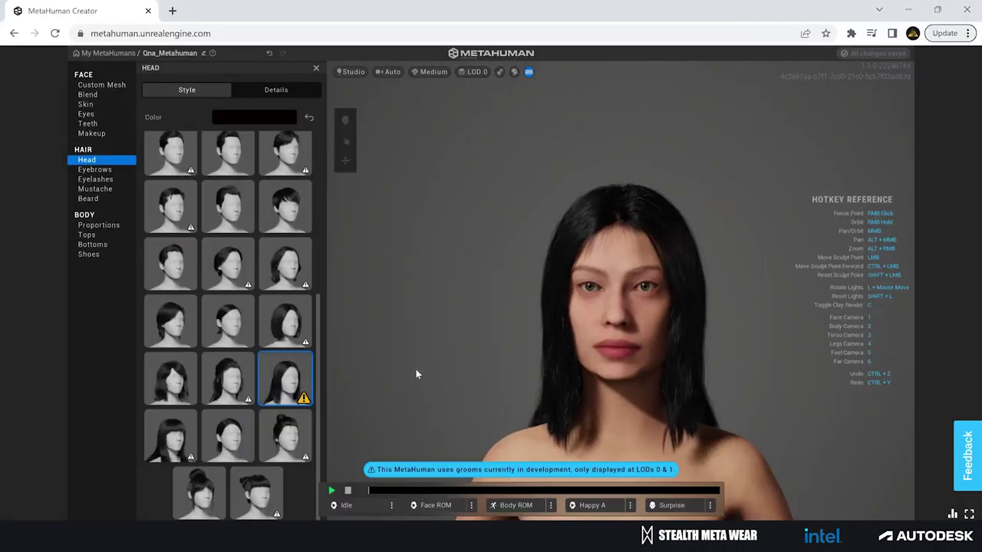
# Step: Try the short slicked-back hairstyle and the high bun with loose strands on the head
pyautogui.click(234, 331)
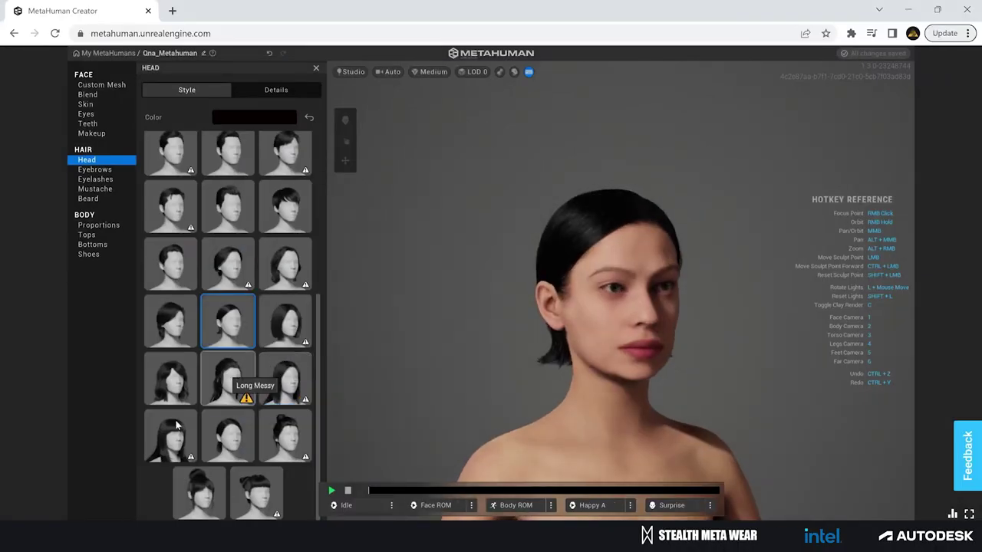
pyautogui.click(199, 493)
pyautogui.click(285, 434)
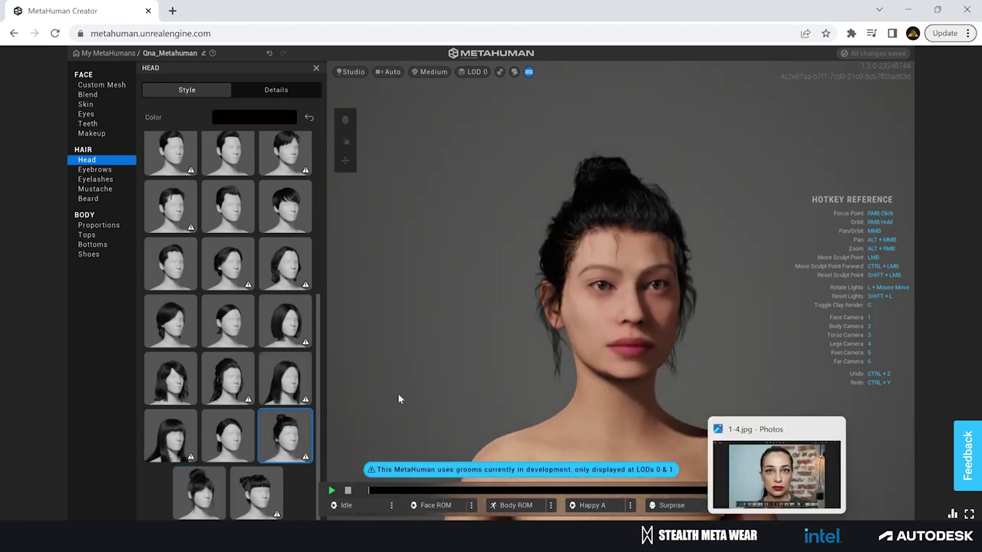
# Step: Try the long half-up hairstyle and the Long Straight hairstyle on the MetaHuman's head
pyautogui.scroll(5, 259, 390)
pyautogui.scroll(-5, 263, 362)
pyautogui.click(230, 434)
pyautogui.click(231, 377)
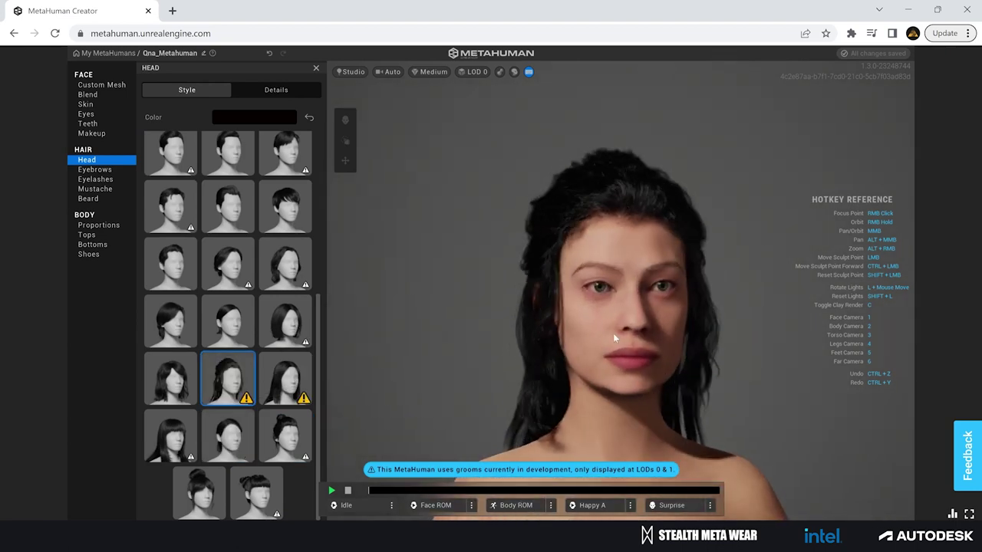
pyautogui.click(165, 380)
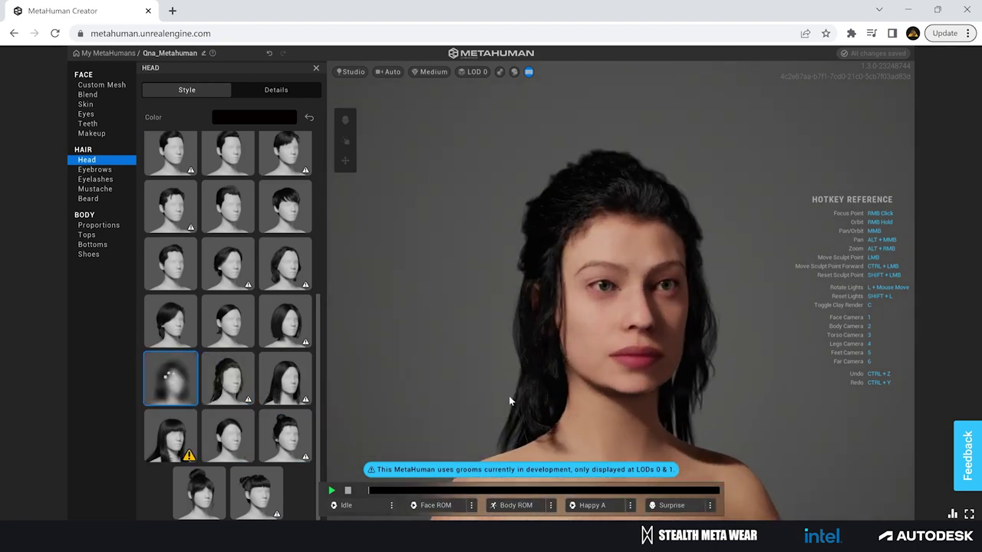
pyautogui.click(295, 399)
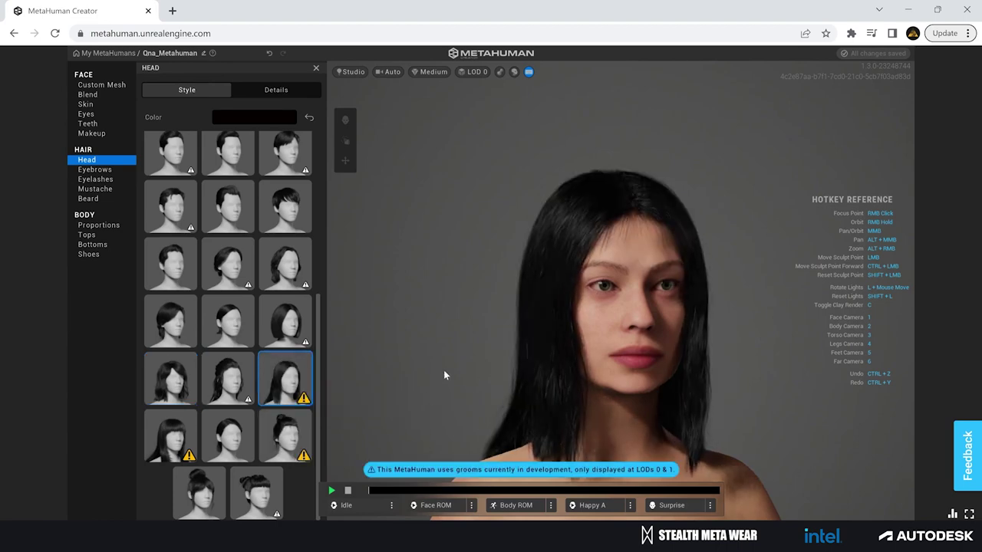
pyautogui.moveTo(444, 370); pyautogui.dragTo(418, 377)
pyautogui.scroll(-3, 564, 376)
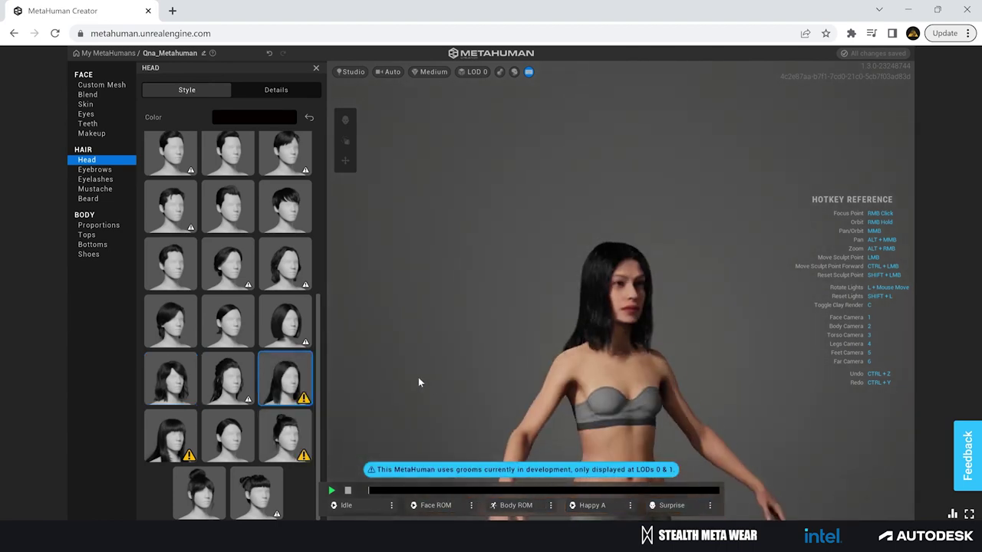
pyautogui.scroll(3, 623, 287)
# Step: Compare the hair with reference photo 1-4.jpg and apply the high bun with loose strands
pyautogui.hotkey('alt', 'Tab')
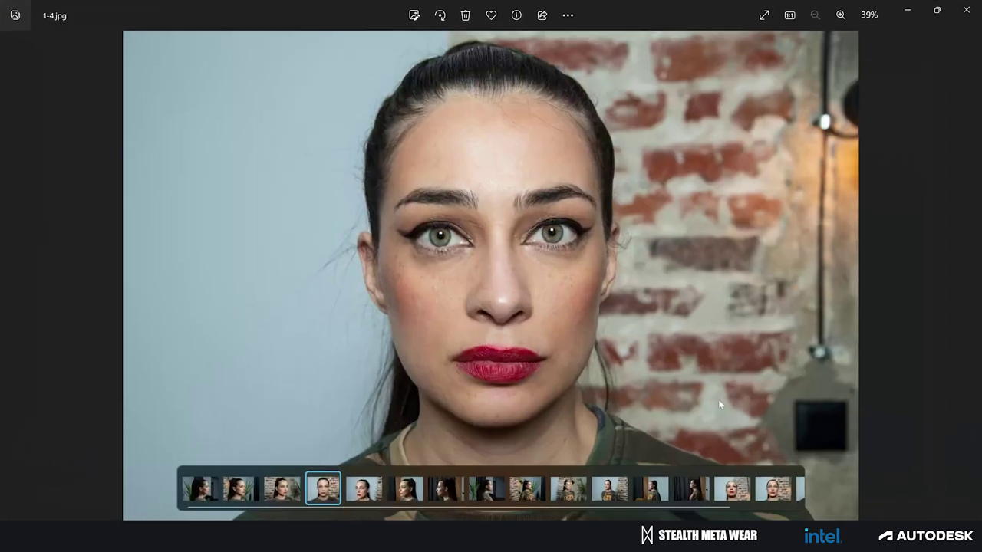
pyautogui.moveTo(776, 536)
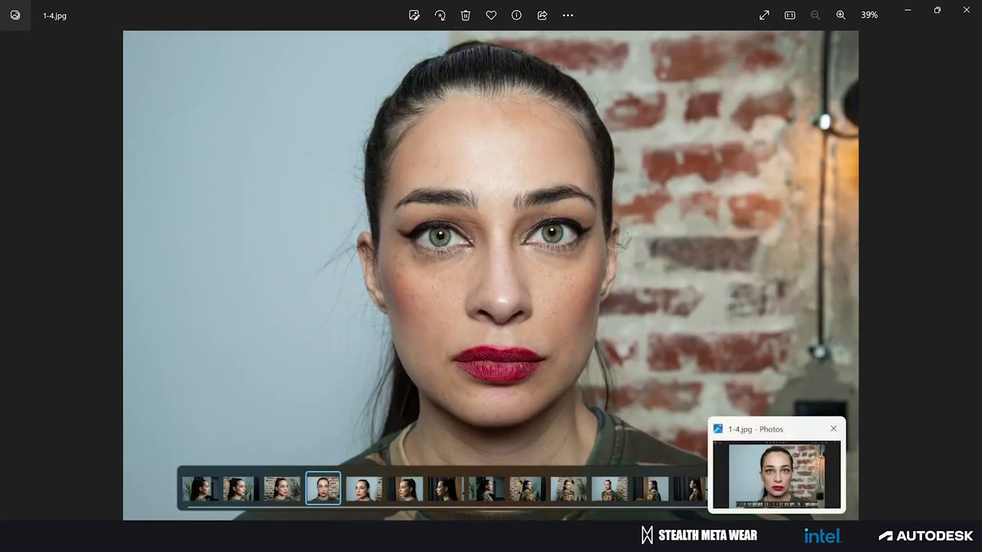
pyautogui.hotkey('alt', 'Tab')
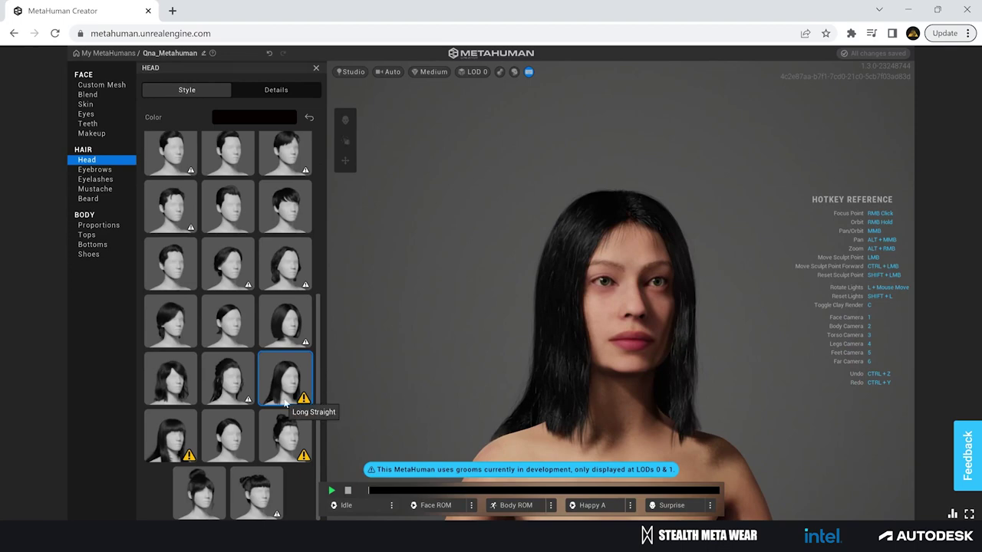
pyautogui.click(284, 436)
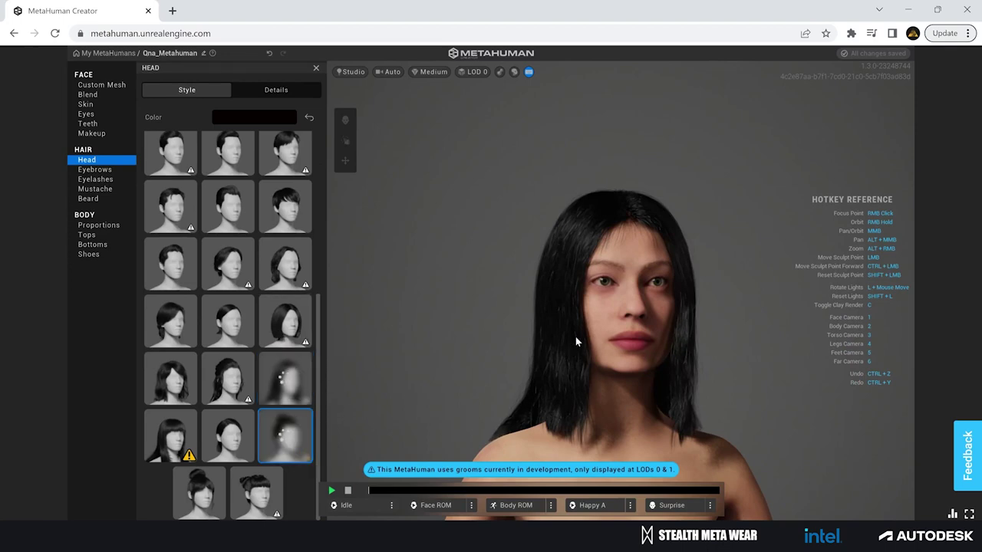
pyautogui.moveTo(575, 338)
pyautogui.mouseDown()
pyautogui.moveTo(850, 339)
pyautogui.moveTo(579, 346)
pyautogui.mouseUp()
pyautogui.scroll(3, 618, 304)
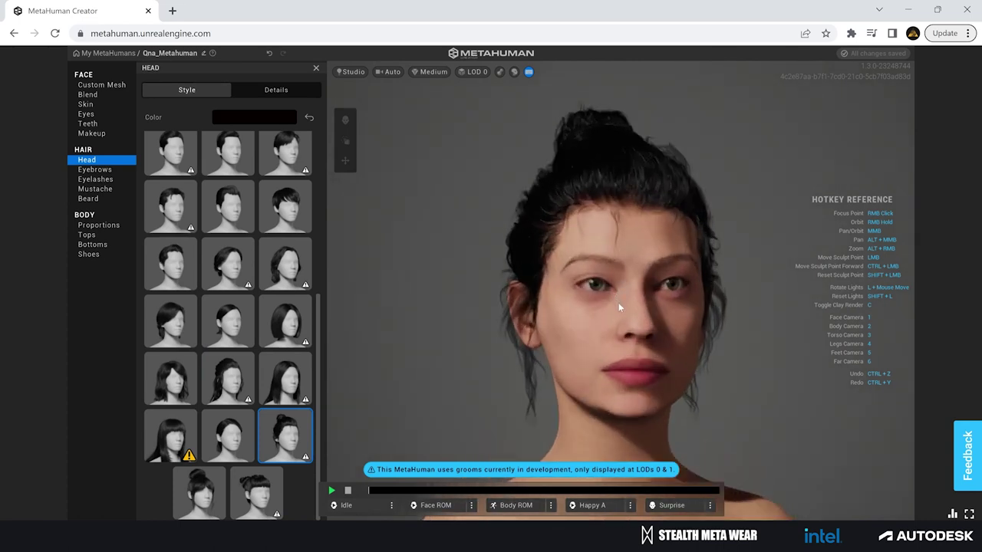
# Step: Try a fuller, darker eyebrow style on the MetaHuman, and return to the thin arched eyebrows
pyautogui.click(106, 172)
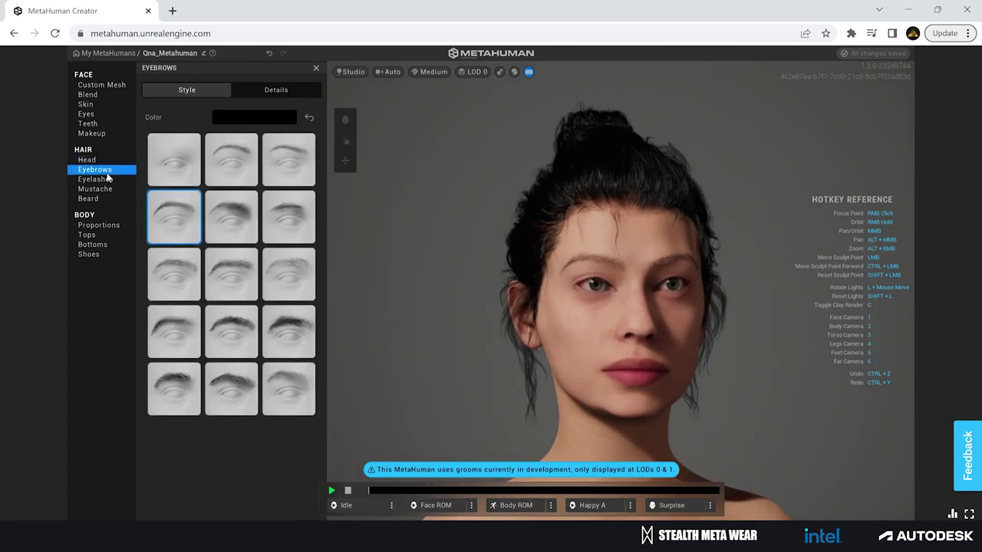
pyautogui.click(229, 329)
pyautogui.click(189, 337)
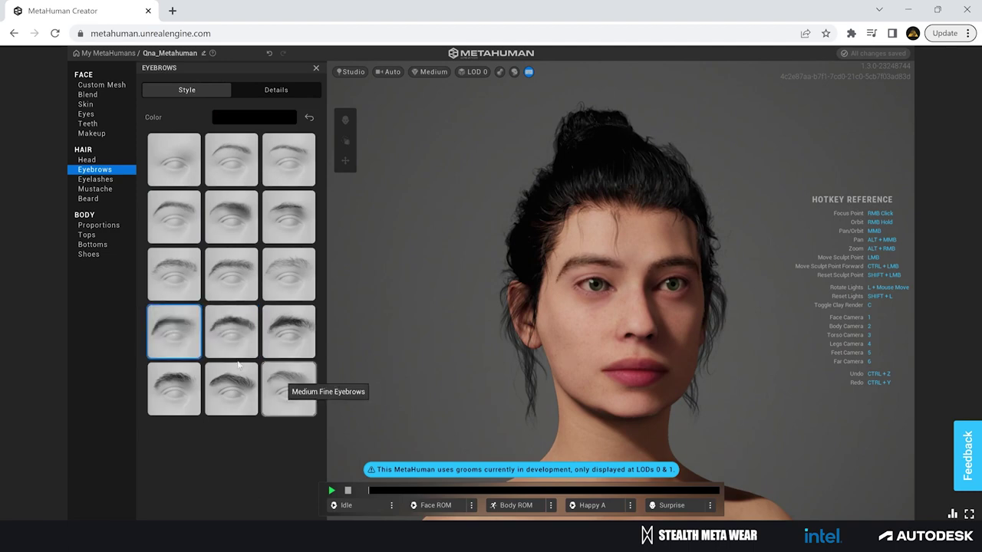
pyautogui.click(181, 224)
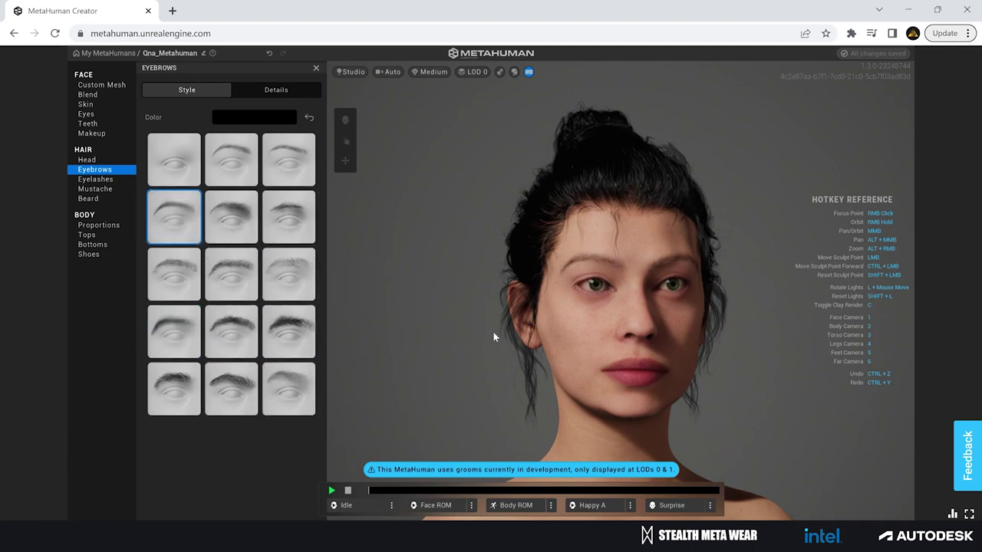
pyautogui.scroll(-2, 493, 332)
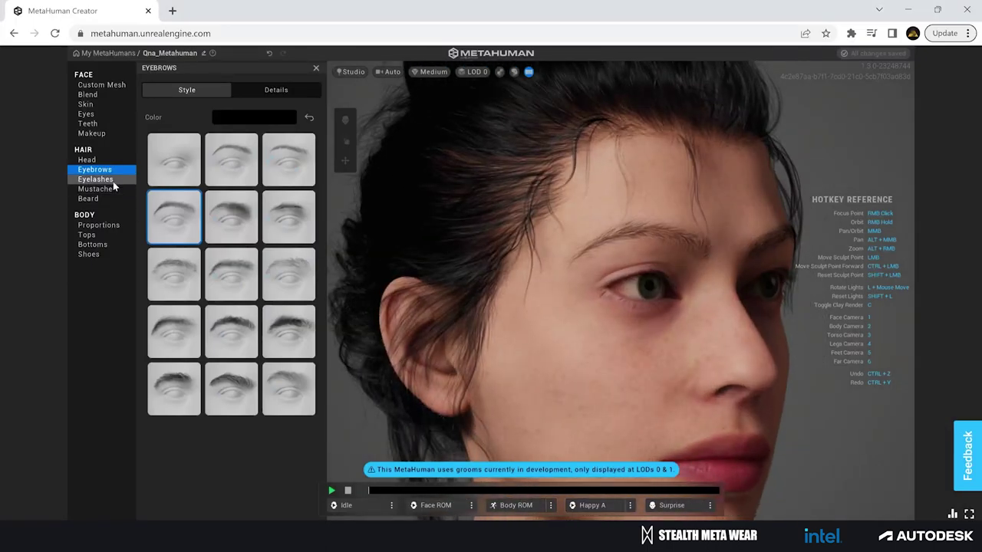
# Step: Apply the dense, long eyelash style to the MetaHuman's eyes
pyautogui.click(114, 184)
pyautogui.click(290, 219)
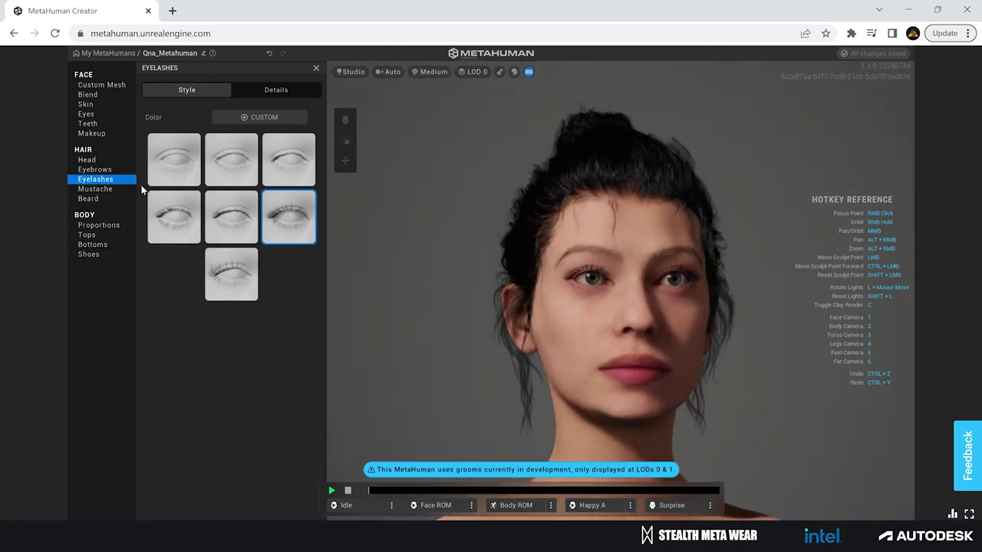
pyautogui.scroll(2, 428, 265)
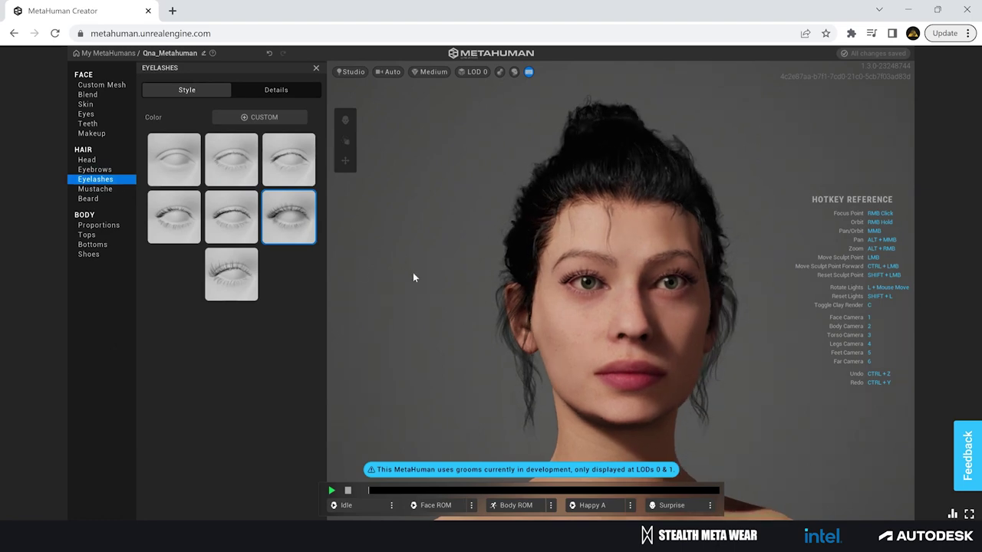
# Step: Apply the black winged eyeliner style as eye makeup with roughness 0.50 and transparency 0.63
pyautogui.click(91, 133)
pyautogui.click(209, 90)
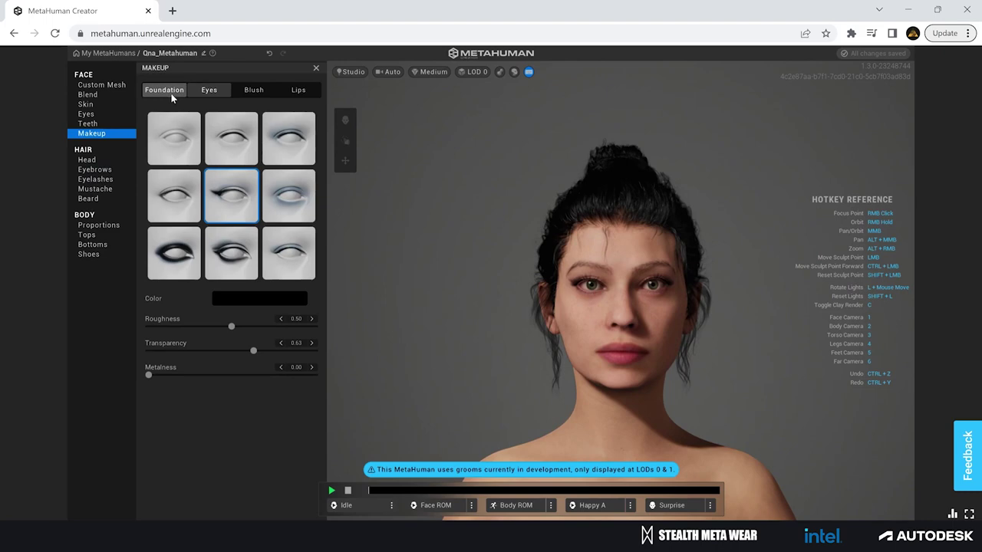
pyautogui.click(168, 92)
# Step: Enable editing of the custom face mesh with the Unlock only option
pyautogui.click(107, 95)
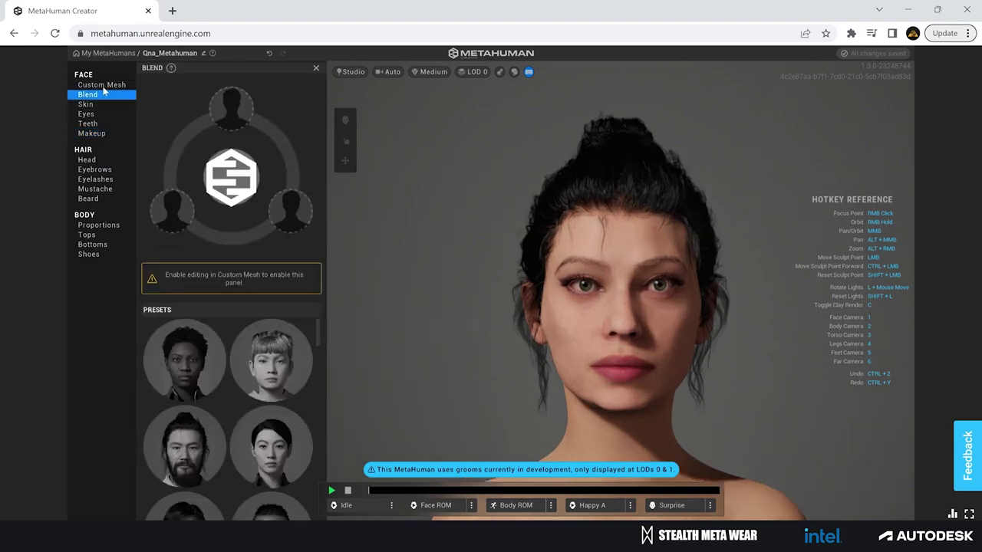
pyautogui.click(101, 85)
pyautogui.click(238, 325)
pyautogui.click(561, 314)
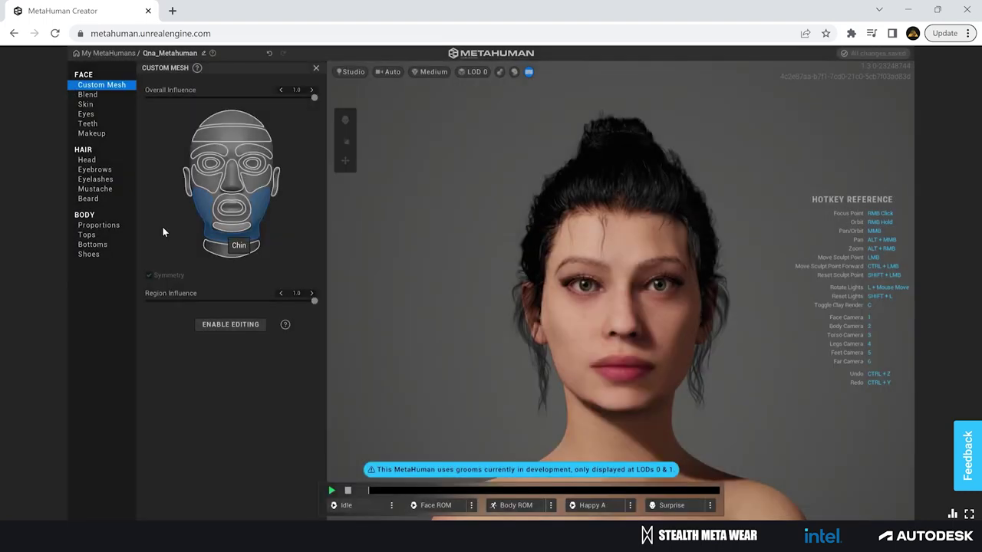
pyautogui.click(230, 324)
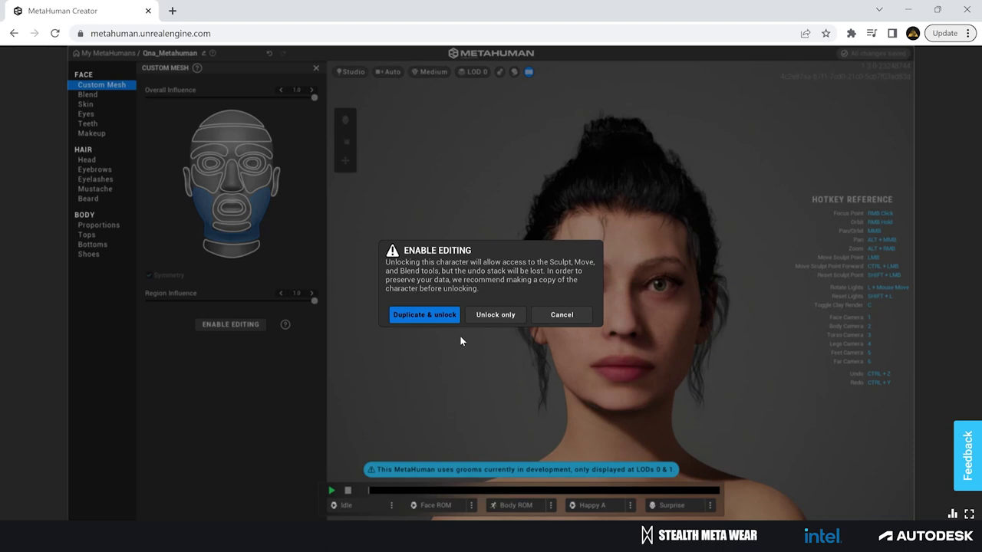
pyautogui.click(510, 318)
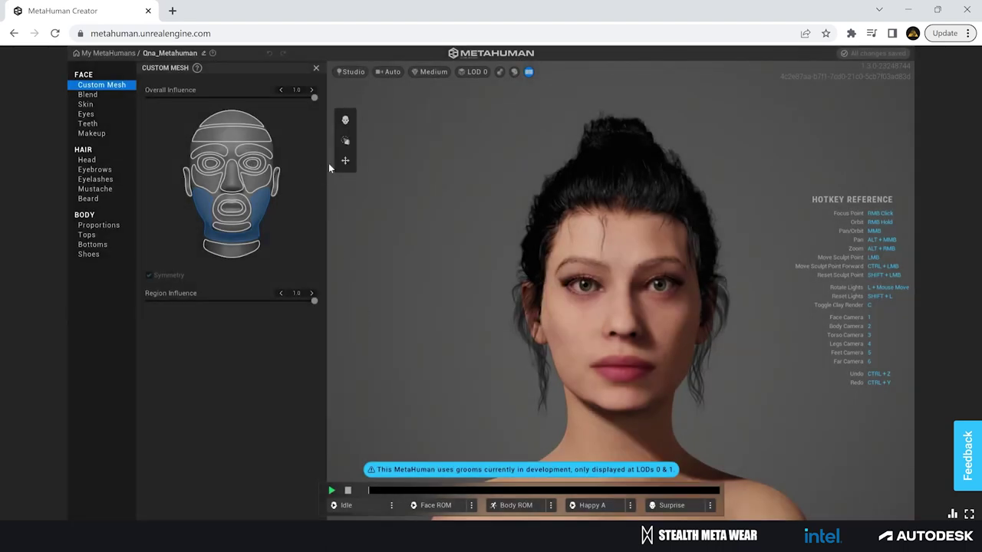
# Step: Activate the Sculpt tool with symmetry and slightly adjust the side of the face beside the ear
pyautogui.click(345, 141)
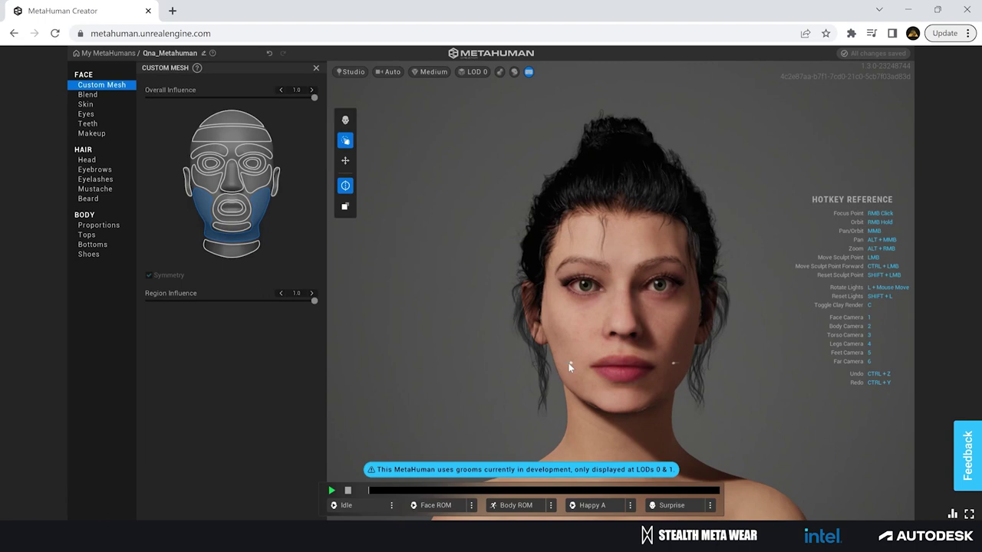
pyautogui.moveTo(777, 535)
pyautogui.scroll(4, 543, 331)
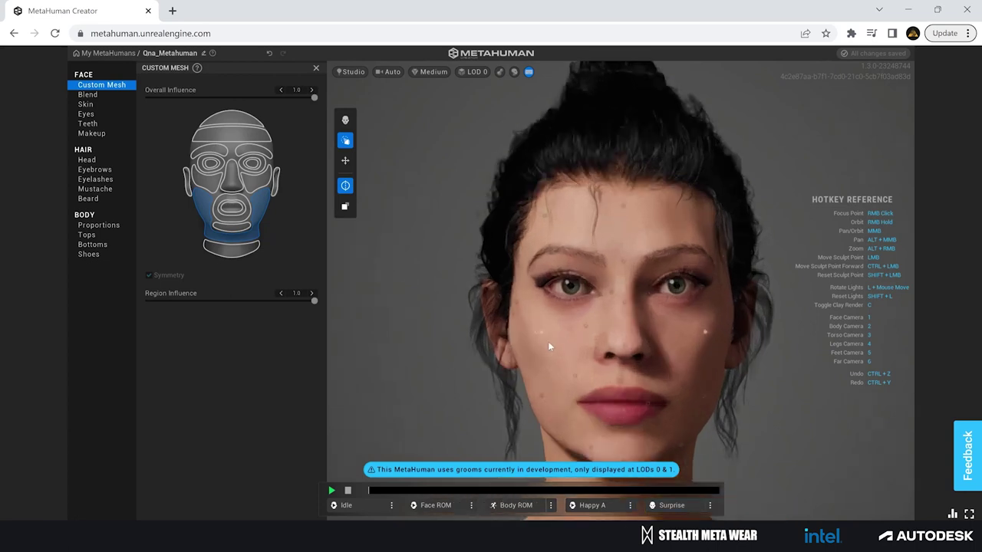
pyautogui.moveTo(548, 341); pyautogui.dragTo(593, 336)
pyautogui.moveTo(501, 296); pyautogui.dragTo(508, 299)
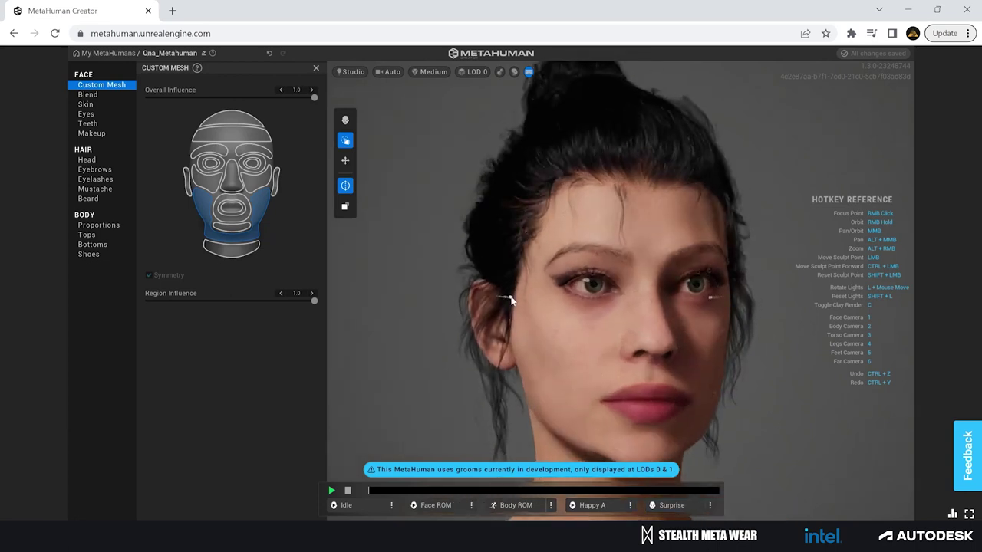
# Step: Compare the MetaHuman's face from the front with reference photo 1-4.jpg
pyautogui.scroll(-4, 495, 352)
pyautogui.moveTo(512, 360); pyautogui.dragTo(575, 348)
pyautogui.scroll(2, 575, 347)
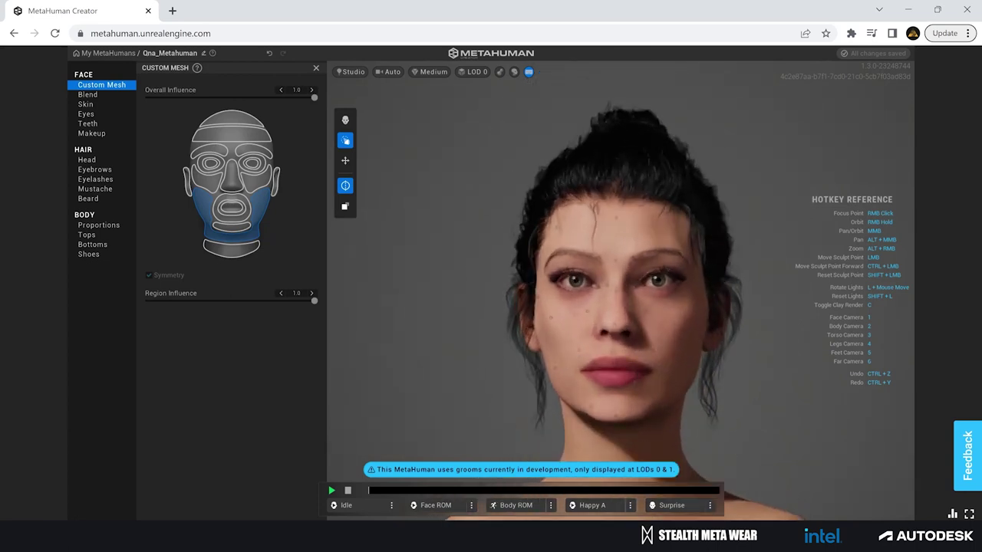
pyautogui.click(774, 537)
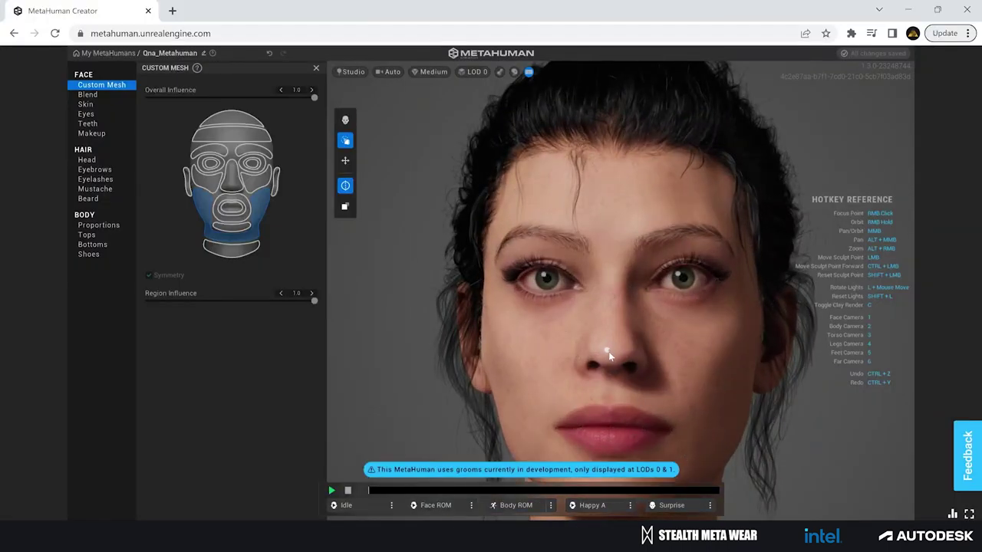
pyautogui.scroll(-3, 614, 356)
pyautogui.click(769, 537)
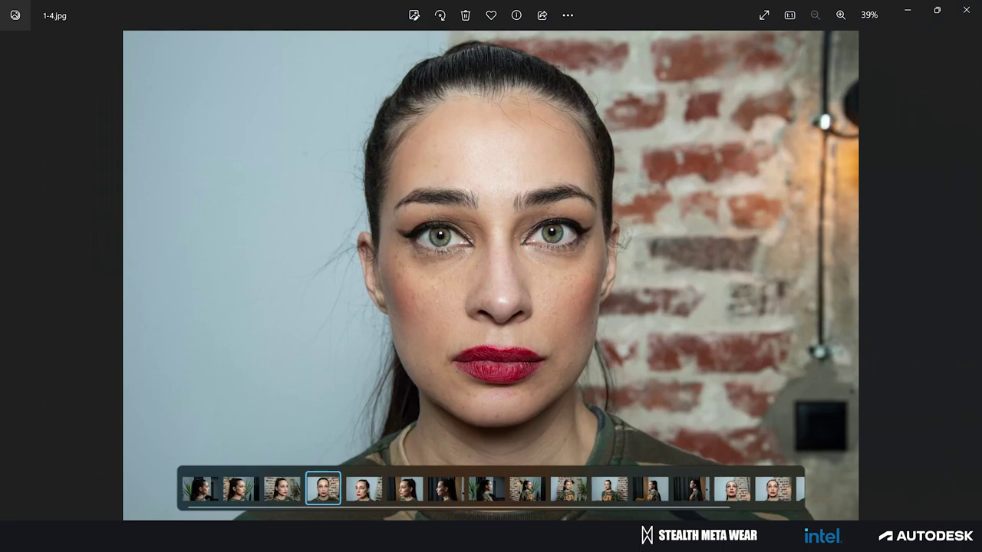
pyautogui.click(770, 537)
pyautogui.scroll(1, 616, 379)
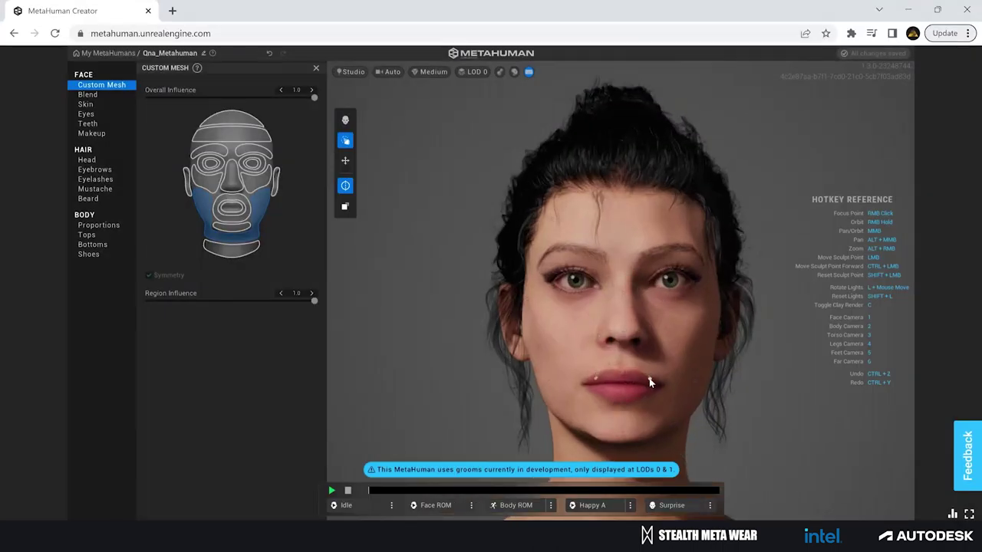
pyautogui.hotkey('alt', 'Tab')
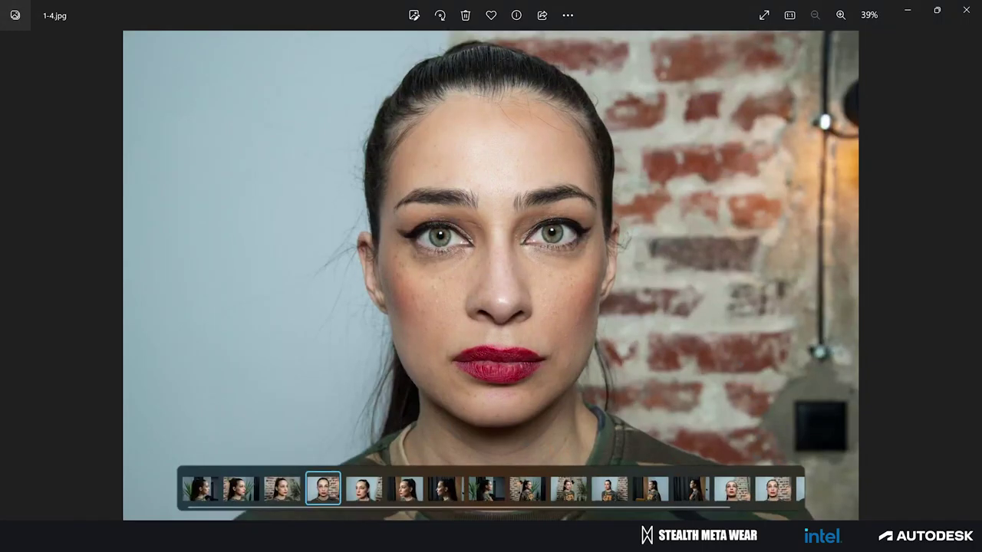
pyautogui.hotkey('alt', 'Tab')
pyautogui.scroll(-3, 624, 192)
pyautogui.moveTo(625, 230); pyautogui.dragTo(722, 345)
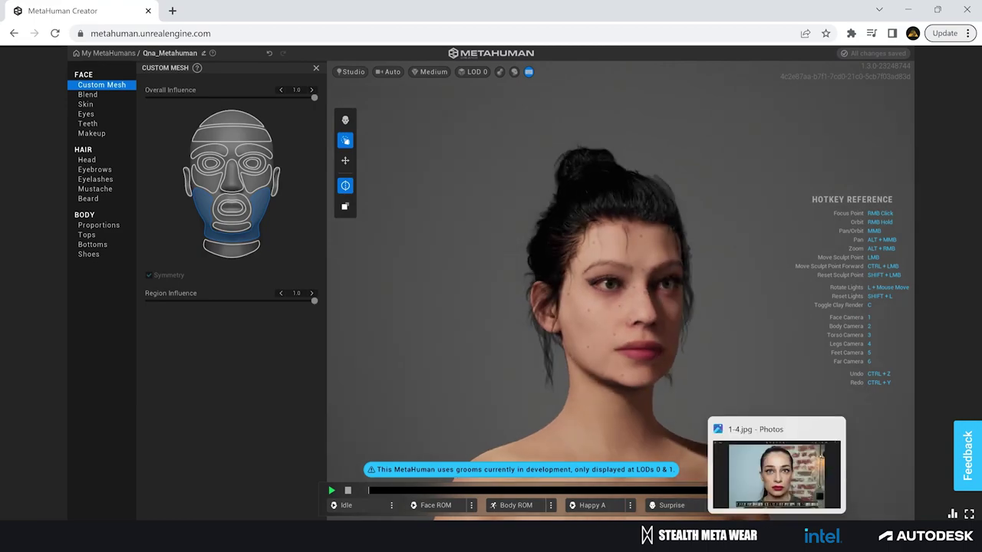
pyautogui.moveTo(691, 384); pyautogui.dragTo(840, 393)
# Step: Arrange the Photos window side by side with MetaHuman Creator and show side-profile photo 1-1.jpg
pyautogui.hotkey('alt', 'Tab')
pyautogui.press('super+Right')
pyautogui.click(88, 105)
pyautogui.moveTo(492, 209); pyautogui.dragTo(647, 291)
pyautogui.click(732, 488)
pyautogui.moveTo(577, 341); pyautogui.dragTo(592, 342)
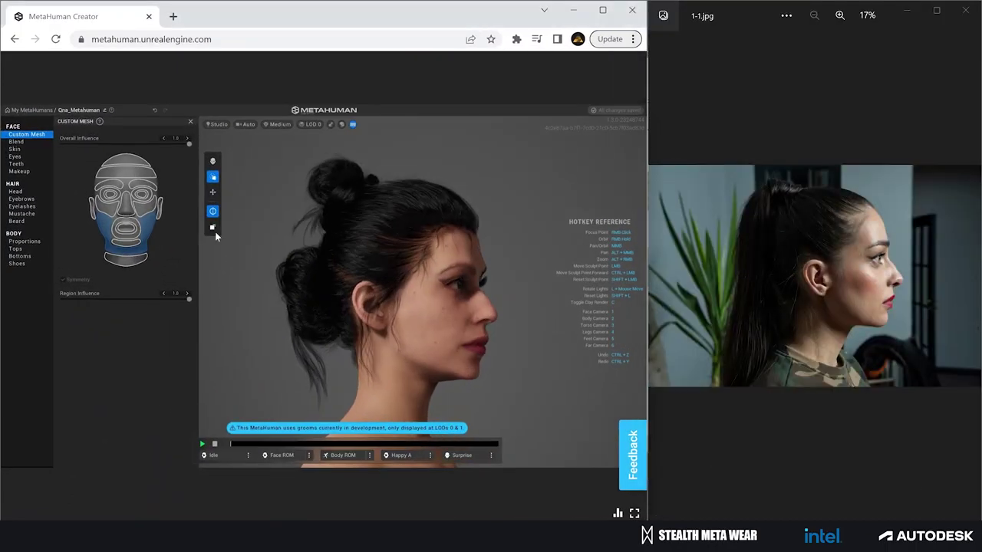
# Step: Compare the MetaHuman's side profile, from forehead to chin, with reference photo 1-1.jpg
pyautogui.moveTo(402, 254); pyautogui.dragTo(501, 374)
pyautogui.scroll(3, 485, 380)
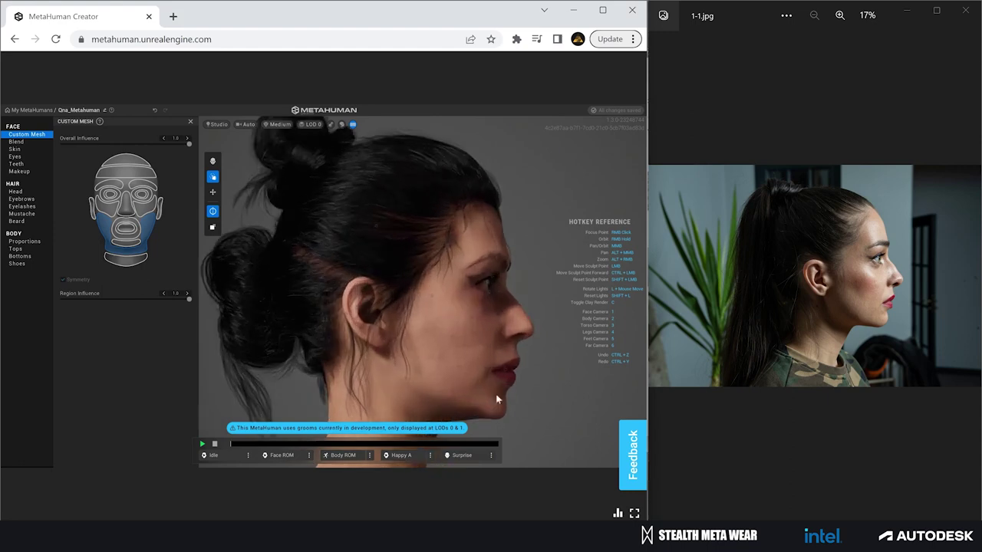
pyautogui.scroll(-2, 491, 395)
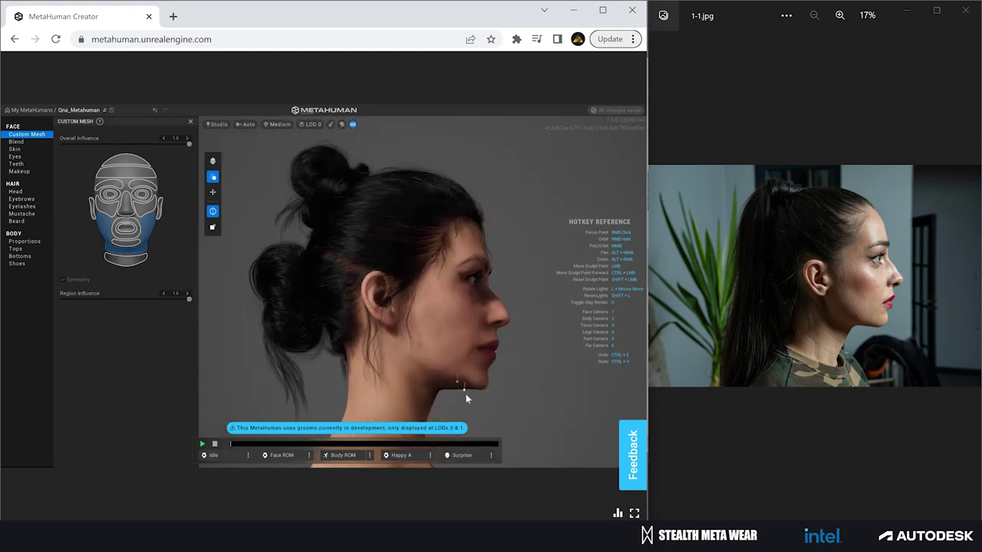
pyautogui.scroll(5, 559, 303)
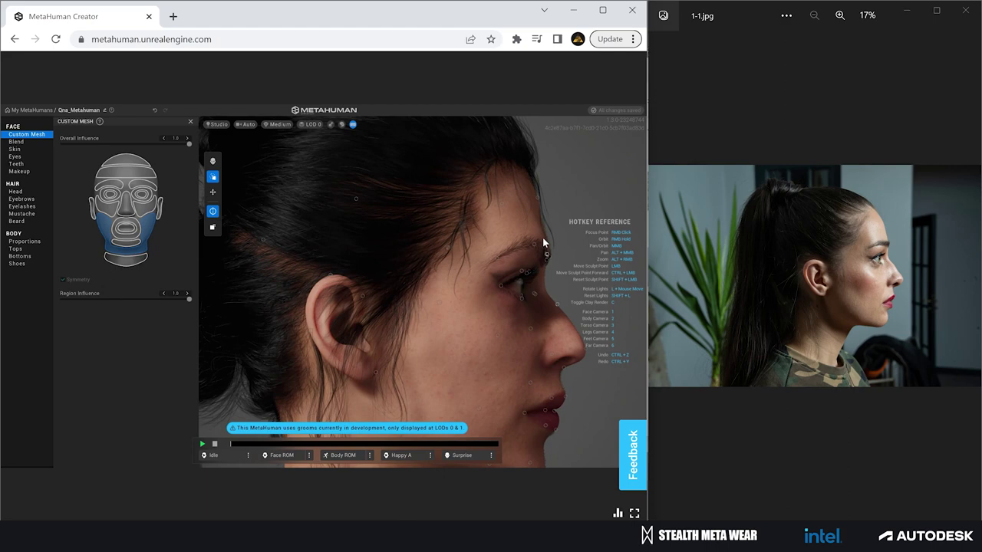
pyautogui.scroll(-2, 542, 237)
pyautogui.scroll(-5, 497, 337)
pyautogui.moveTo(482, 360); pyautogui.dragTo(265, 361)
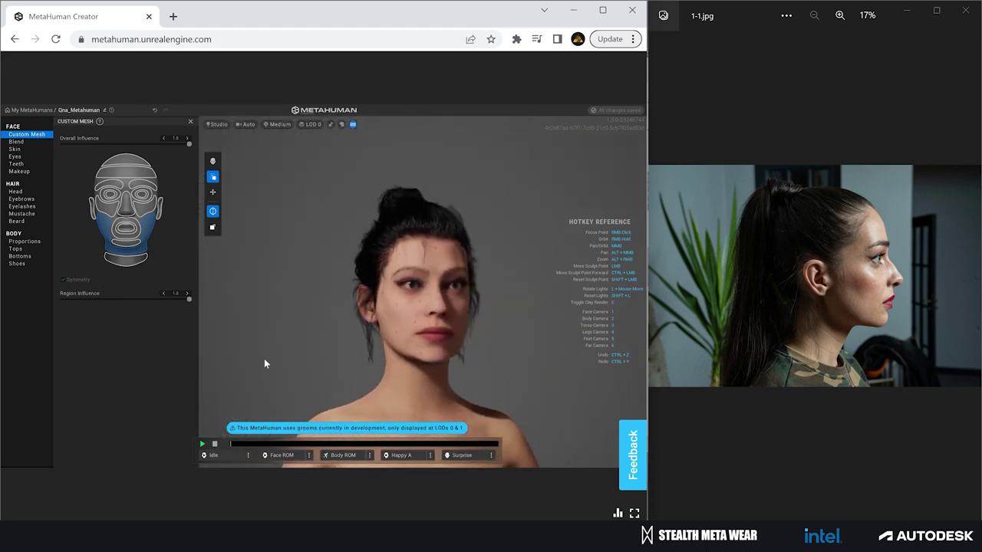
# Step: Open the MetaHuman's skin settings and adjust the base skin colour
pyautogui.click(17, 149)
pyautogui.click(151, 163)
pyautogui.click(149, 200)
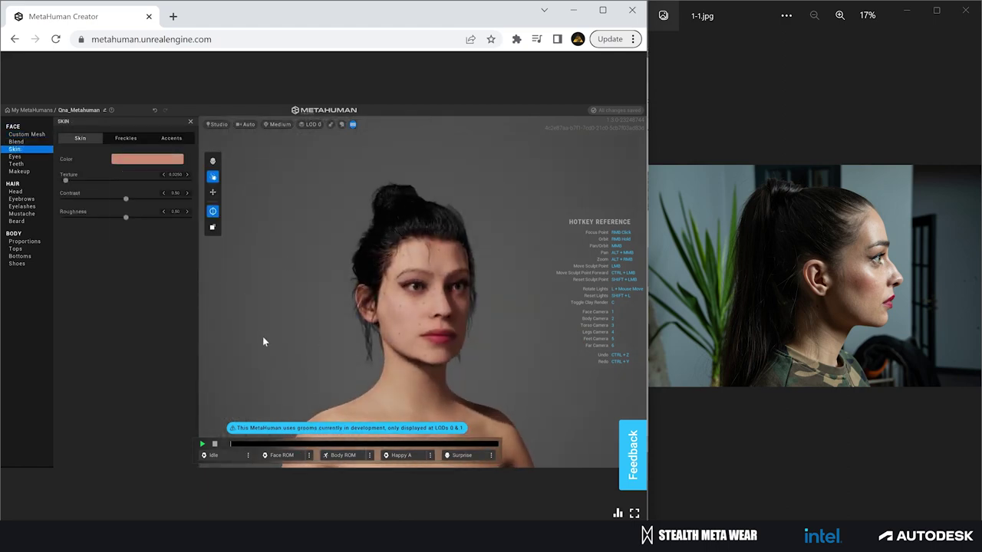
# Step: Bring up reference photo 1-2.jpg and set the redness of the MetaHuman's cheek skin accent to 0.43
pyautogui.moveTo(262, 336); pyautogui.dragTo(222, 336)
pyautogui.scroll(3, 883, 327)
pyautogui.click(883, 327)
pyautogui.press('Right')
pyautogui.scroll(2, 808, 317)
pyautogui.click(171, 138)
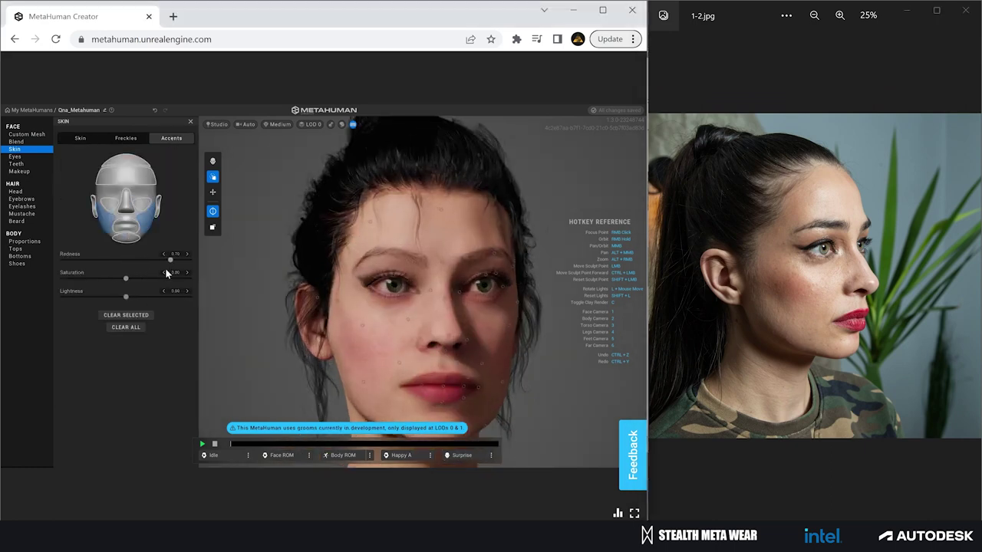
pyautogui.moveTo(148, 261)
pyautogui.mouseDown()
pyautogui.moveTo(121, 260)
pyautogui.moveTo(157, 261)
pyautogui.mouseUp()
pyautogui.scroll(-3, 422, 292)
pyautogui.click(146, 218)
pyautogui.moveTo(204, 312); pyautogui.dragTo(378, 399)
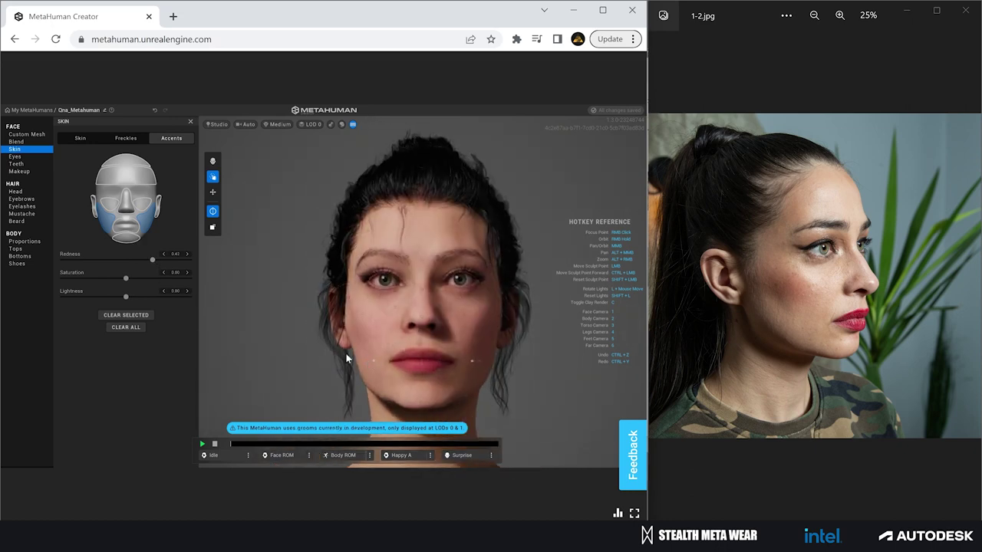
# Step: Compare the MetaHuman's skin tone from the front and three-quarter side with reference photos 1-4.jpg and 1-3.jpg
pyautogui.scroll(-3, 346, 358)
pyautogui.click(855, 488)
pyautogui.click(489, 336)
pyautogui.scroll(3, 489, 336)
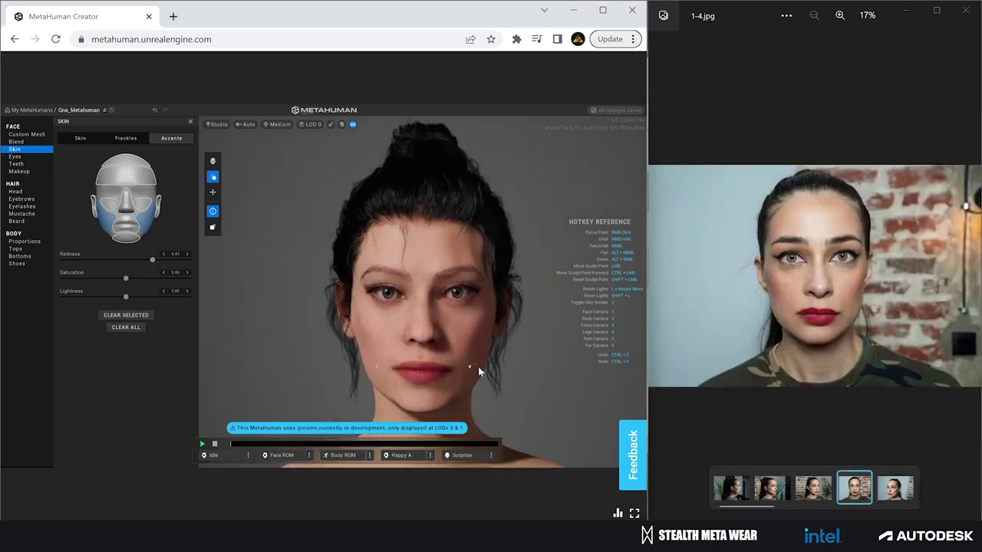
pyautogui.scroll(-3, 475, 364)
pyautogui.moveTo(475, 363); pyautogui.dragTo(507, 346)
pyautogui.click(879, 343)
pyautogui.press('Left')
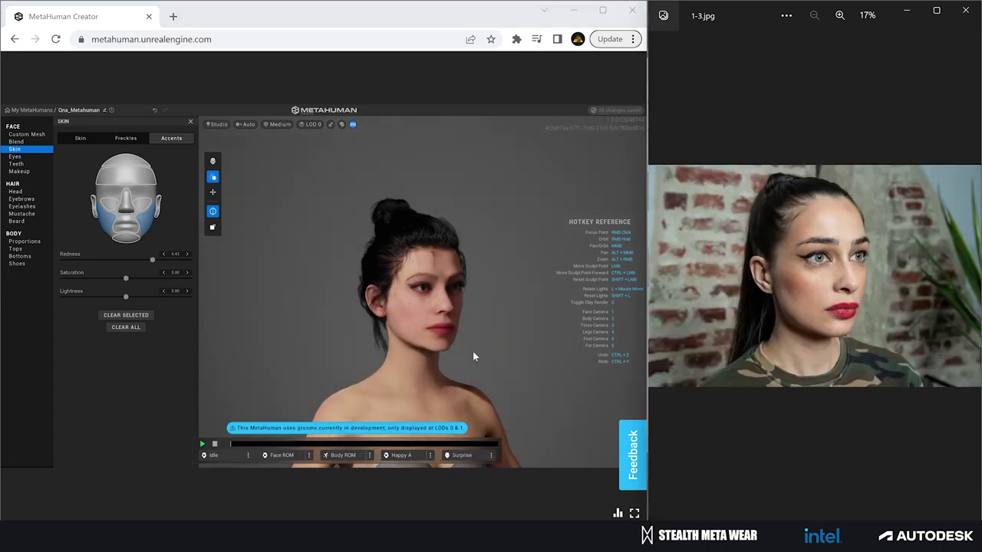
# Step: Apply the first lipstick style in the MetaHuman's lip makeup and set a custom bright red colour
pyautogui.click(18, 163)
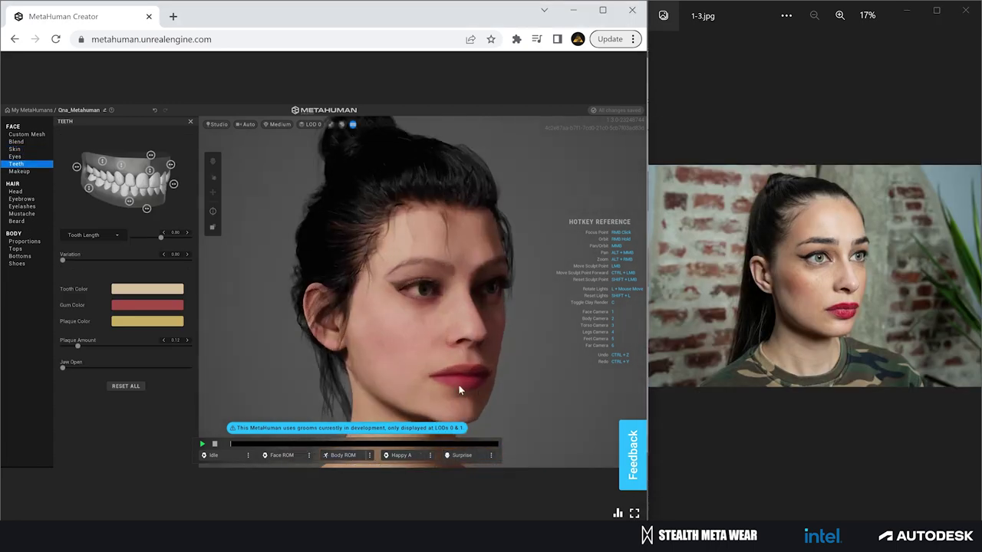
pyautogui.click(19, 171)
pyautogui.click(176, 138)
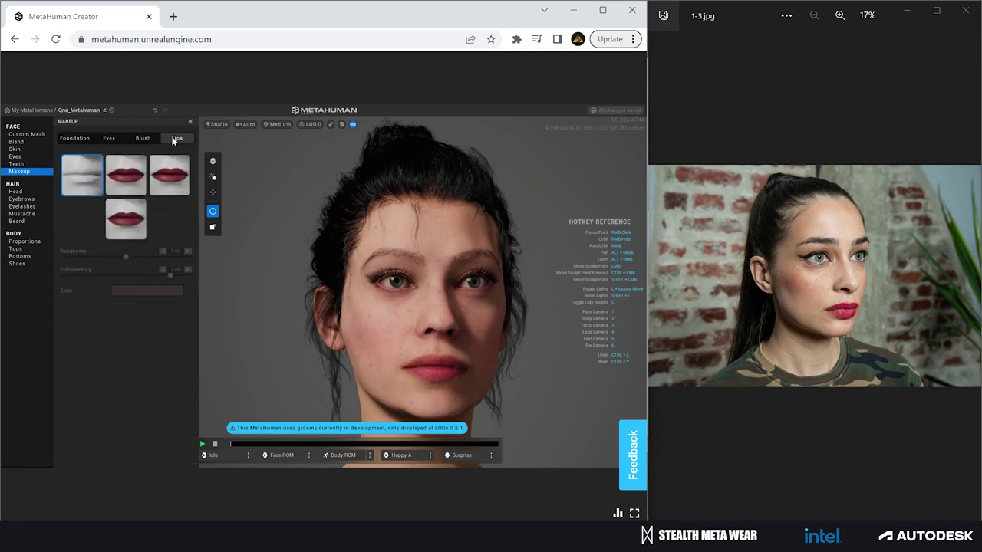
pyautogui.click(125, 181)
pyautogui.click(147, 290)
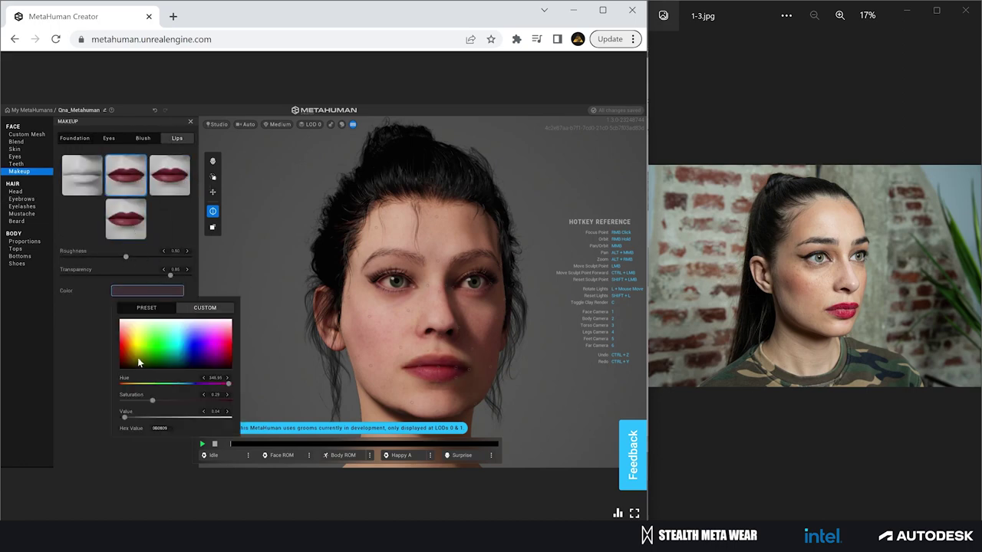
pyautogui.moveTo(138, 357); pyautogui.dragTo(113, 356)
pyautogui.click(304, 333)
# Step: Examine the red lipstick and facial features of the MetaHuman from both sides against reference photo 1-3.jpg
pyautogui.scroll(-3, 304, 334)
pyautogui.scroll(-3, 304, 331)
pyautogui.moveTo(304, 330); pyautogui.dragTo(327, 319)
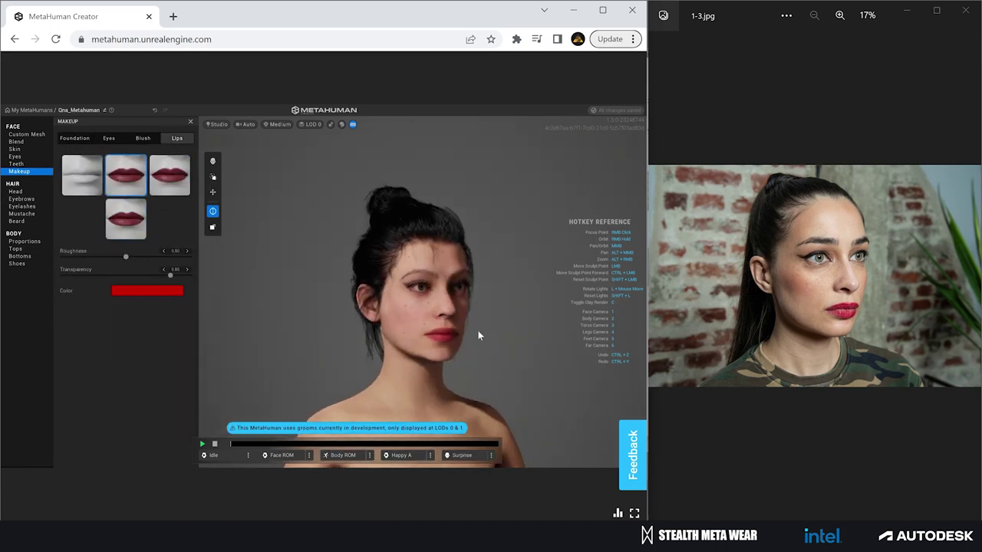
pyautogui.scroll(5, 434, 254)
pyautogui.moveTo(433, 254)
pyautogui.mouseDown()
pyautogui.moveTo(471, 221)
pyautogui.moveTo(314, 228)
pyautogui.moveTo(416, 231)
pyautogui.mouseUp()
pyautogui.click(212, 192)
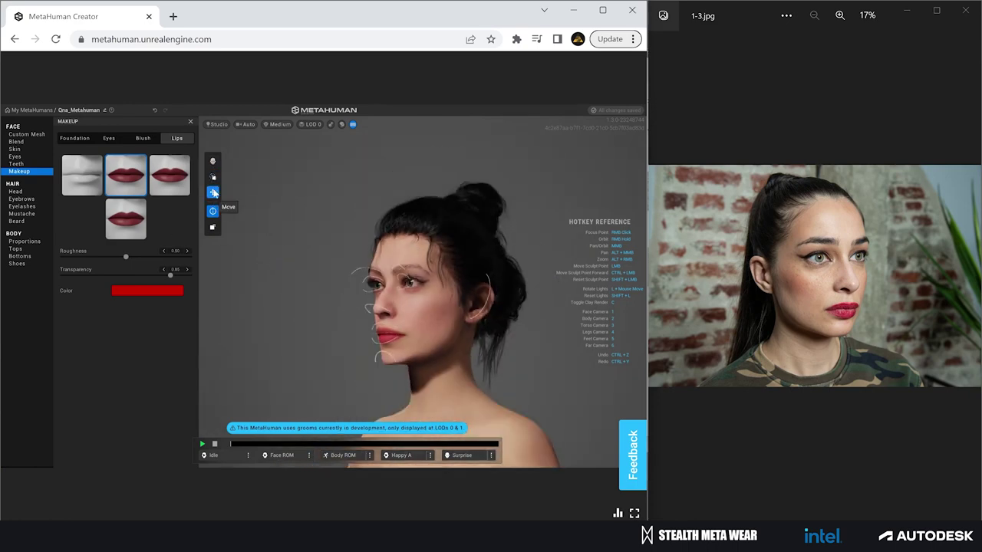
pyautogui.click(213, 191)
pyautogui.moveTo(230, 278); pyautogui.dragTo(495, 284)
# Step: Close the reference photo, maximise the MetaHuman Creator window and open the body proportions settings
pyautogui.click(966, 10)
pyautogui.click(603, 10)
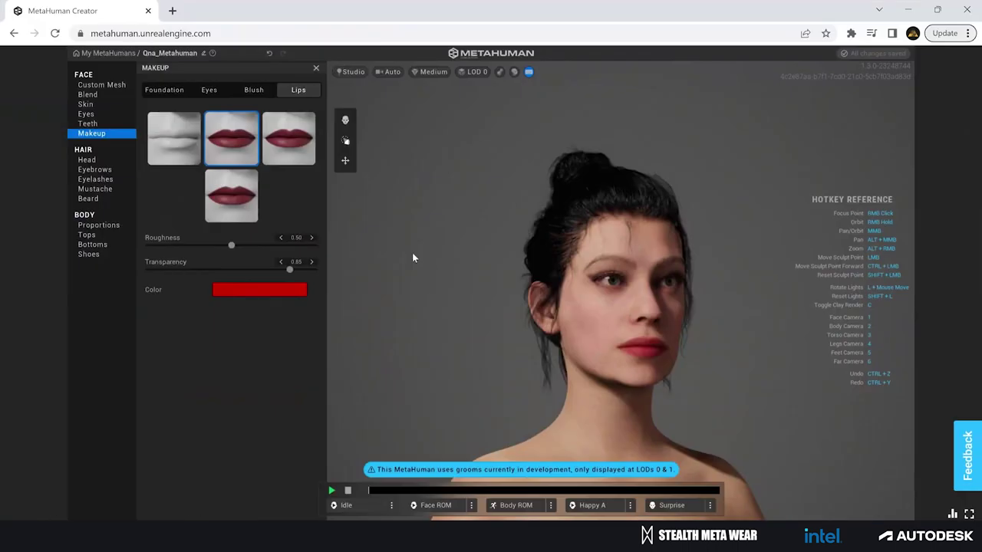
pyautogui.click(95, 189)
pyautogui.click(98, 225)
pyautogui.click(291, 89)
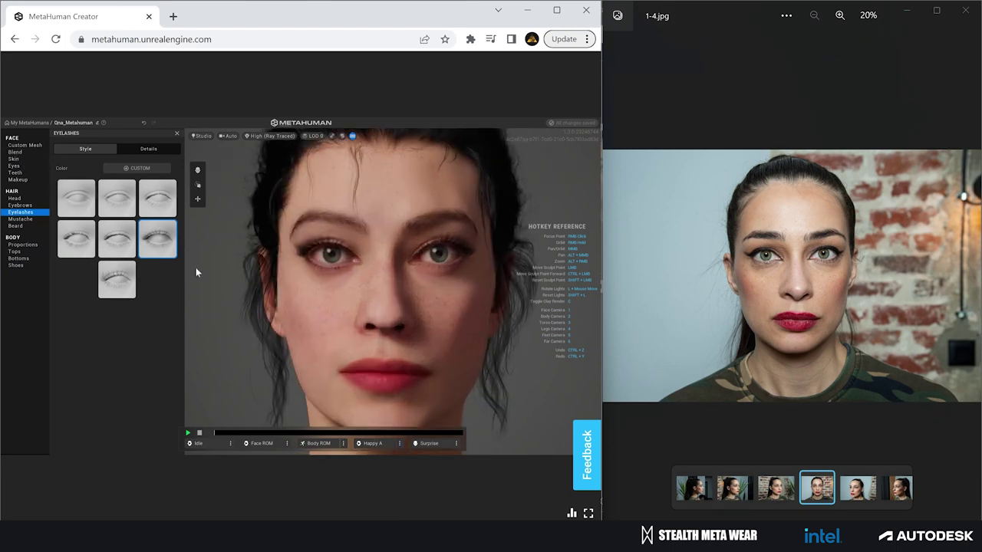
# Step: Compare the MetaHuman's eyes, lashes and lips from the front with enlarged reference photo 1-4.jpg
pyautogui.scroll(3, 659, 335)
pyautogui.scroll(-2, 476, 349)
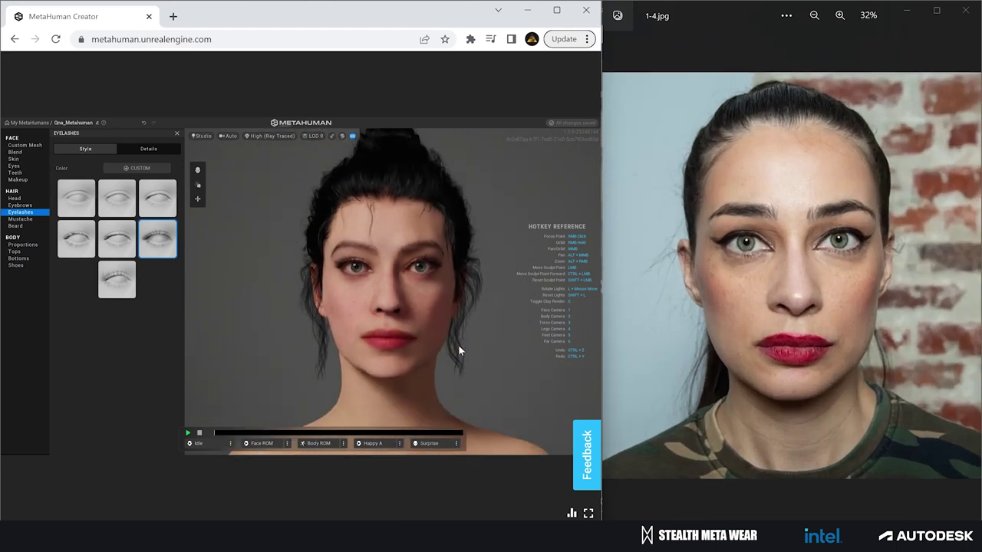
pyautogui.moveTo(288, 376); pyautogui.dragTo(433, 408)
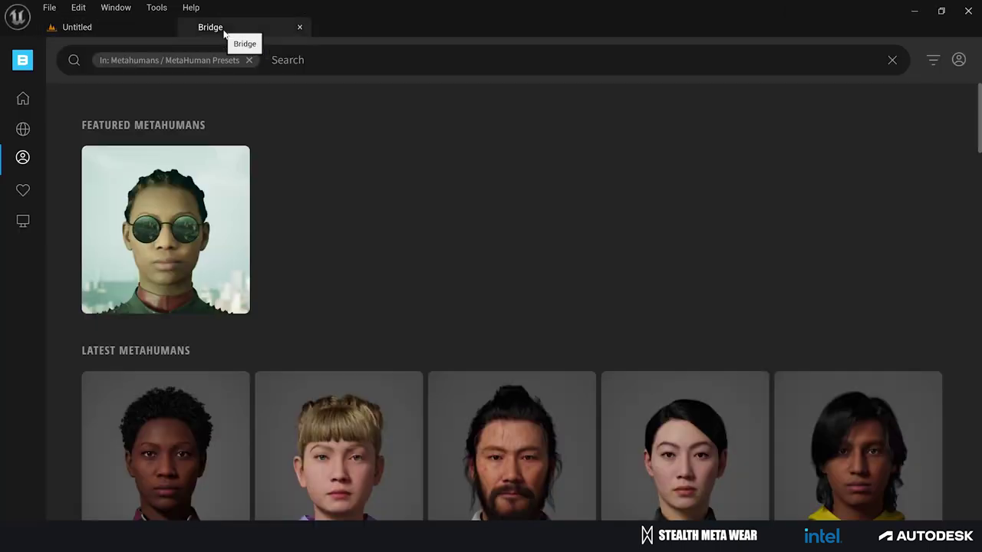
# Step: Switch to Bridge in Unreal Engine, browse My MetaHumans and select Qna_Metahuman
pyautogui.moveTo(23, 161)
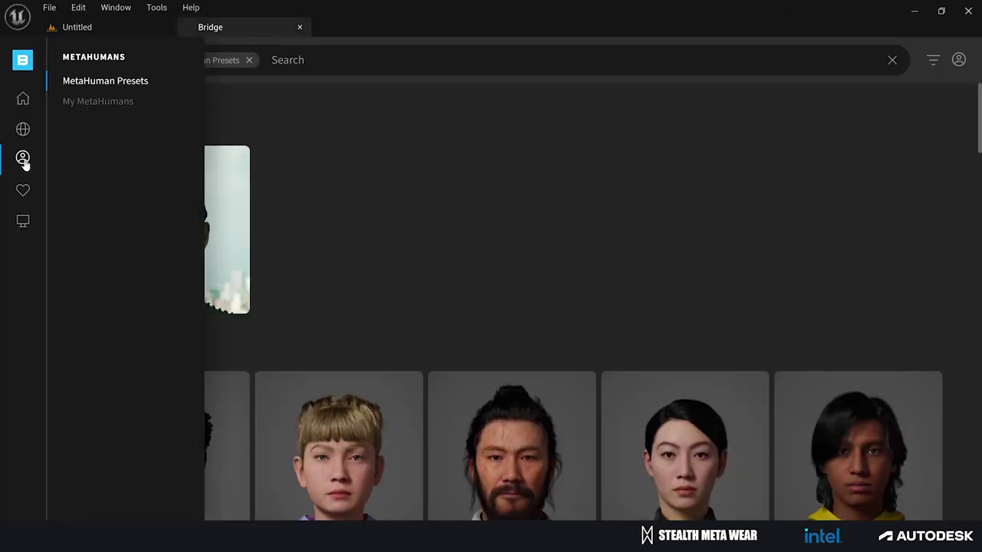
pyautogui.click(98, 104)
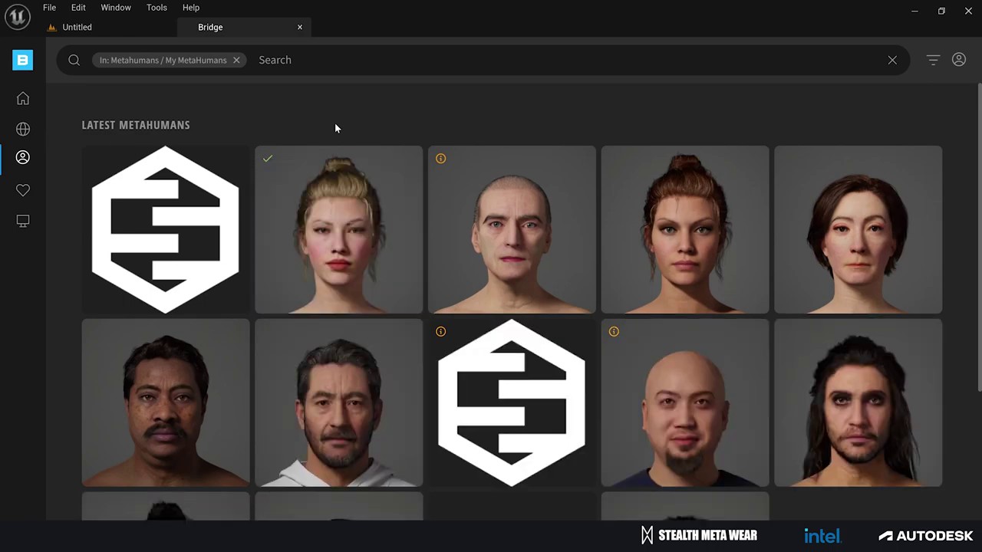
pyautogui.scroll(-3, 335, 128)
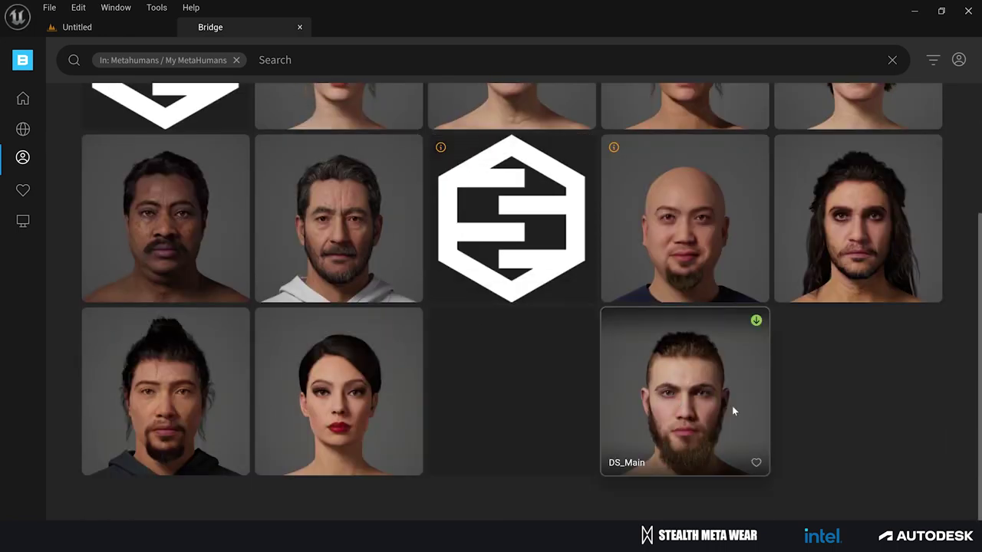
pyautogui.scroll(3, 306, 371)
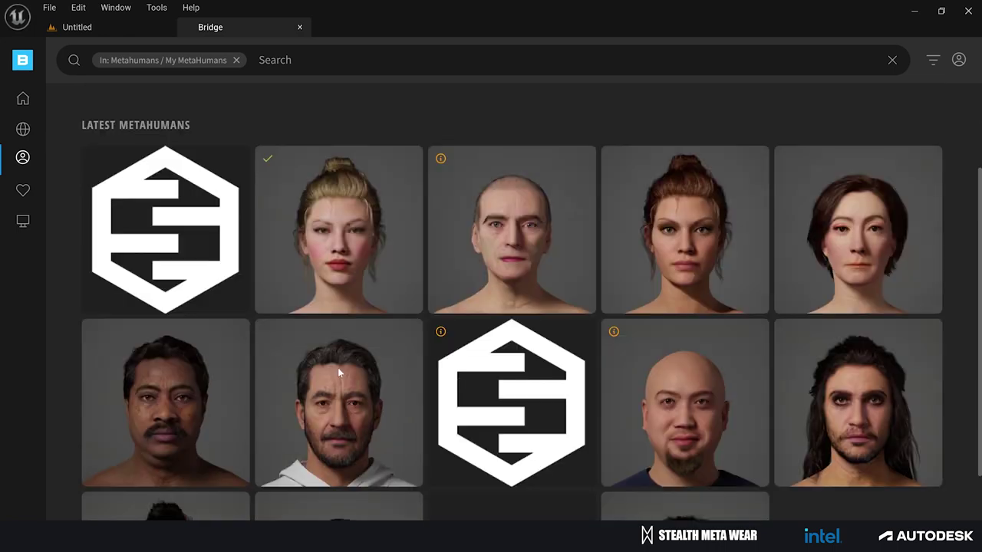
pyautogui.click(145, 214)
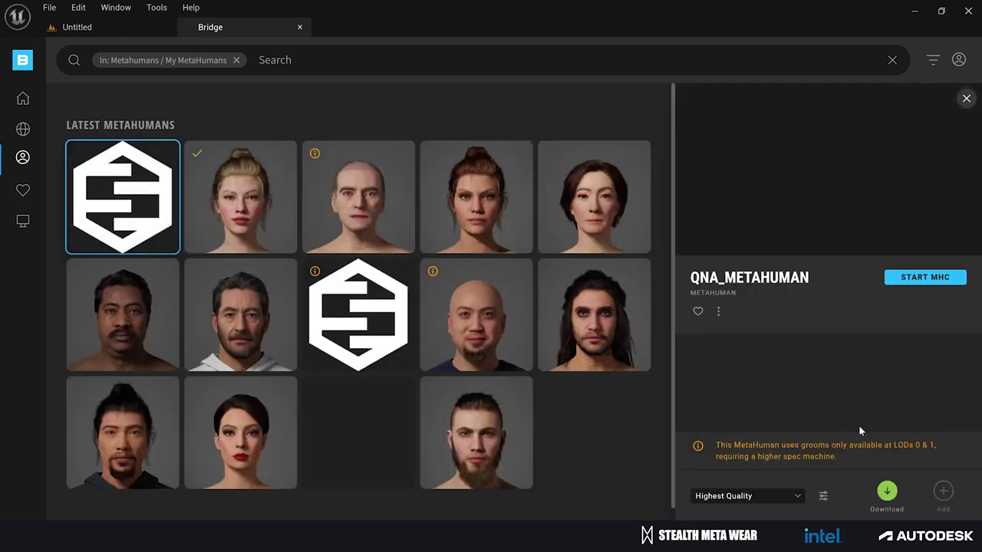
# Step: Download Qna_Metahuman with the quality set to Highest Quality
pyautogui.click(795, 499)
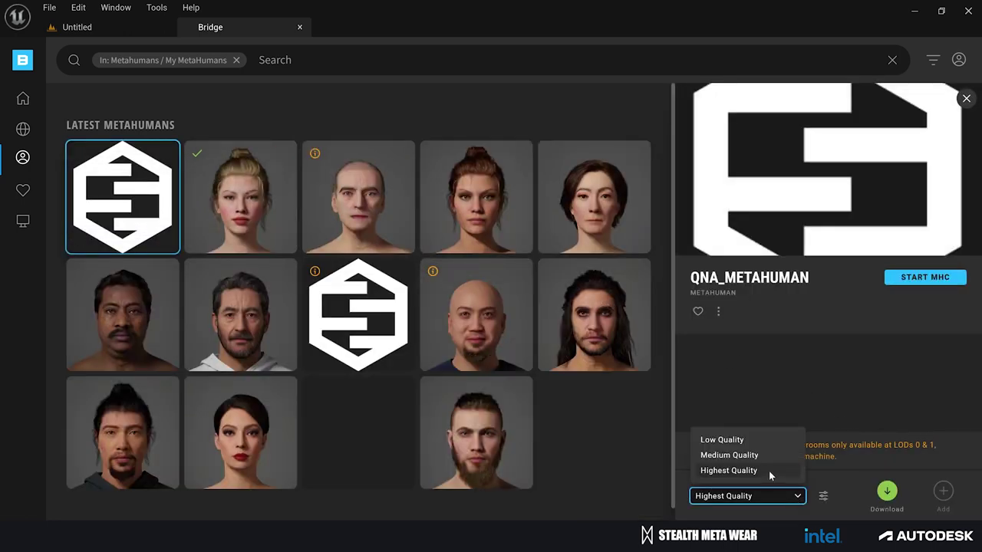
pyautogui.click(769, 471)
pyautogui.click(887, 492)
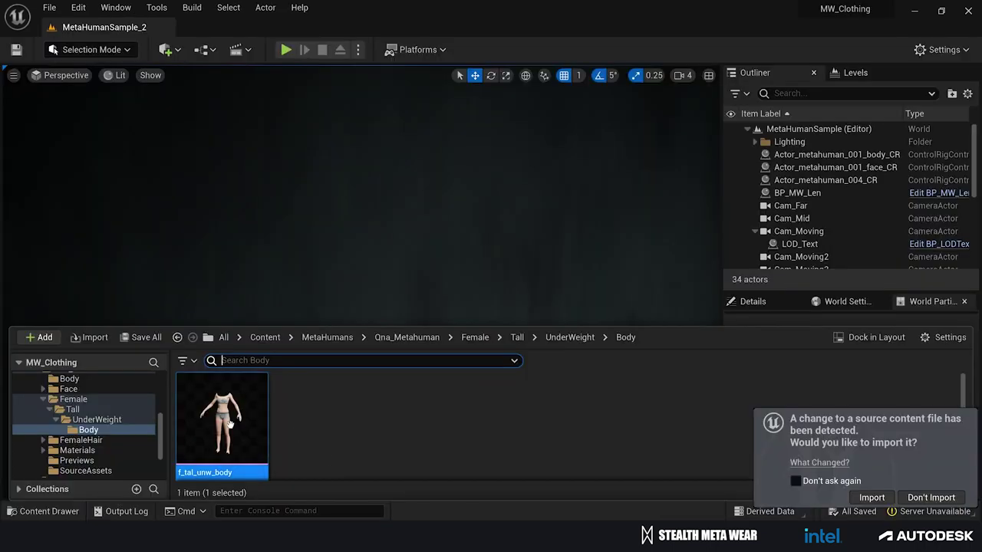
# Step: In the MW_Clothing project, open the asset actions for the f_tal_unw_body skeletal mesh
pyautogui.moveTo(228, 424)
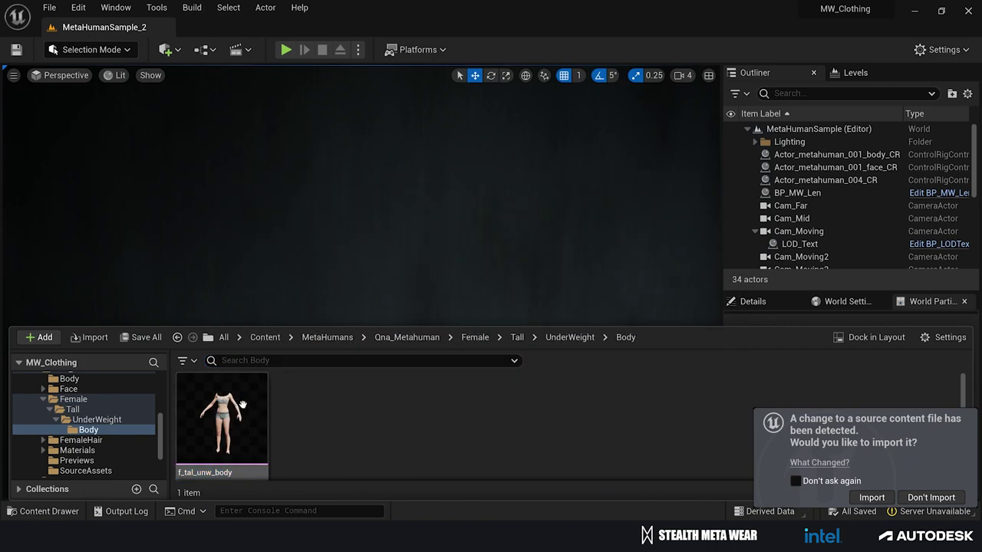
pyautogui.rightClick(221, 421)
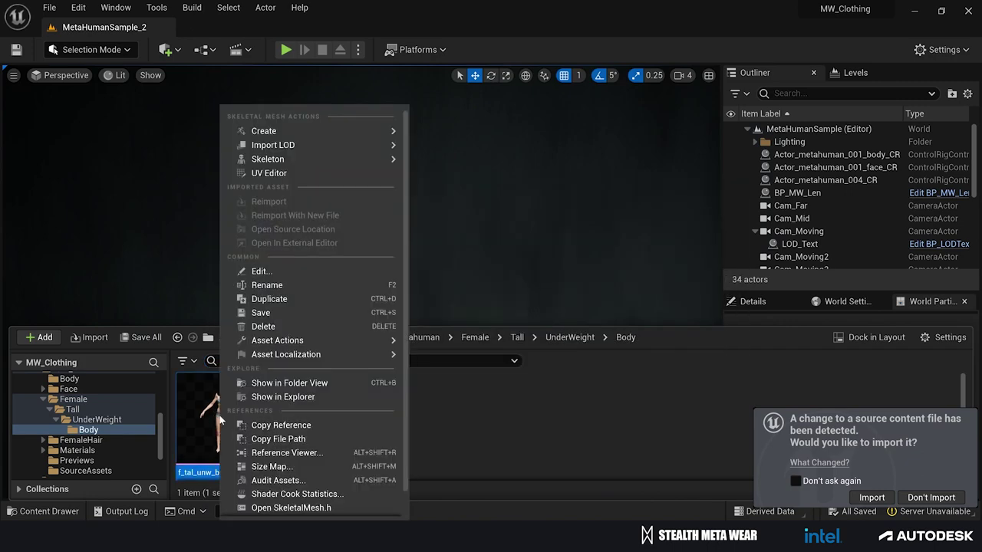
pyautogui.moveTo(321, 347)
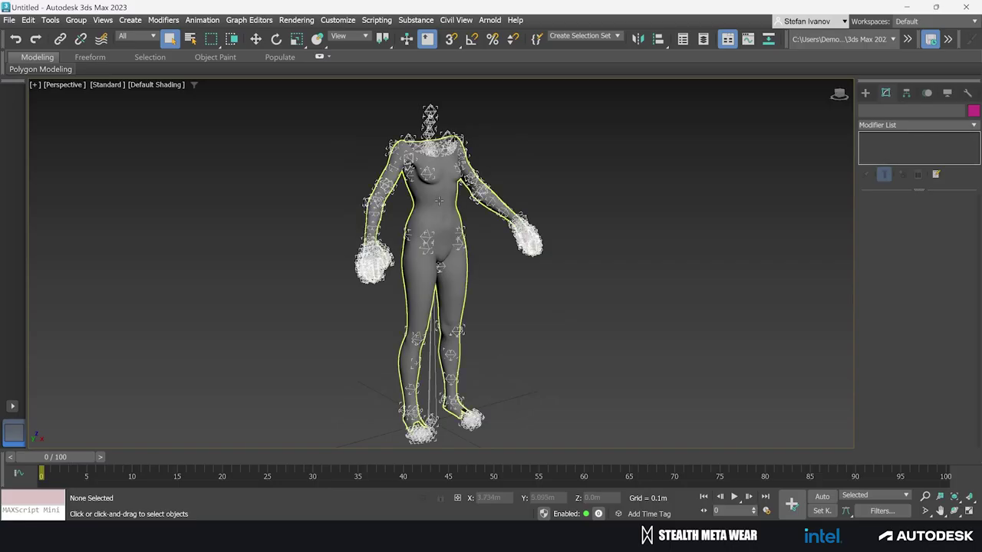
# Step: In 3ds Max, select and remove the polygons of both arms up to the shoulders on the f_tal_unw_body mesh
pyautogui.click(438, 200)
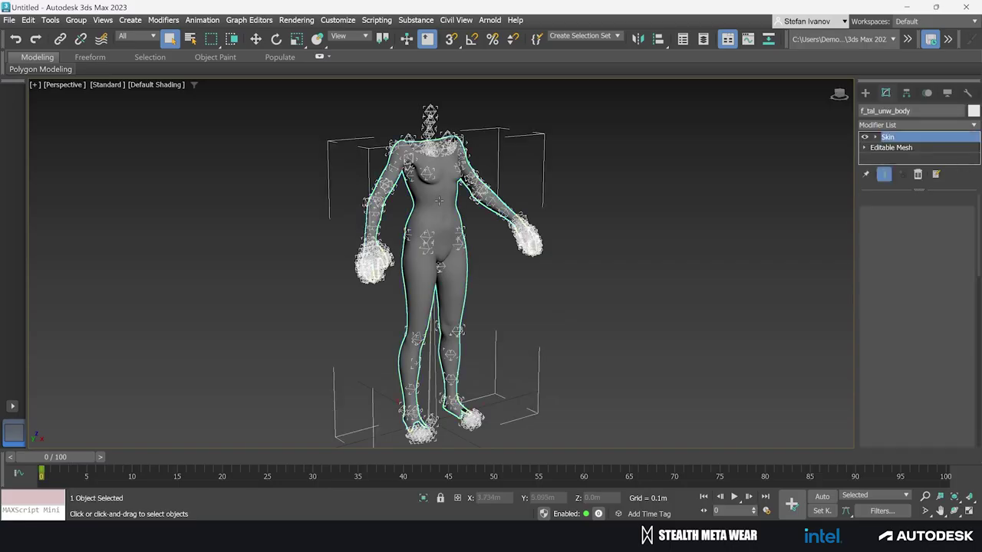
pyautogui.hotkey('ctrl', 'i')
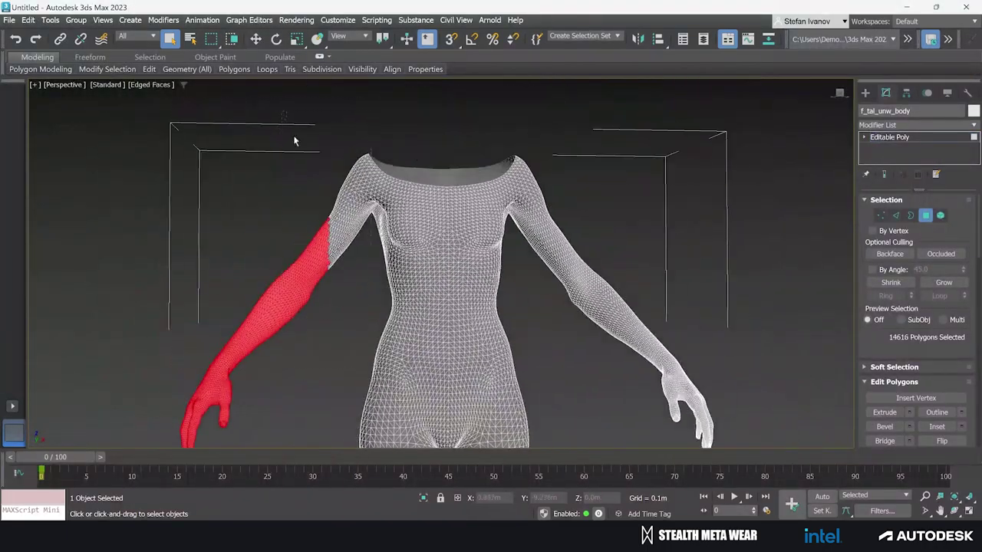
pyautogui.scroll(2, 293, 135)
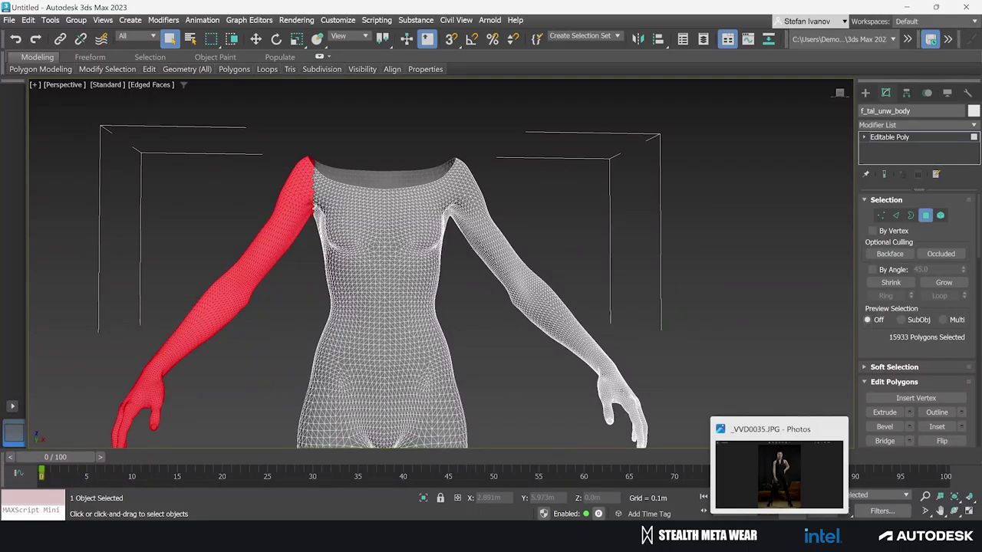
pyautogui.moveTo(583, 246); pyautogui.dragTo(523, 249)
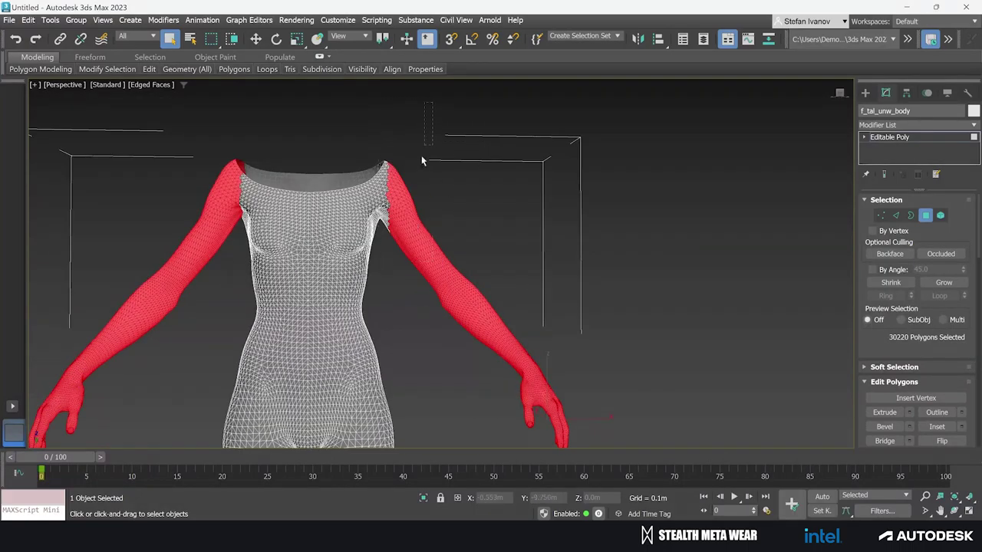
pyautogui.moveTo(421, 155); pyautogui.dragTo(509, 291)
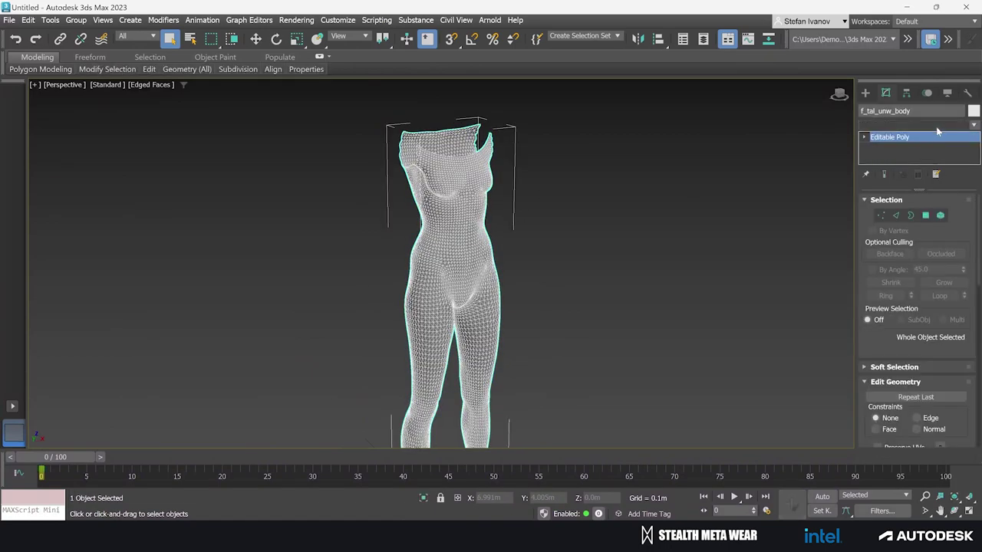
# Step: Add a Retopology modifier to the trimmed body mesh and compute it with a face count of 10000
pyautogui.click(916, 124)
pyautogui.scroll(-10, 913, 322)
pyautogui.click(917, 282)
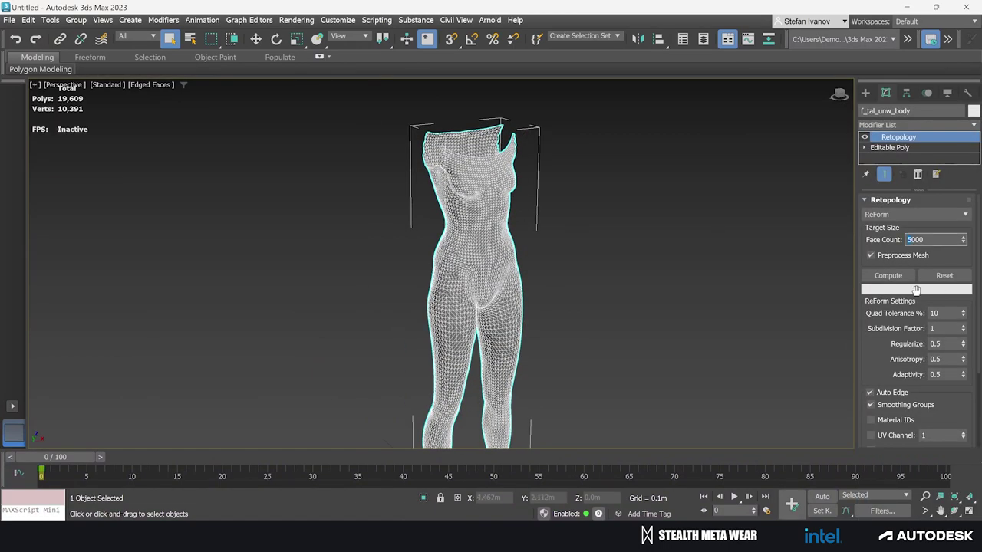
pyautogui.click(888, 276)
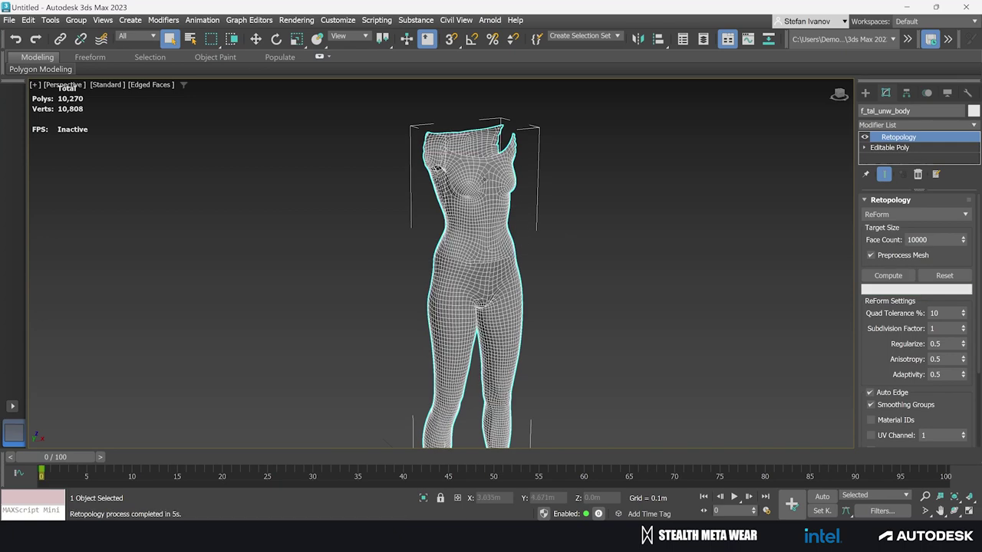
# Step: Lower the Retopology face count to 6000, recompute the mesh and check the new topology around the torso
pyautogui.moveTo(562, 232); pyautogui.dragTo(560, 267)
pyautogui.scroll(5, 509, 200)
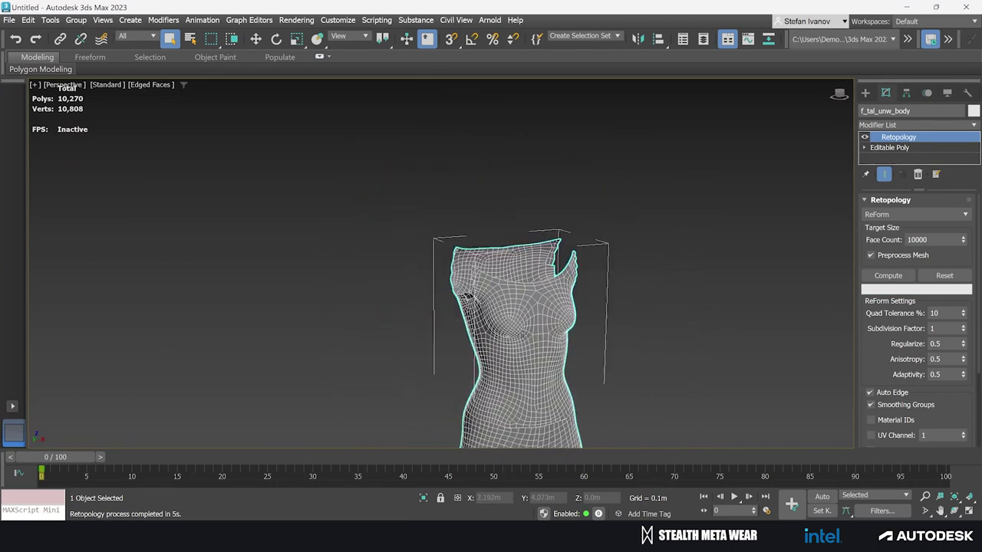
pyautogui.write('6000')
pyautogui.press('Return')
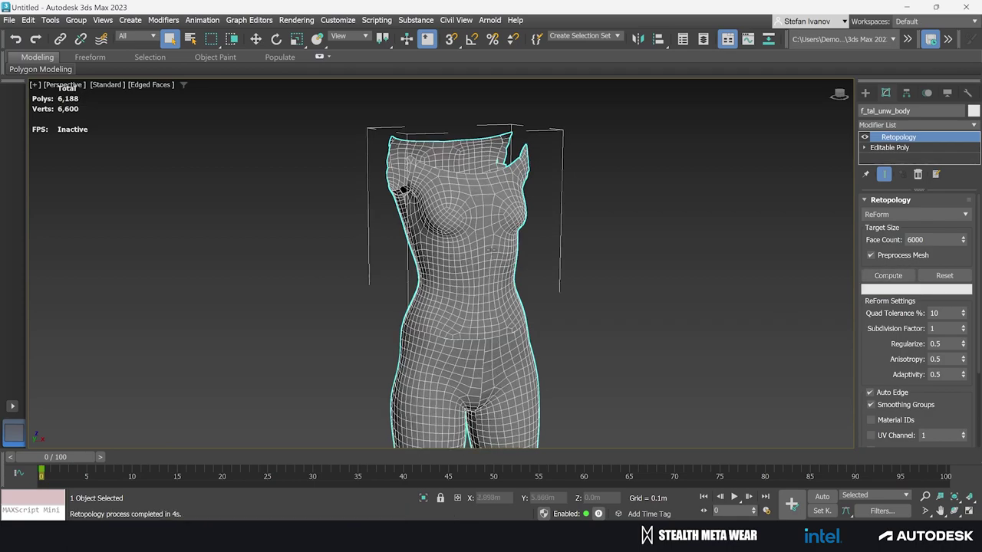
pyautogui.moveTo(516, 262); pyautogui.dragTo(491, 230)
pyautogui.scroll(4, 533, 285)
pyautogui.scroll(-6, 530, 261)
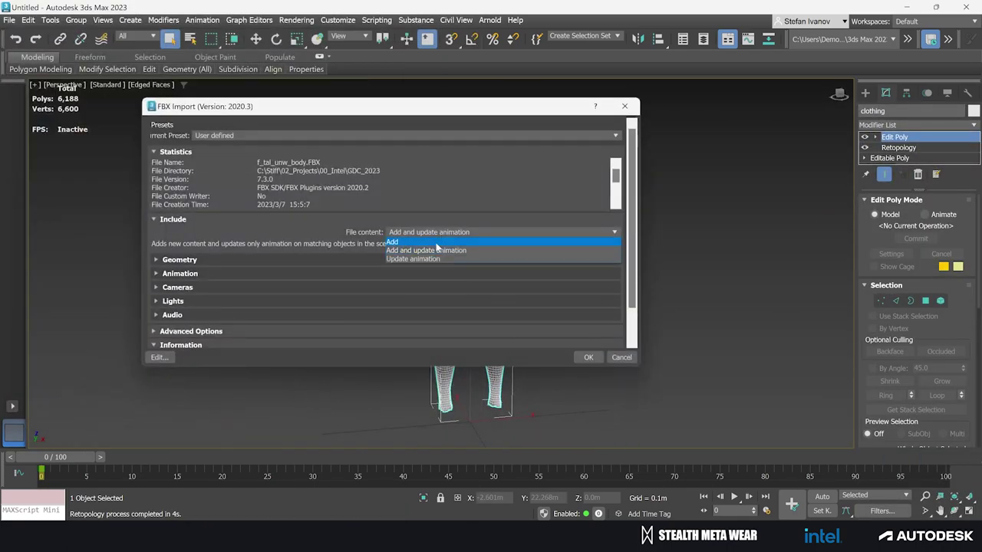
# Step: Import f_tal_unw_body.FBX with the file content set to Add and select the helpers of the imported skeleton
pyautogui.click(430, 240)
pyautogui.click(572, 354)
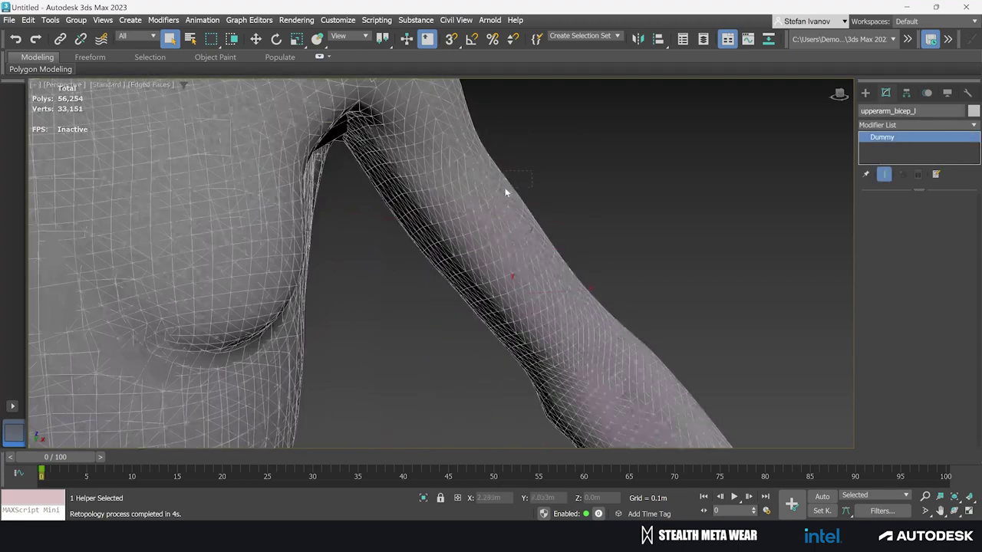
pyautogui.click(507, 193)
pyautogui.scroll(3, 344, 322)
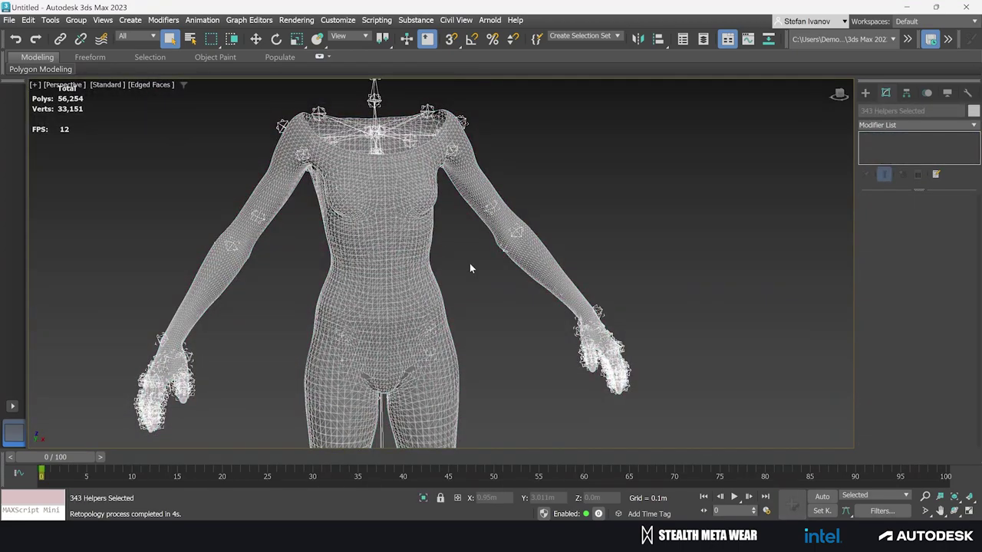
# Step: Delete the selected skeleton helpers and save the scene as Max_Clothing.max in the GDC_2023 folder inside 00_Intel
pyautogui.press('Delete')
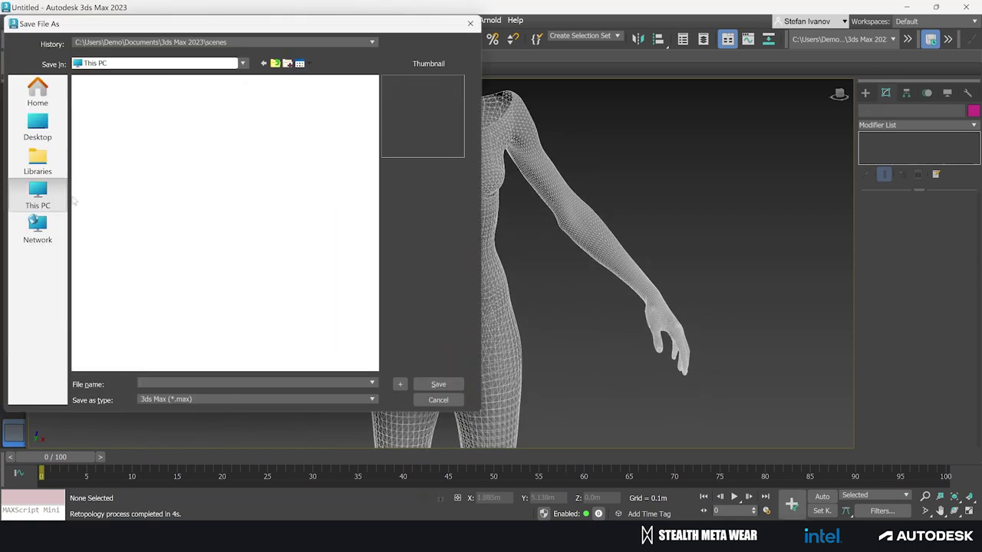
pyautogui.doubleClick(112, 197)
pyautogui.doubleClick(98, 233)
pyautogui.doubleClick(112, 152)
pyautogui.doubleClick(112, 95)
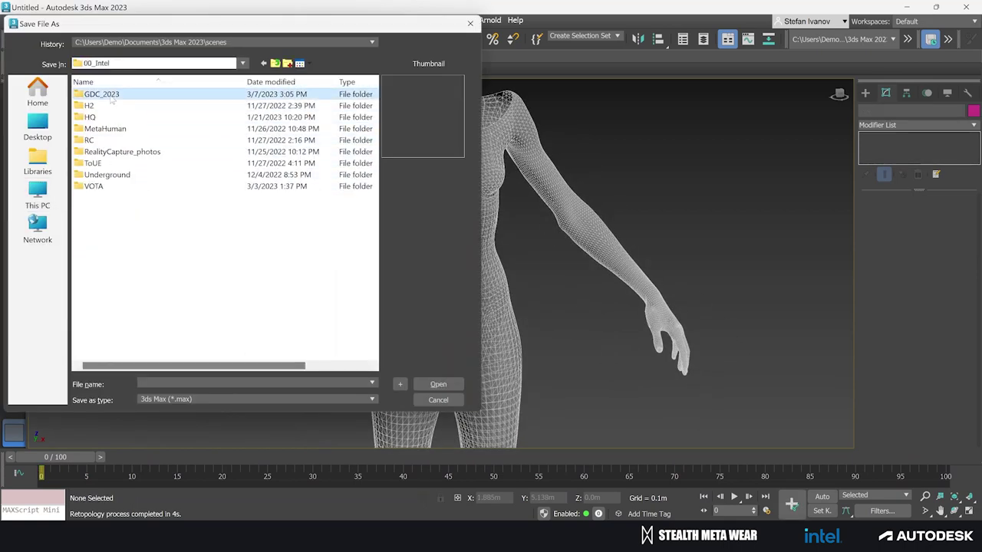
pyautogui.doubleClick(114, 96)
pyautogui.click(192, 383)
pyautogui.write('Max')
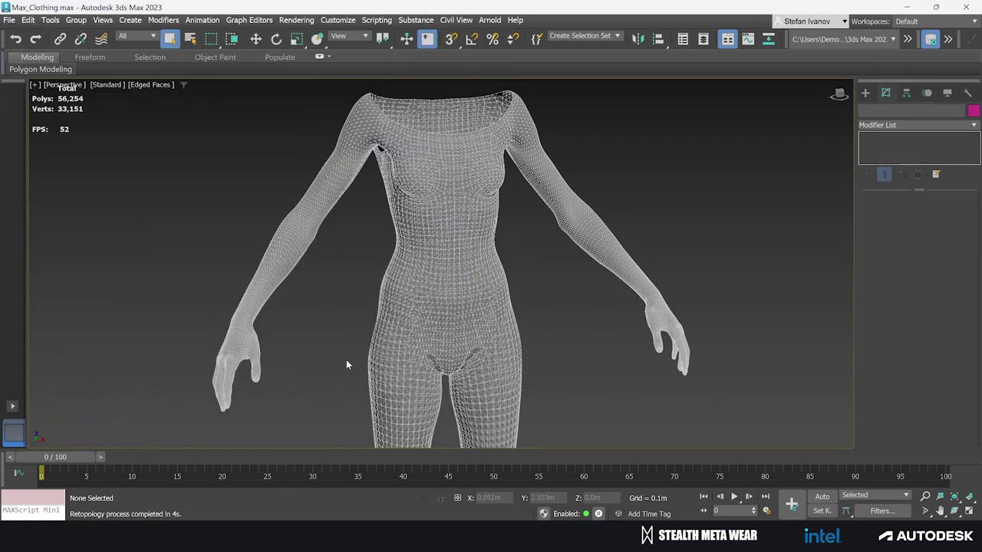
# Step: Add a Push modifier to the clothing mesh with a Push Value of 0.003m and return to the Edit Poly level
pyautogui.rightClick(548, 143)
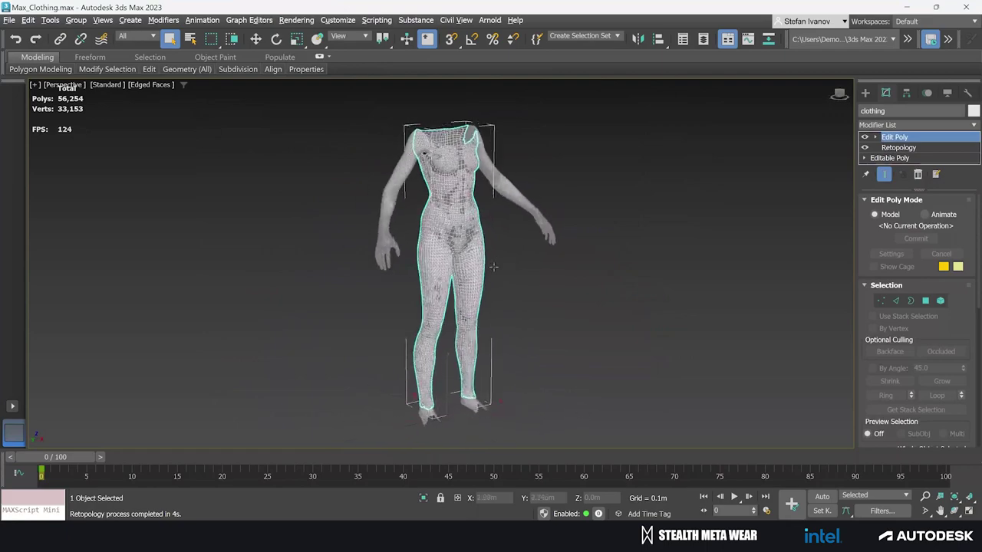
pyautogui.click(916, 124)
pyautogui.scroll(-5, 918, 245)
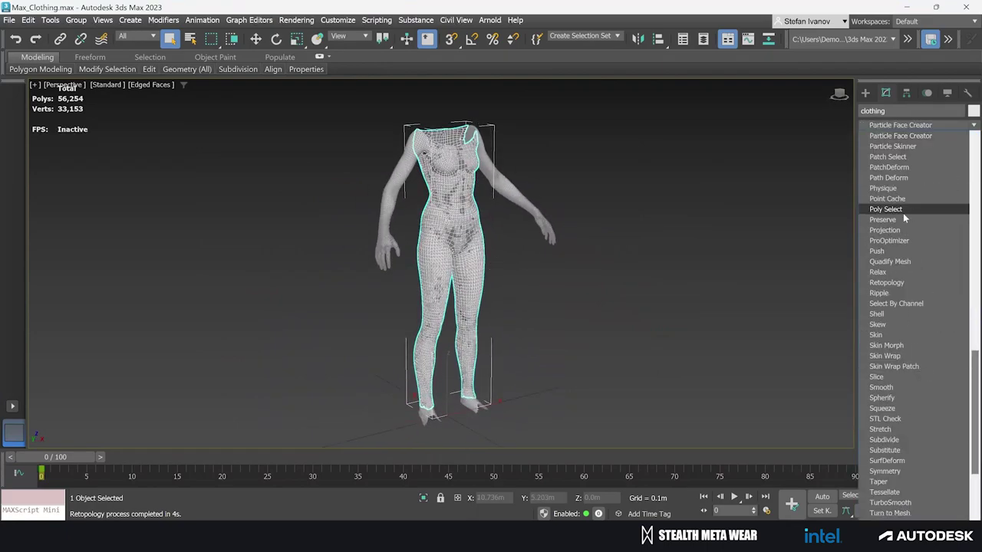
pyautogui.click(903, 213)
pyautogui.moveTo(969, 216); pyautogui.dragTo(969, 207)
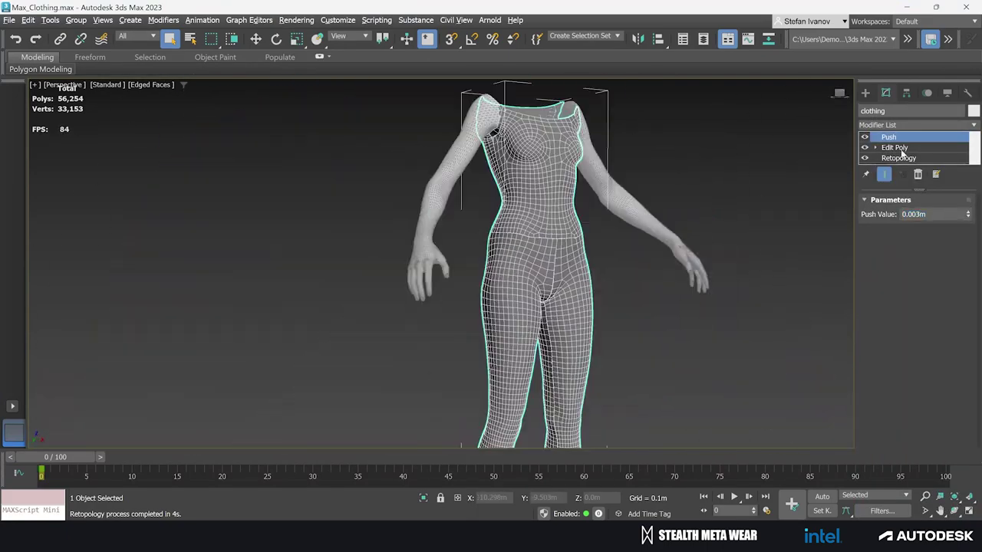
pyautogui.click(894, 148)
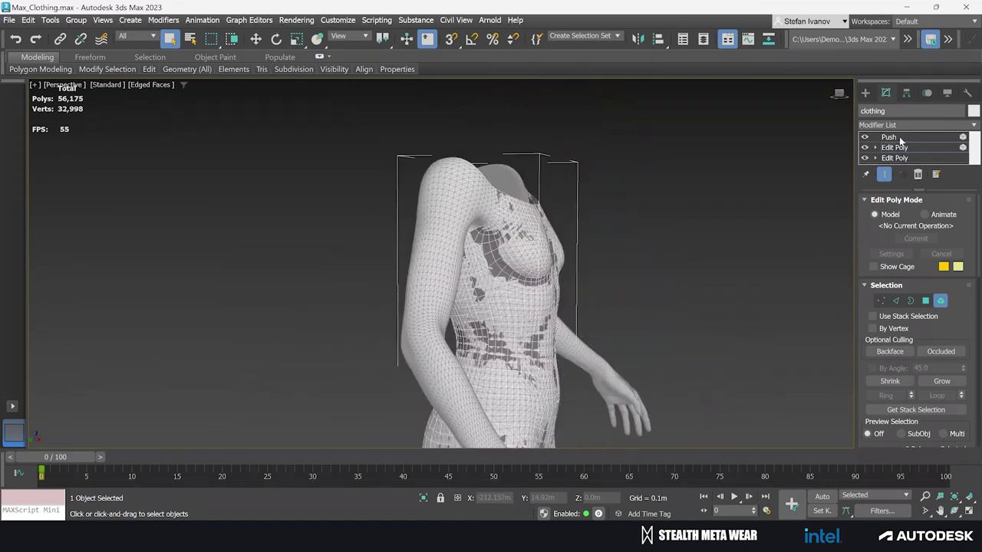
# Step: Reapply the Push modifier at the top of the clothing's stack and set its Push Value to 0.001m
pyautogui.click(890, 138)
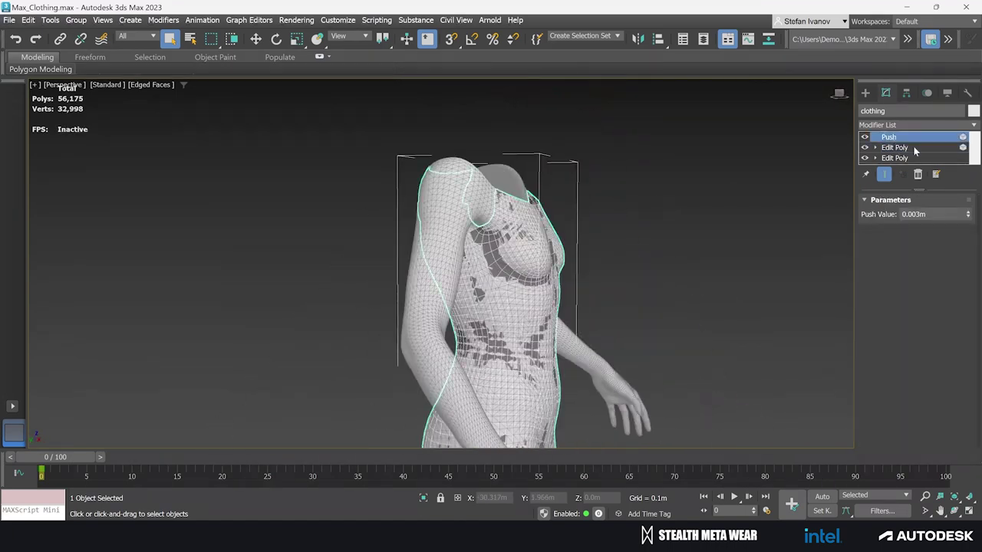
pyautogui.press('Delete')
pyautogui.click(922, 125)
pyautogui.scroll(-12, 901, 207)
pyautogui.click(892, 378)
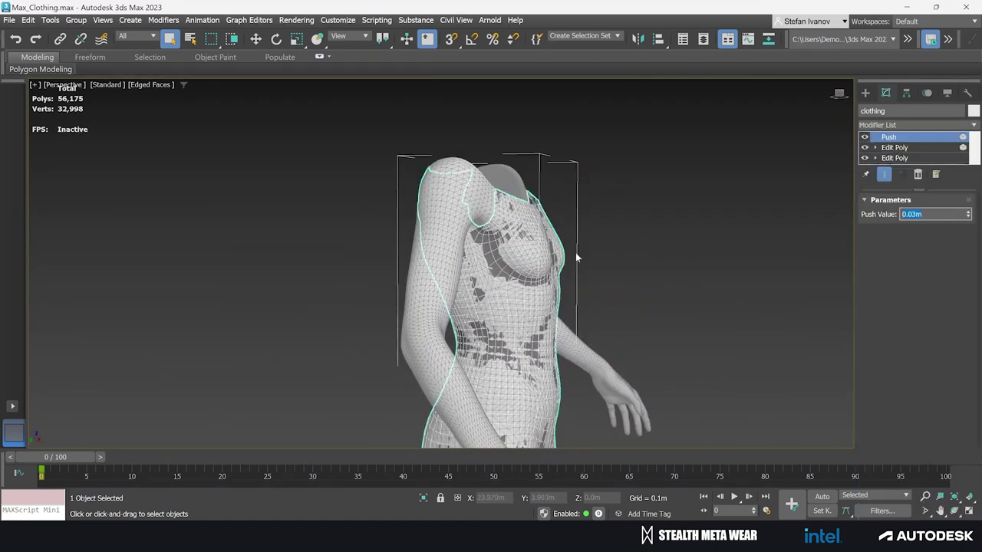
pyautogui.moveTo(968, 216); pyautogui.dragTo(964, 209)
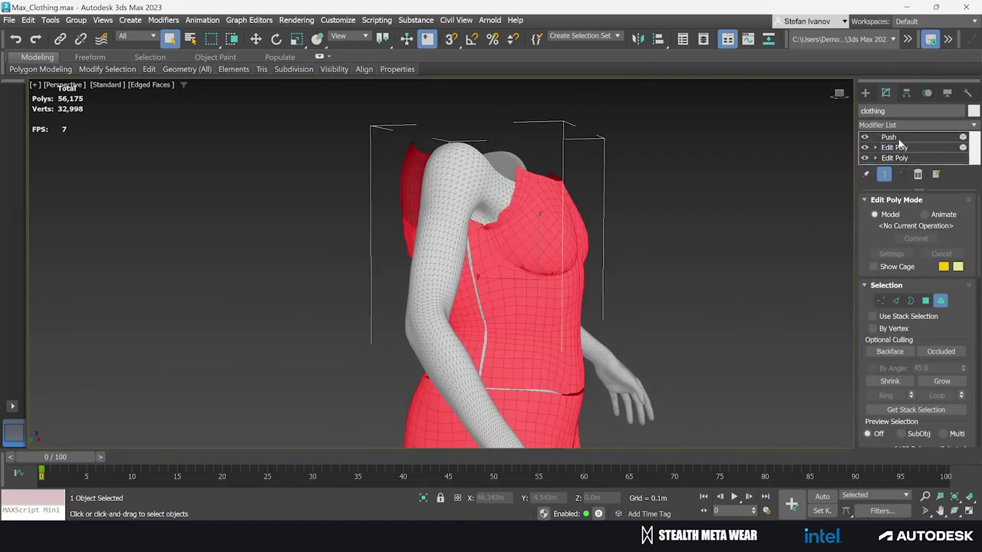
pyautogui.click(888, 137)
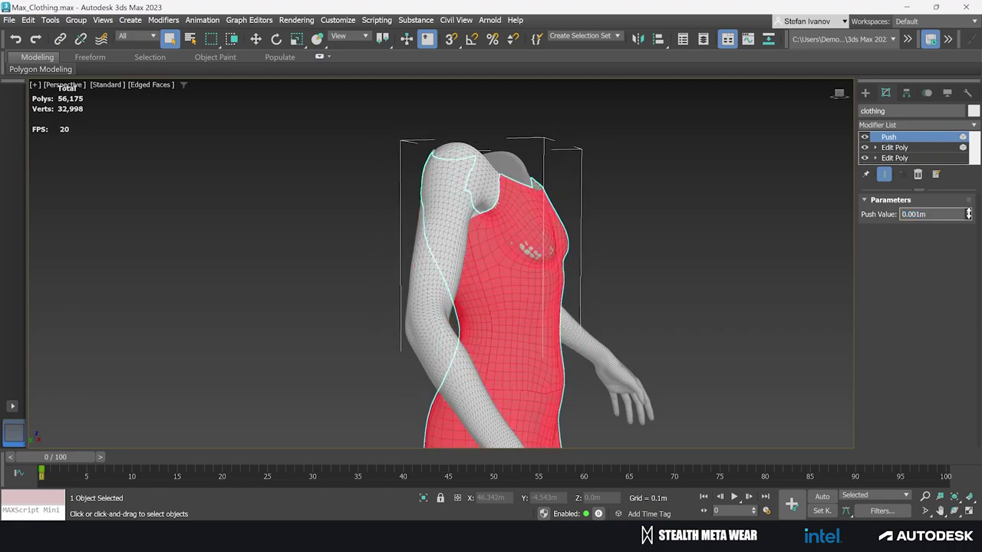
pyautogui.press('Return')
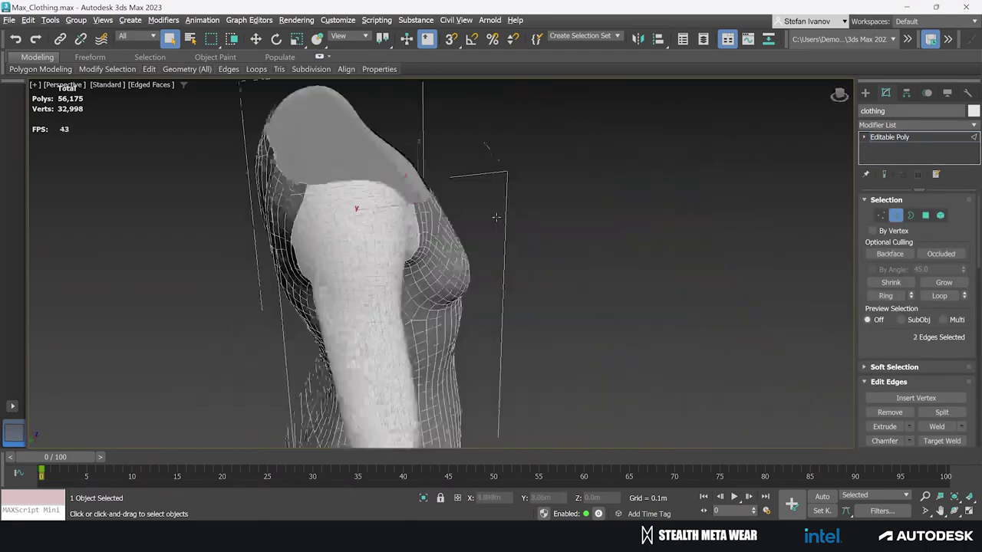
# Step: Bridge the front and back neckline edges of the clothing mesh into a narrow shoulder strap
pyautogui.scroll(-1, 916, 361)
pyautogui.click(884, 424)
pyautogui.scroll(4, 497, 188)
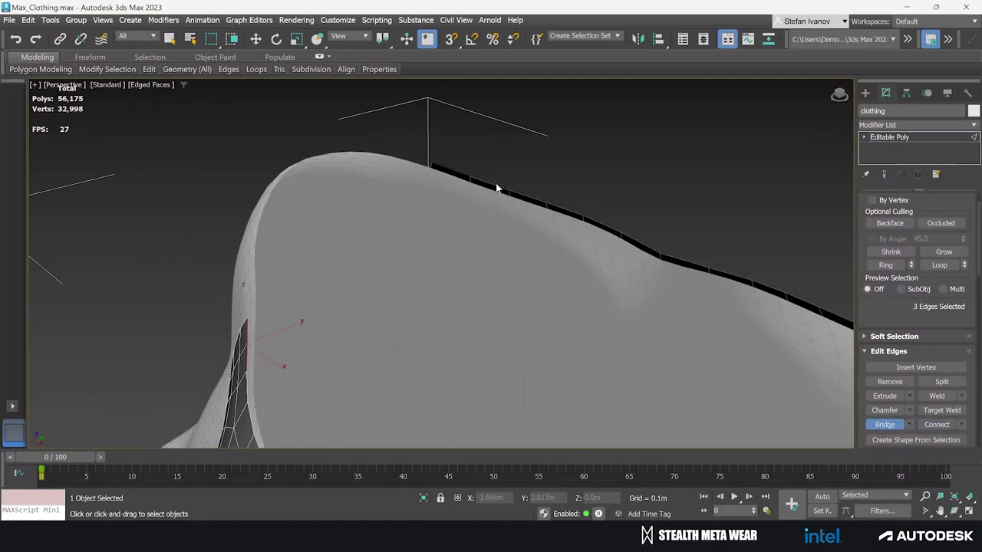
pyautogui.rightClick(496, 188)
pyautogui.scroll(-5, 497, 201)
# Step: Connect the long edges of both narrow straps across the middle and raise the new edges above the shoulders
pyautogui.moveTo(421, 213)
pyautogui.mouseDown()
pyautogui.moveTo(554, 311)
pyautogui.moveTo(421, 193)
pyautogui.mouseUp()
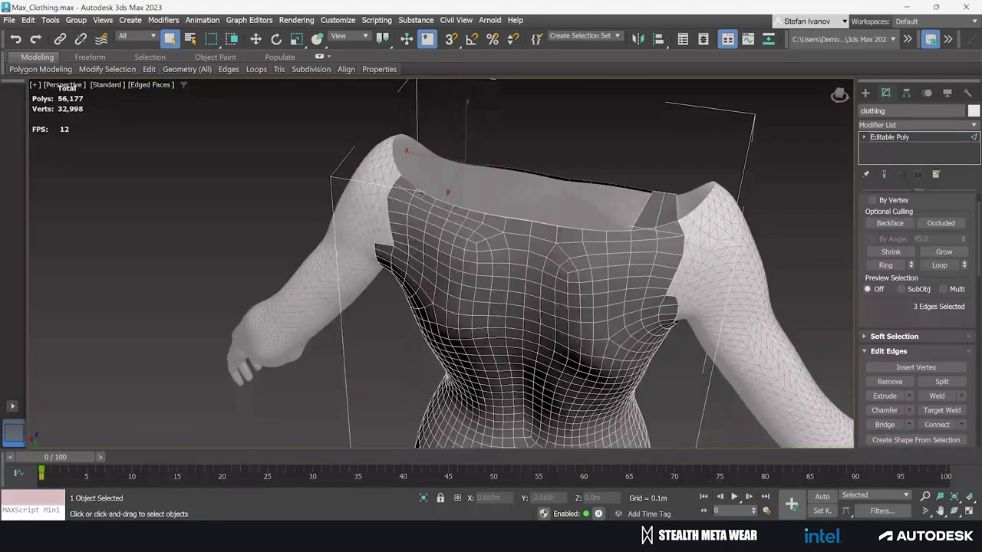
pyautogui.keyDown('ctrl'); pyautogui.click(421, 193); pyautogui.keyUp('ctrl')
pyautogui.hotkey('ctrl', 'shift', 'e')
pyautogui.press('w')
pyautogui.moveTo(447, 138); pyautogui.dragTo(444, 169)
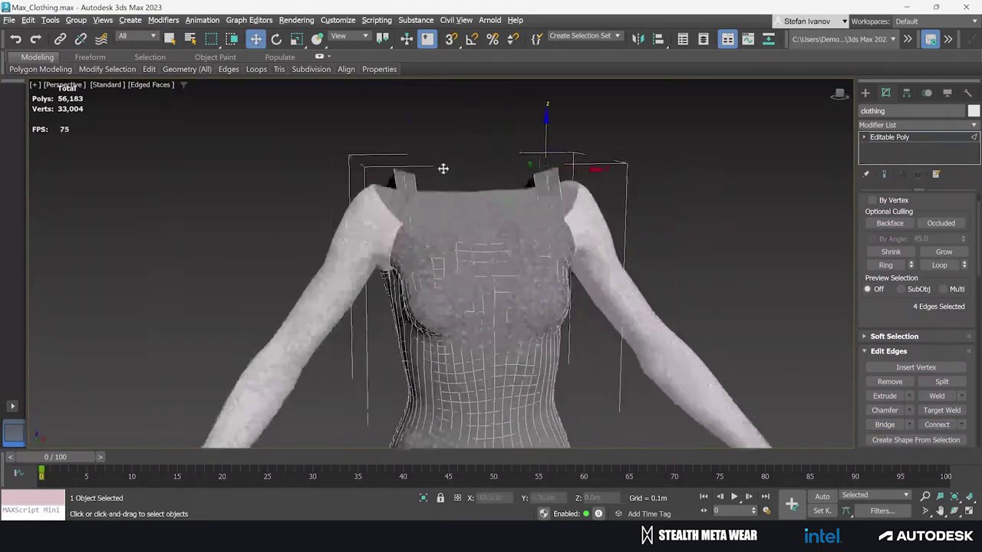
pyautogui.scroll(4, 563, 153)
pyautogui.doubleClick(313, 155)
pyautogui.scroll(-3, 357, 144)
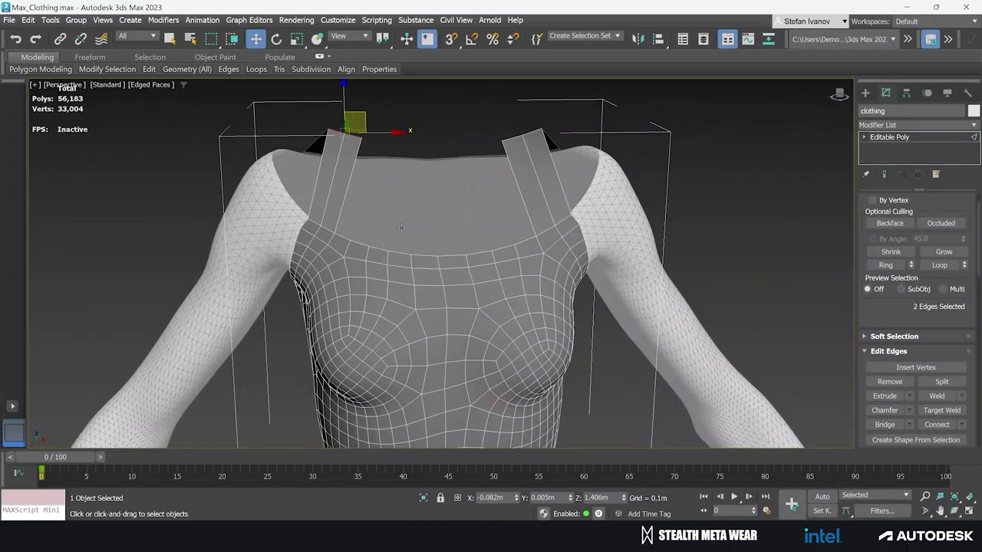
# Step: Bridge four pairs of neckline edges into a wider strap over one shoulder and connect it across the middle
pyautogui.scroll(2, 404, 261)
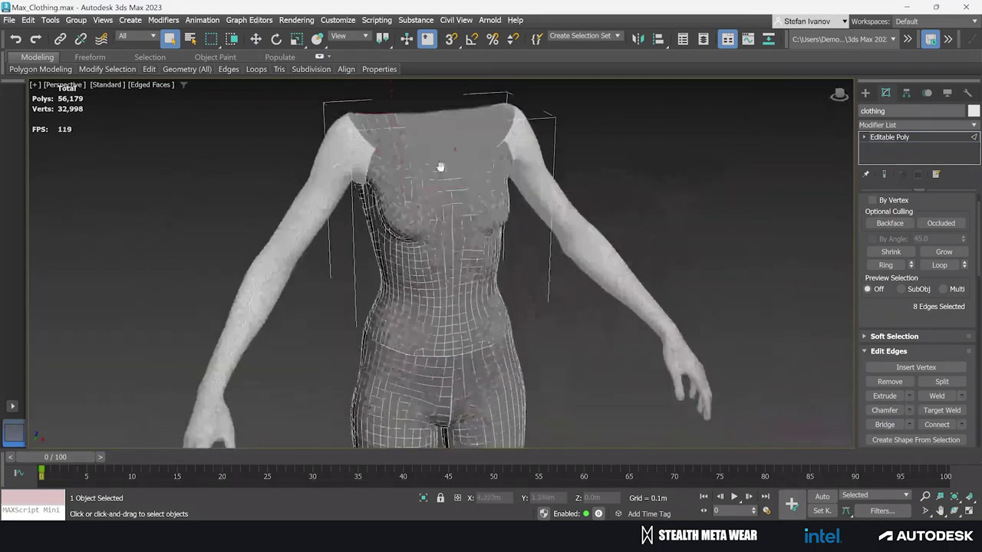
pyautogui.scroll(2, 433, 171)
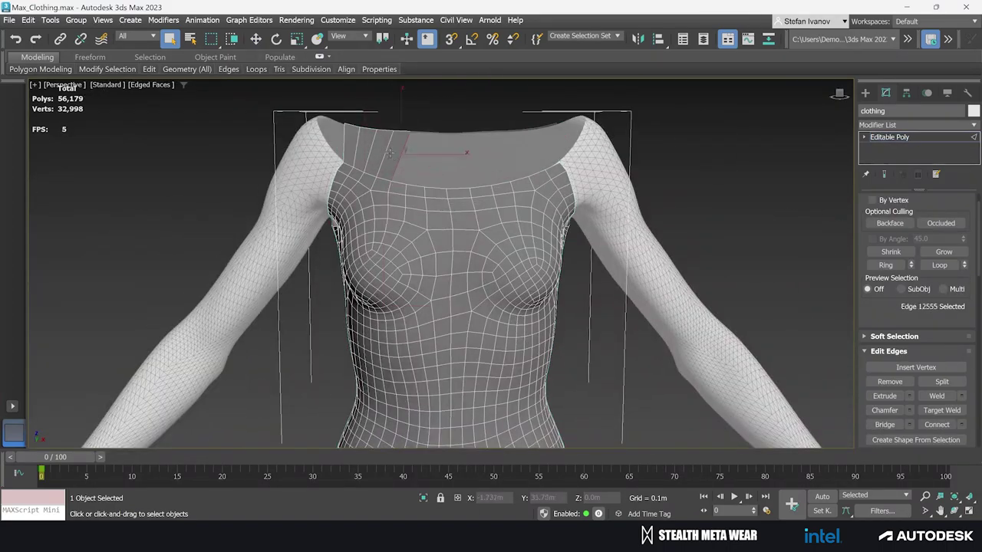
pyautogui.scroll(-2, 389, 153)
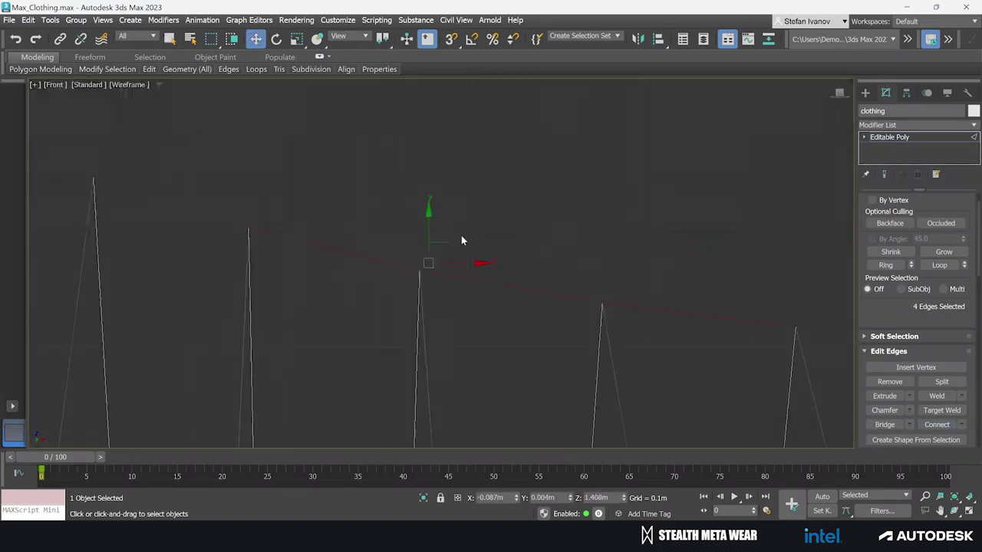
pyautogui.scroll(-3, 461, 236)
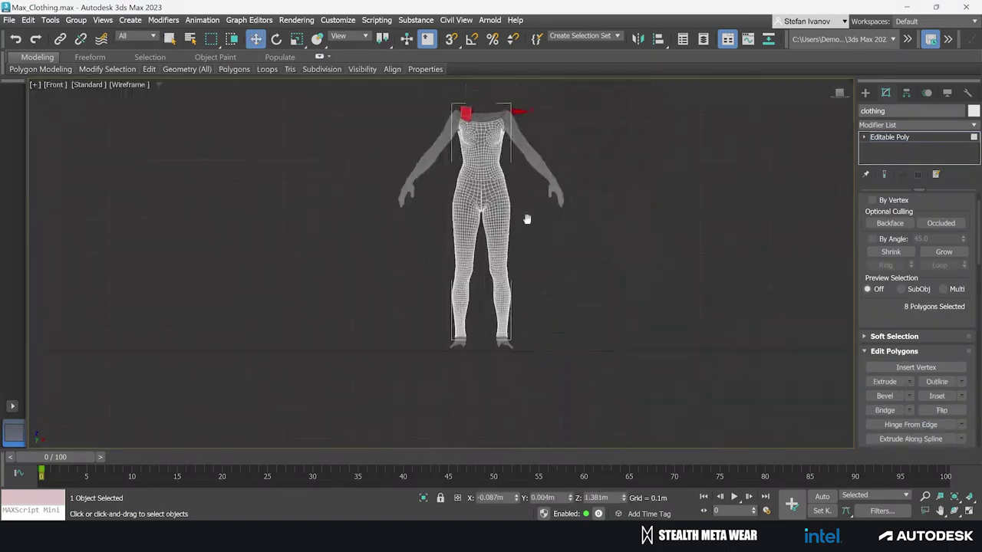
# Step: Select and delete the strapless half of the clothing mesh, including the leftover polygons beyond the centre line
pyautogui.moveTo(527, 219); pyautogui.dragTo(516, 244)
pyautogui.moveTo(563, 112); pyautogui.dragTo(497, 219)
pyautogui.press('q')
pyautogui.scroll(5, 475, 168)
pyautogui.scroll(-2, 545, 253)
pyautogui.scroll(2, 545, 253)
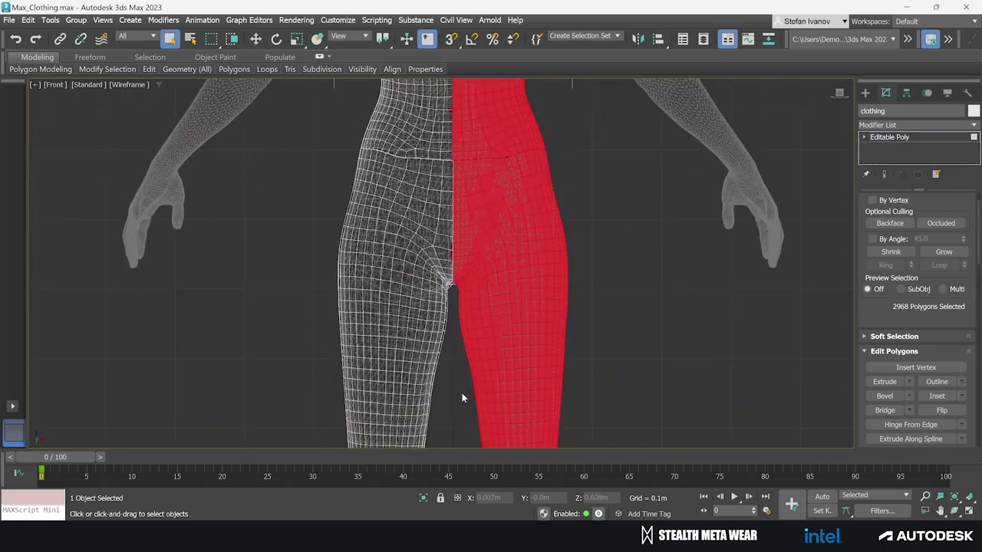
pyautogui.scroll(5, 462, 397)
pyautogui.scroll(-8, 517, 276)
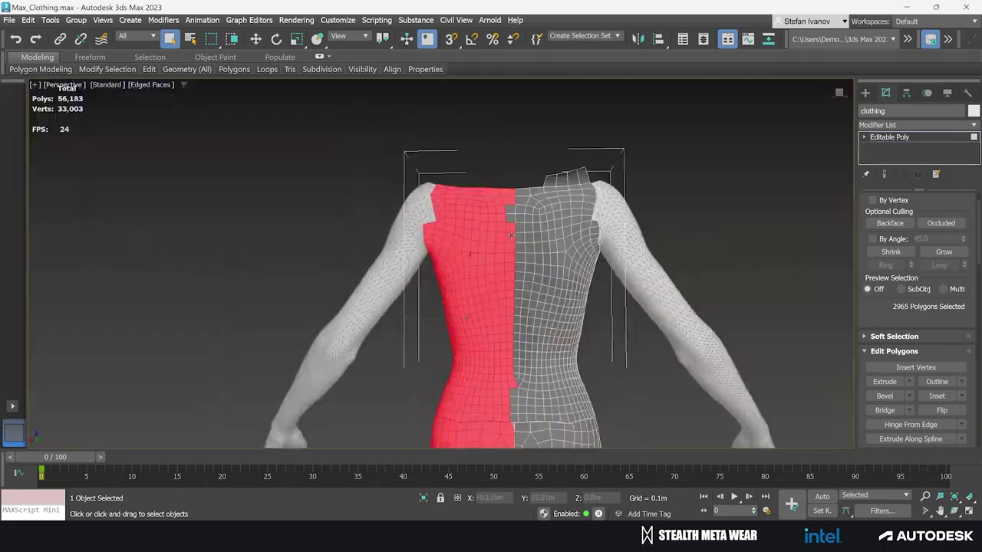
pyautogui.scroll(5, 511, 234)
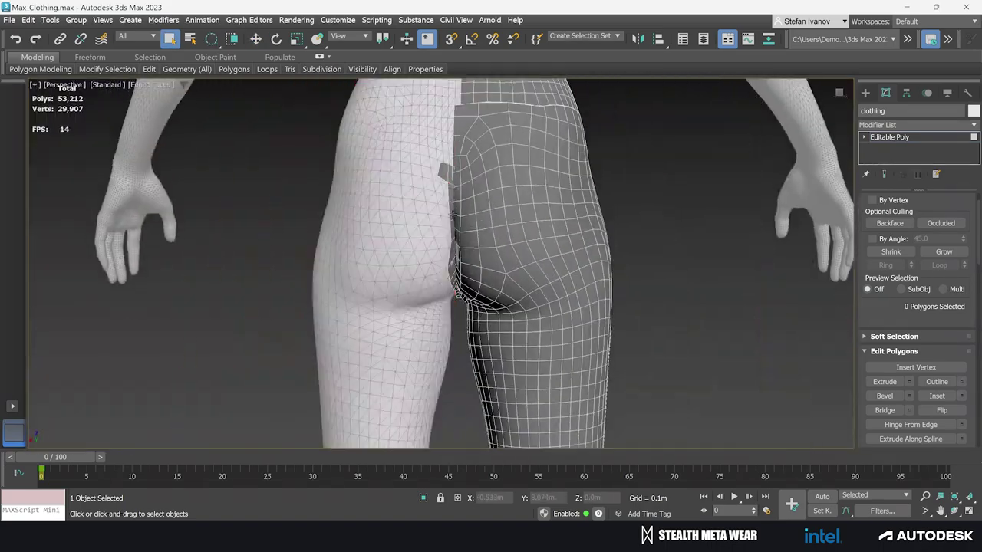
pyautogui.press('5')
pyautogui.scroll(2, 466, 219)
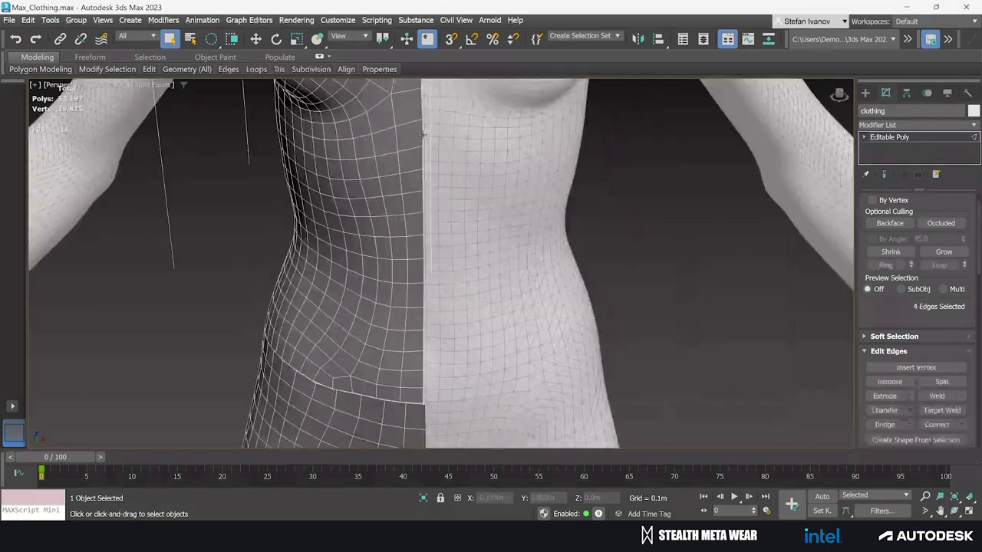
# Step: Target weld the split vertices along the waist seam and the other open gaps of the remaining clothing half
pyautogui.scroll(6, 533, 194)
pyautogui.press('1')
pyautogui.click(532, 161)
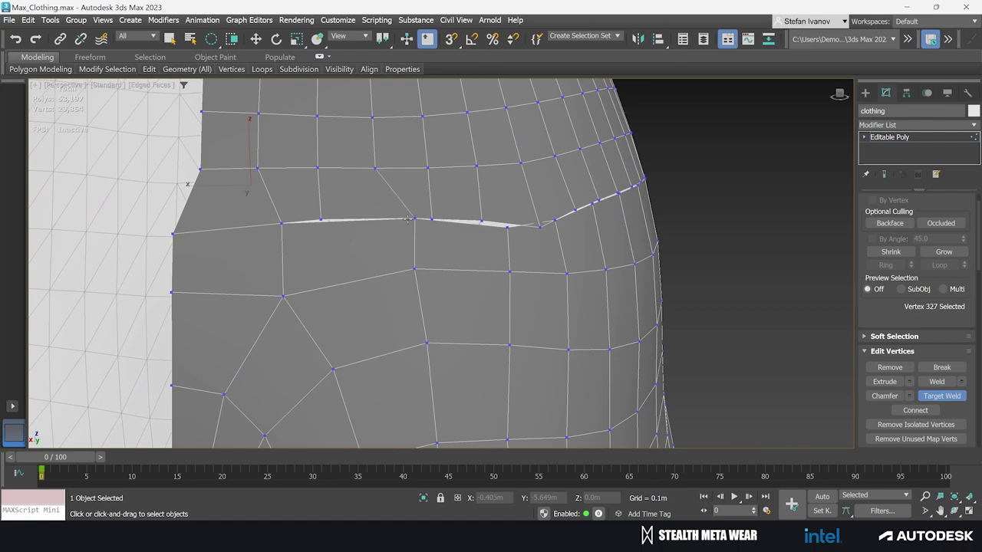
pyautogui.scroll(-3, 401, 237)
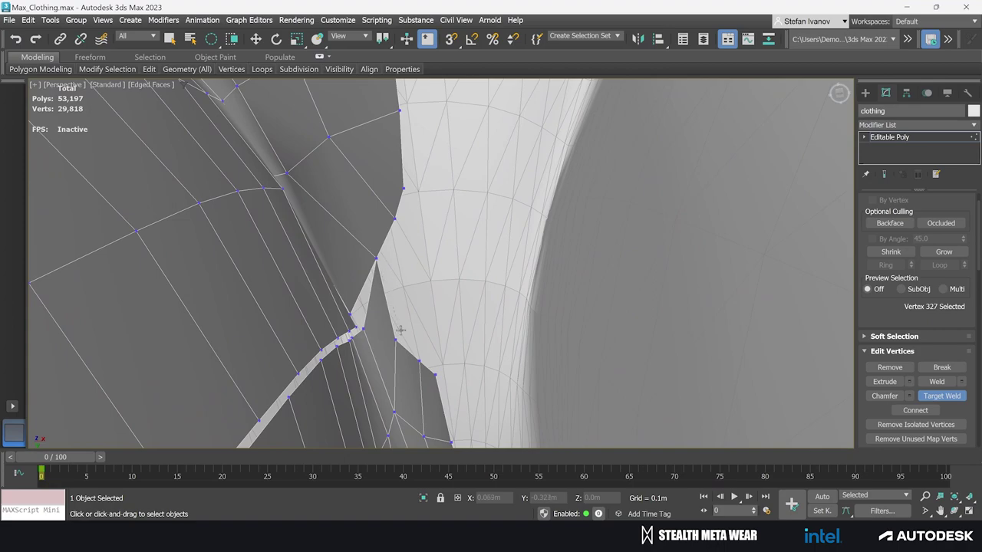
pyautogui.click(434, 375)
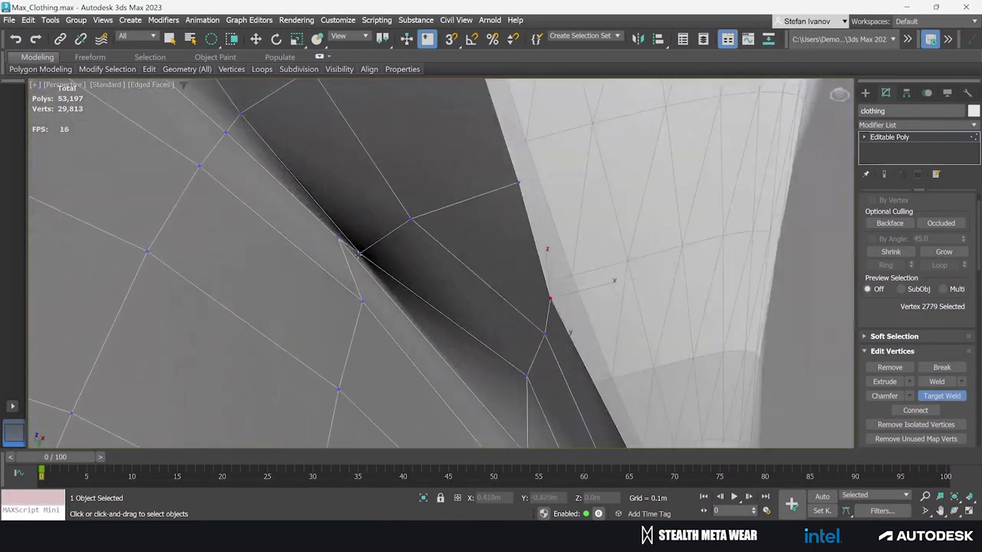
pyautogui.scroll(-3, 358, 255)
pyautogui.scroll(3, 371, 265)
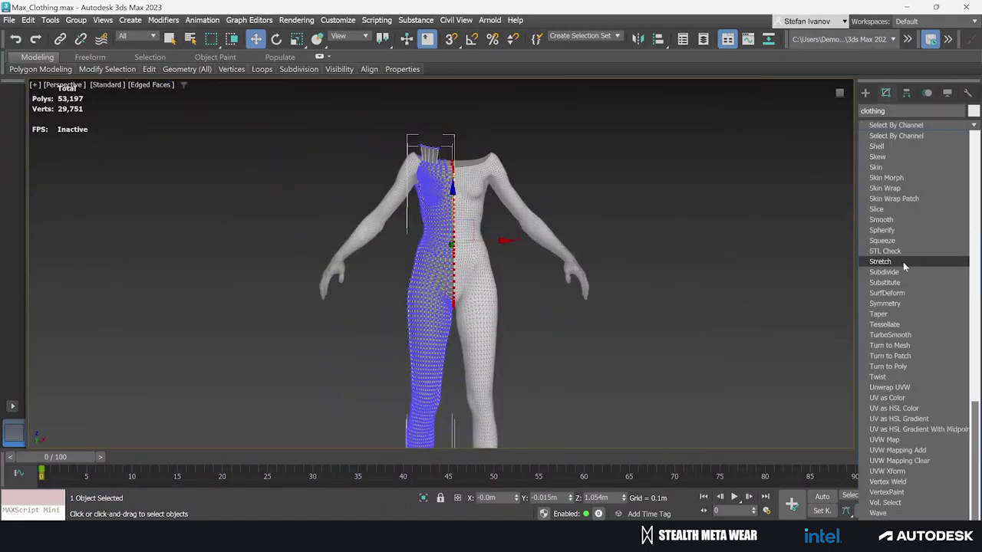
# Step: Mirror the clothing half with a Symmetry modifier and tidy the neckline and strap vertices of the base mesh with Target Weld
pyautogui.click(894, 259)
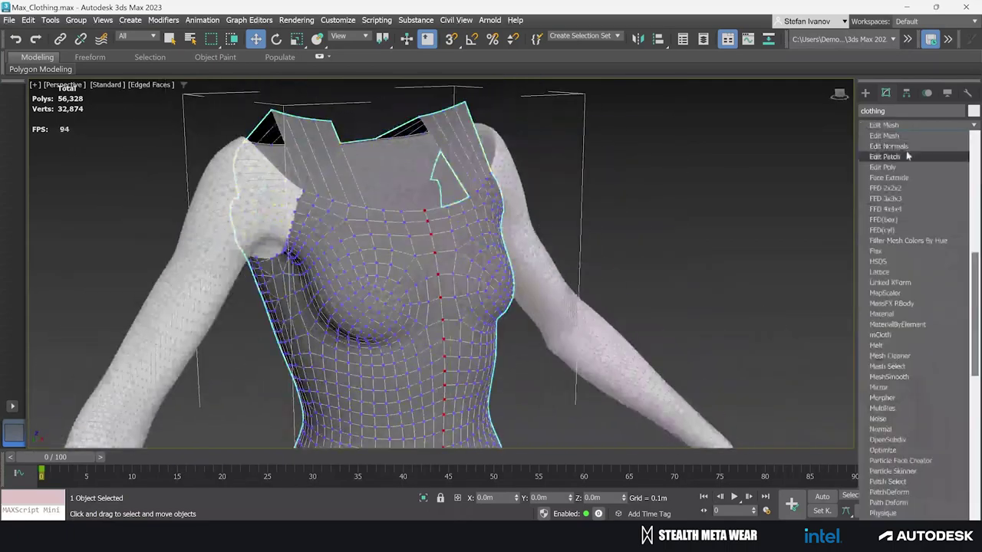
pyautogui.click(890, 158)
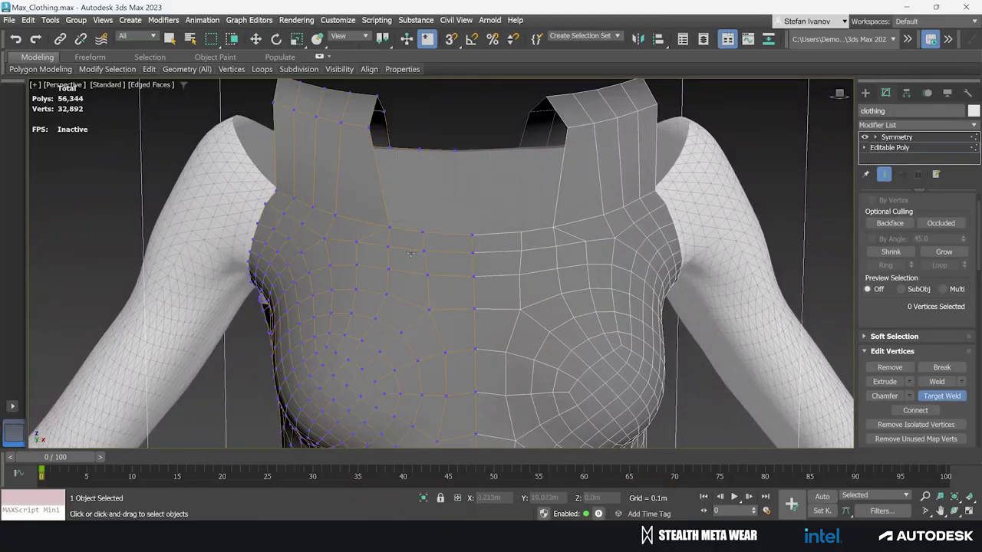
pyautogui.rightClick(399, 222)
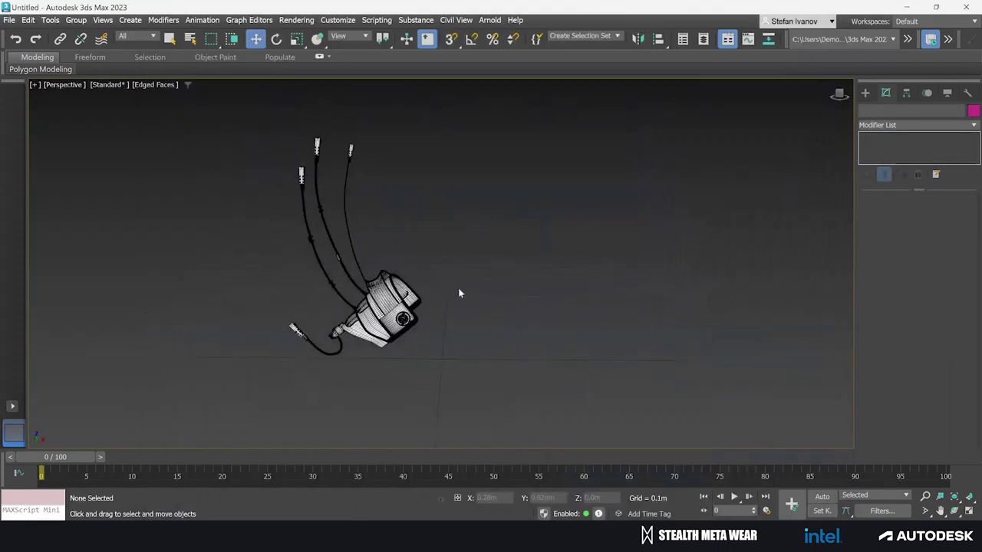
# Step: Examine the accessory model with its attached cables from several angles and switch off the edged faces display
pyautogui.moveTo(458, 288); pyautogui.dragTo(491, 274)
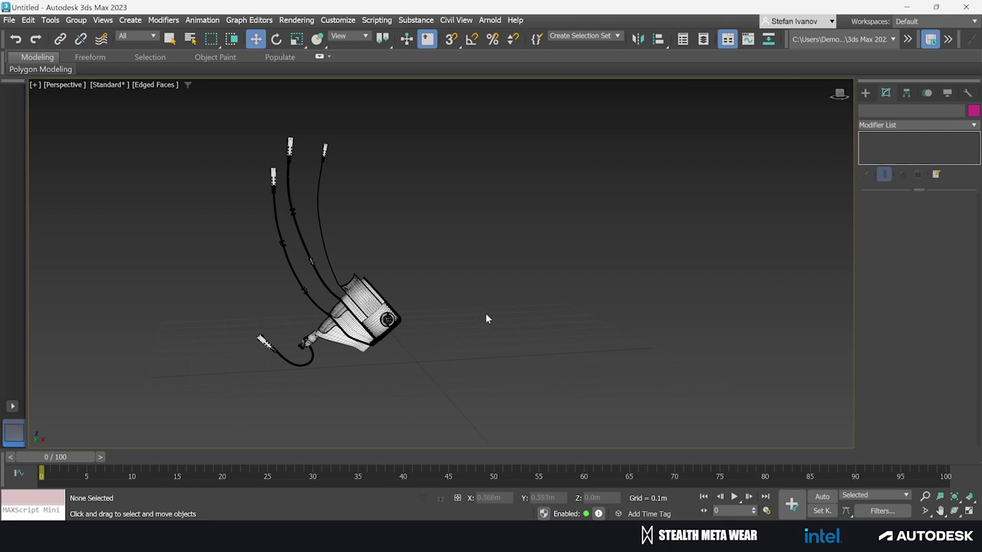
pyautogui.moveTo(481, 328); pyautogui.dragTo(451, 322)
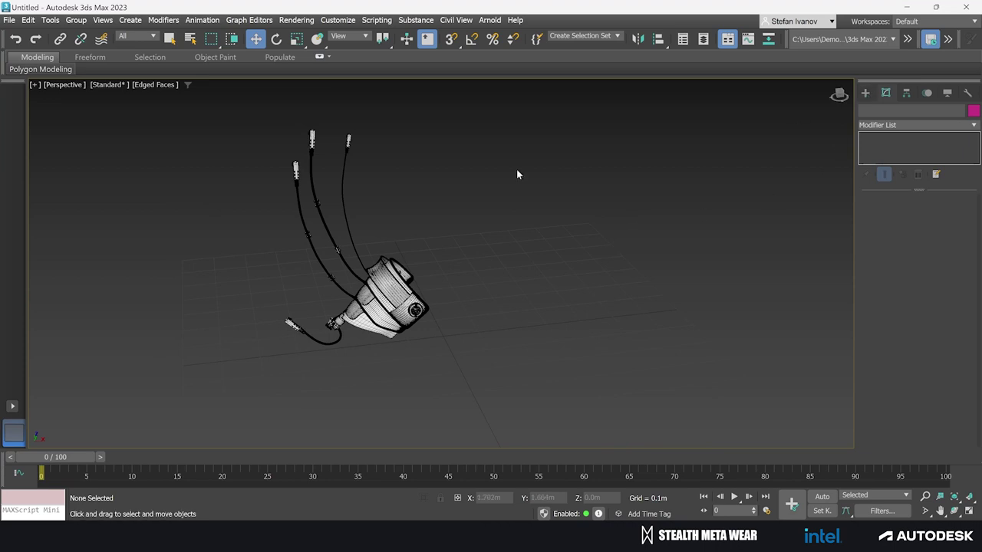
pyautogui.click(416, 302)
pyautogui.click(459, 307)
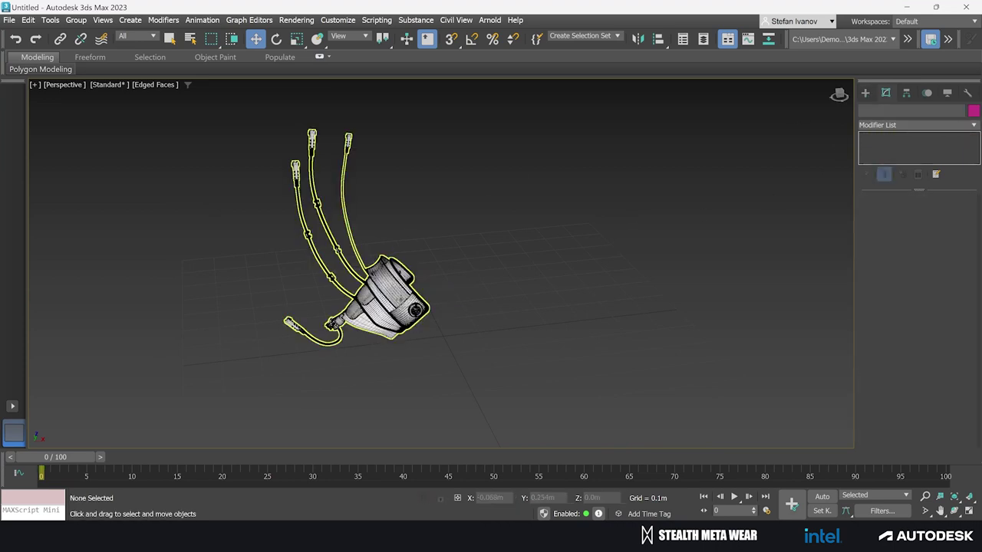
pyautogui.press('F4')
pyautogui.scroll(5, 396, 301)
pyautogui.scroll(-5, 469, 310)
pyautogui.moveTo(394, 302); pyautogui.dragTo(522, 308)
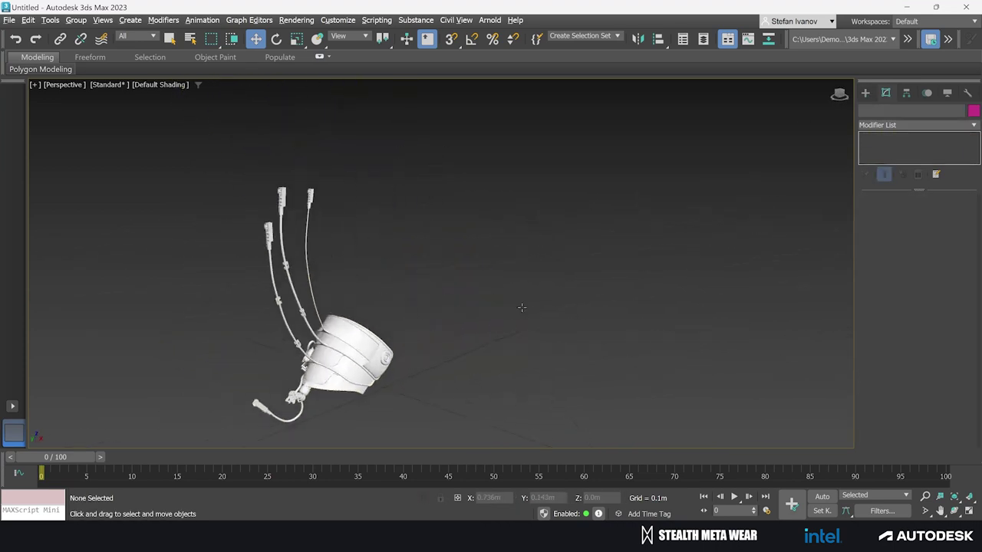
# Step: Inspect the banded accessory and its cables in plain shading from the front, side and back
pyautogui.moveTo(389, 359); pyautogui.dragTo(443, 308)
pyautogui.scroll(5, 384, 300)
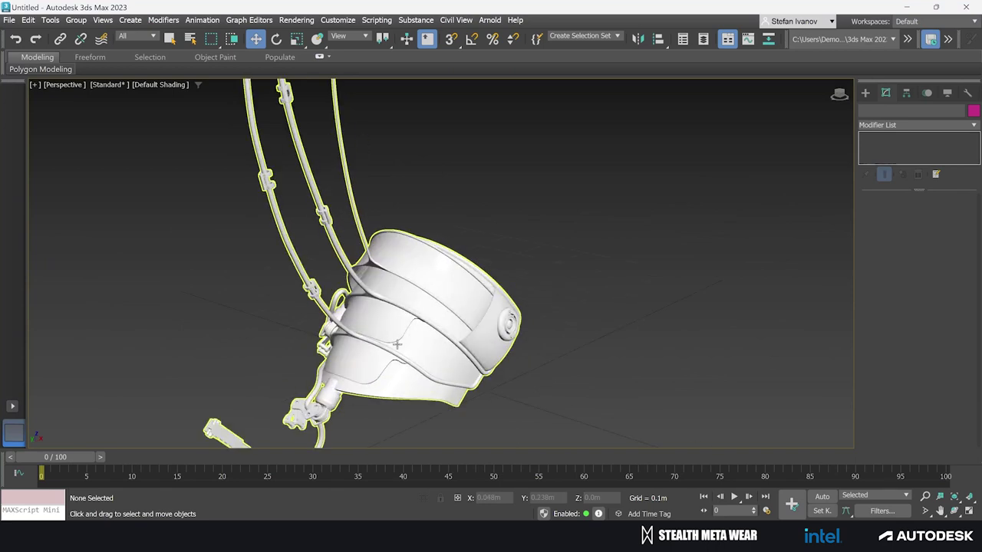
pyautogui.scroll(-5, 475, 321)
pyautogui.moveTo(441, 336); pyautogui.dragTo(494, 338)
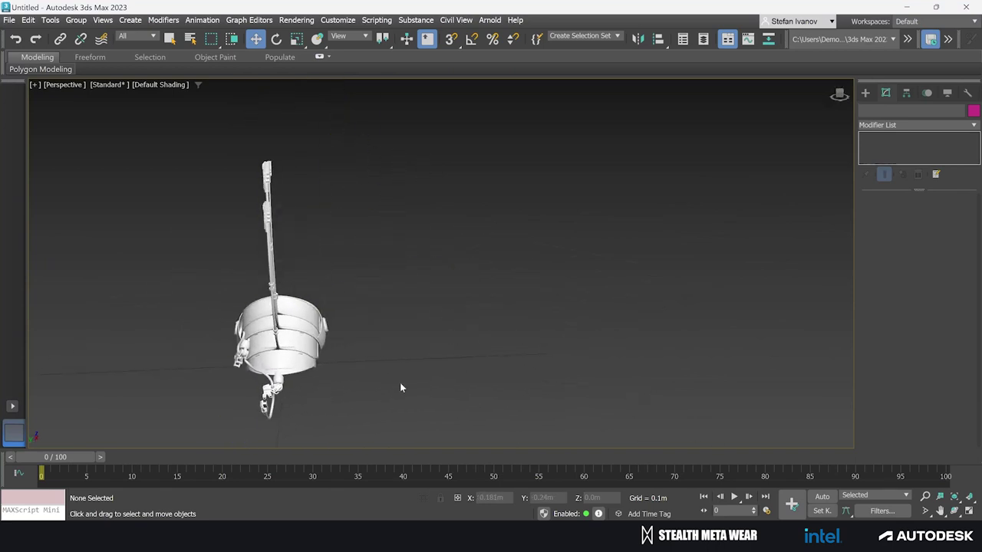
pyautogui.moveTo(400, 383); pyautogui.dragTo(474, 342)
pyautogui.moveTo(616, 372); pyautogui.dragTo(590, 340)
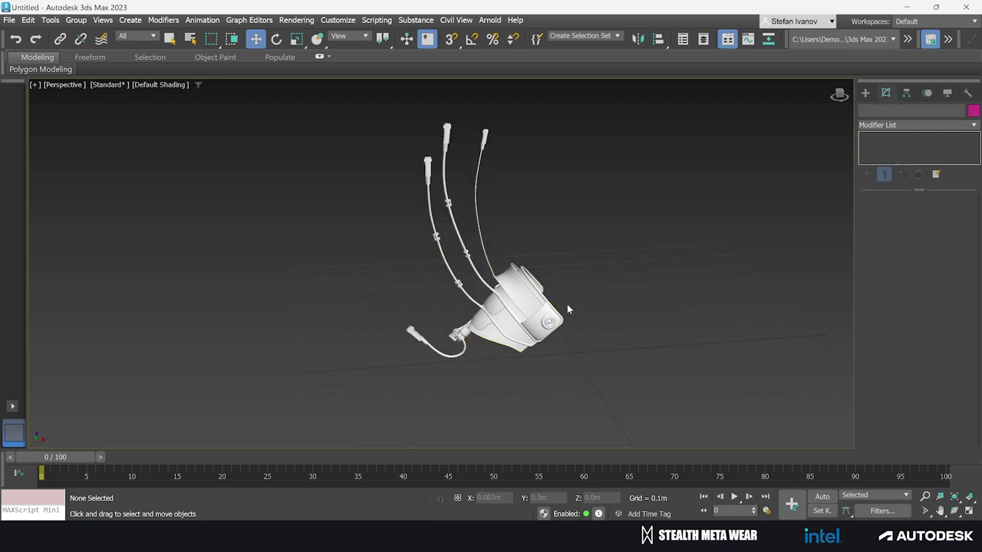
pyautogui.moveTo(639, 308); pyautogui.dragTo(618, 308)
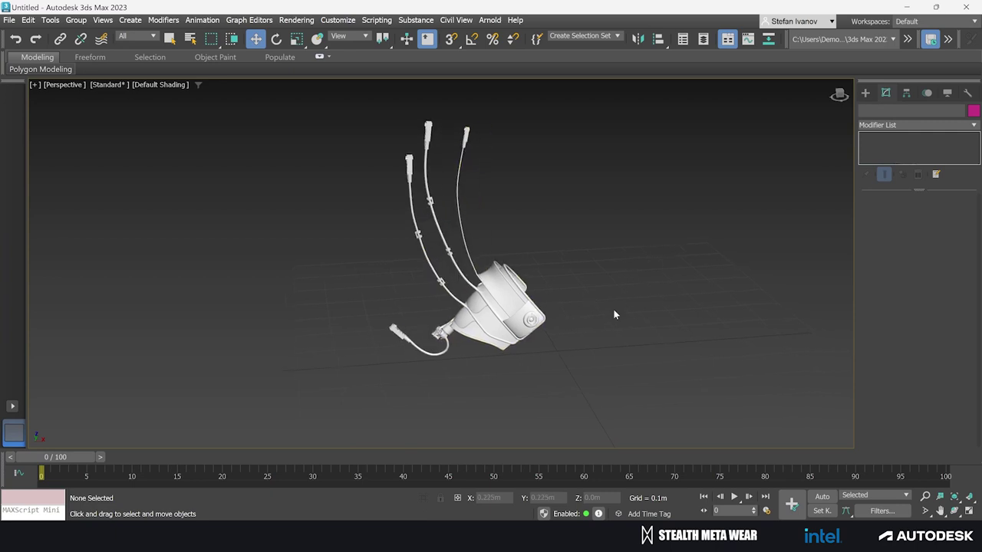
# Step: Check the accessory's wireframe density with edged faces, and examine its round bolted detail and rounded panel edges up close in plain shading
pyautogui.press('F4')
pyautogui.scroll(5, 491, 303)
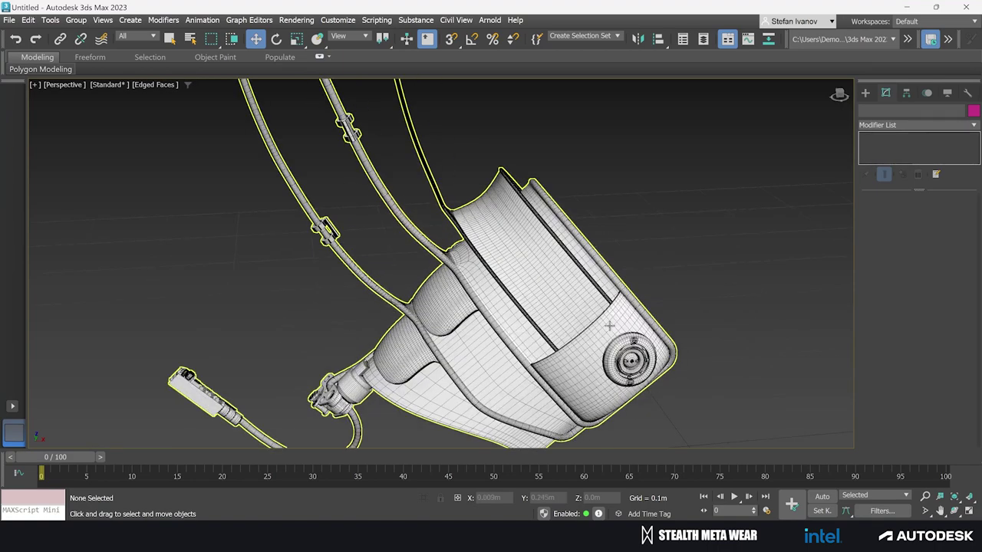
pyautogui.scroll(6, 609, 326)
pyautogui.press('F4')
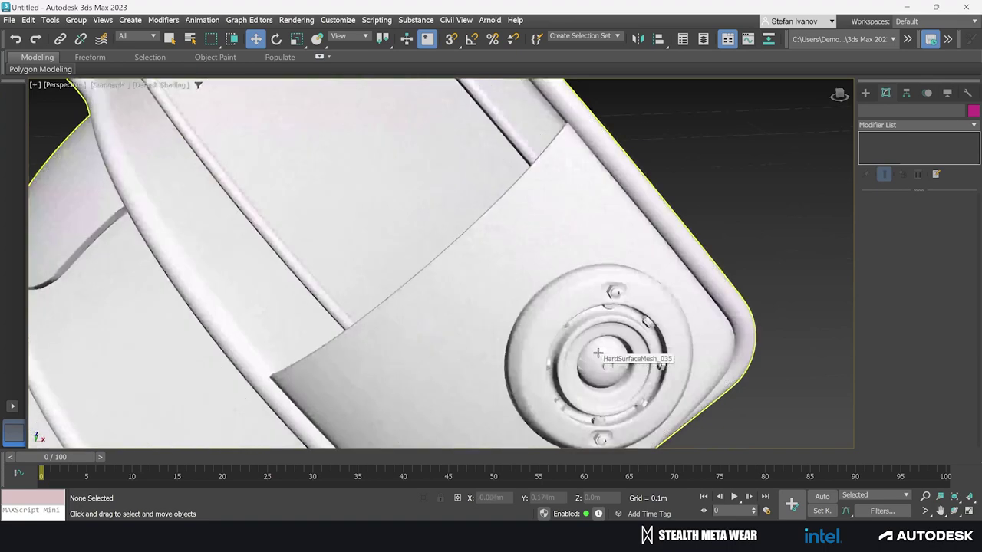
pyautogui.scroll(-5, 629, 333)
pyautogui.moveTo(629, 333); pyautogui.dragTo(430, 196)
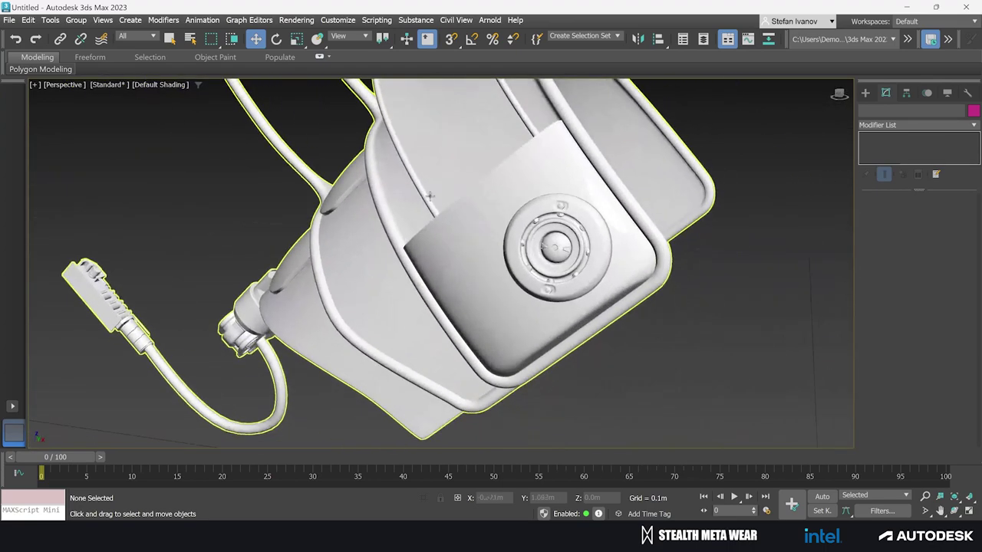
pyautogui.scroll(4, 527, 243)
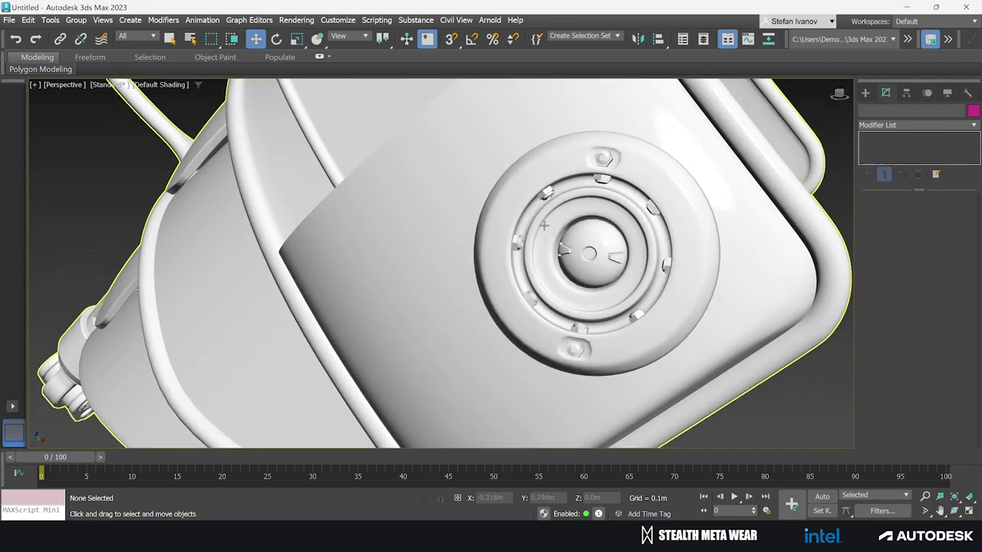
pyautogui.moveTo(232, 290); pyautogui.dragTo(391, 274)
pyautogui.moveTo(142, 365); pyautogui.dragTo(398, 308)
pyautogui.moveTo(252, 286); pyautogui.dragTo(397, 296)
pyautogui.scroll(-8, 393, 335)
pyautogui.moveTo(629, 308); pyautogui.dragTo(212, 316)
pyautogui.moveTo(411, 351); pyautogui.dragTo(595, 343)
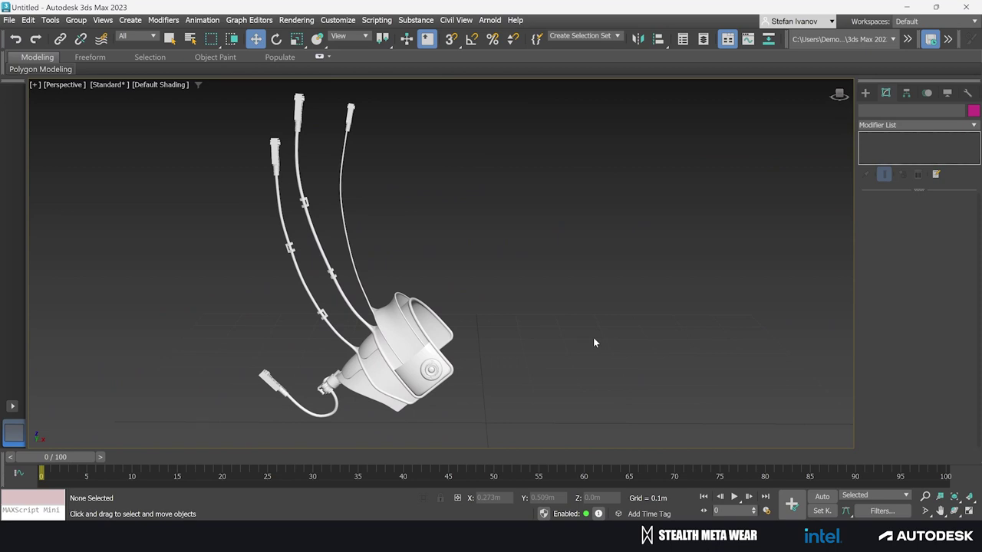
pyautogui.scroll(-4, 590, 337)
pyautogui.moveTo(590, 338); pyautogui.dragTo(568, 338)
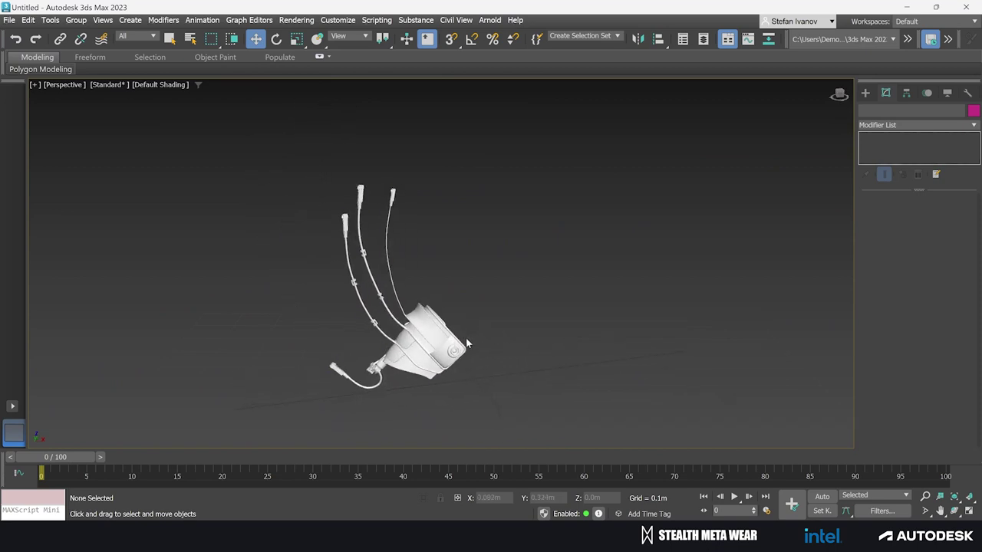
pyautogui.scroll(2, 466, 343)
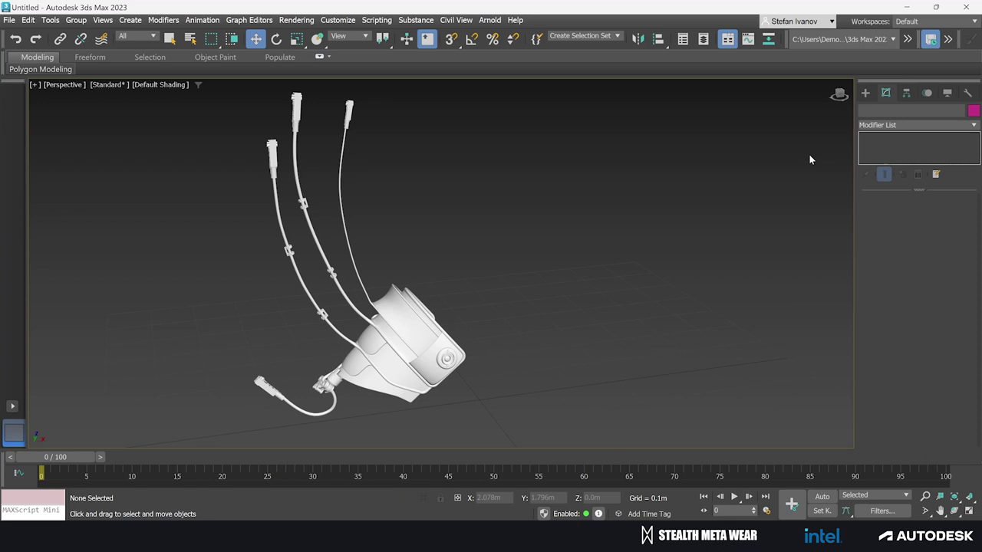
# Step: Create a plane about 0.38 m wide and 0.30 m long beside the accessory and raise it to about 0.26 m
pyautogui.click(865, 93)
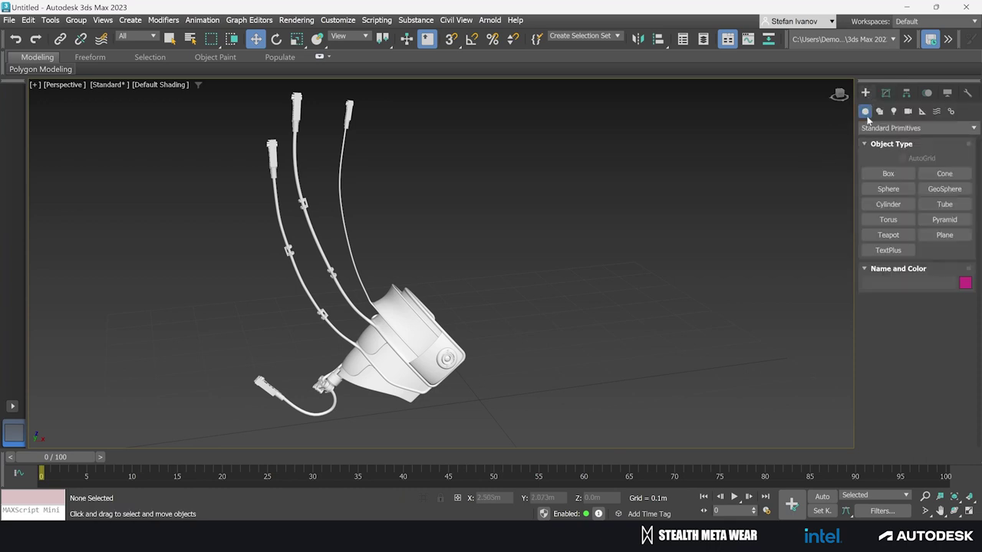
pyautogui.click(937, 240)
pyautogui.moveTo(590, 315); pyautogui.dragTo(564, 328)
pyautogui.moveTo(487, 307); pyautogui.dragTo(712, 368)
pyautogui.press('w')
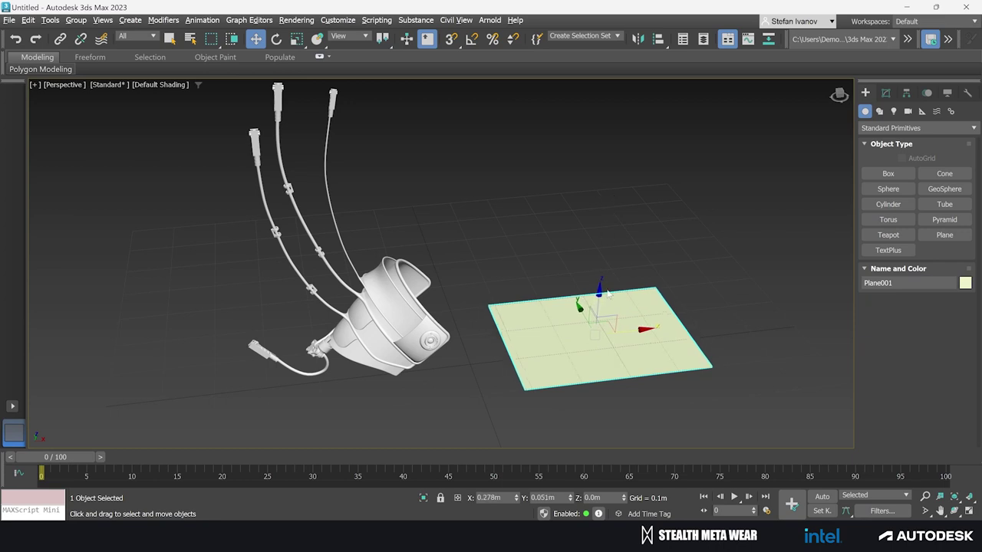
pyautogui.moveTo(598, 294); pyautogui.dragTo(634, 219)
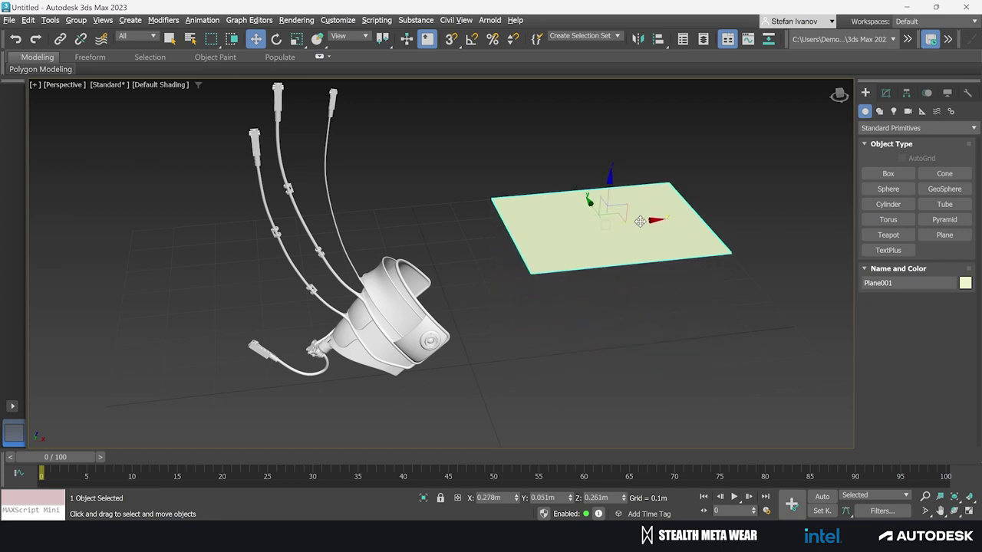
# Step: Assign the PBR Material (Metal/Rough) to the plane and set its object color to black
pyautogui.press('m')
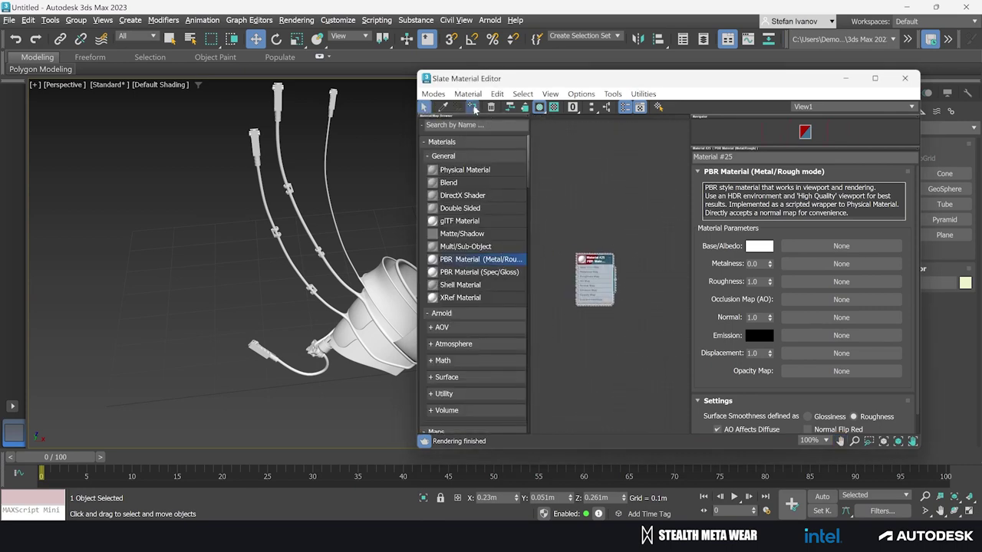
pyautogui.click(905, 79)
pyautogui.click(886, 92)
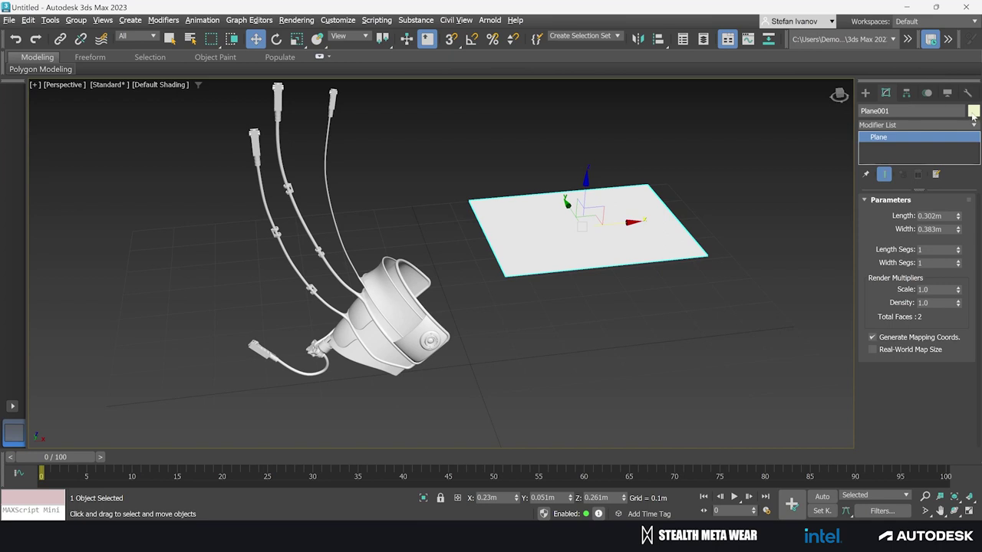
pyautogui.click(973, 111)
pyautogui.click(566, 338)
# Step: Convert the plane to Editable Poly and extend one long edge about 0.2 m straight down into a vertical face
pyautogui.moveTo(663, 295); pyautogui.dragTo(522, 266)
pyautogui.scroll(-1, 554, 265)
pyautogui.rightClick(525, 241)
pyautogui.moveTo(576, 410)
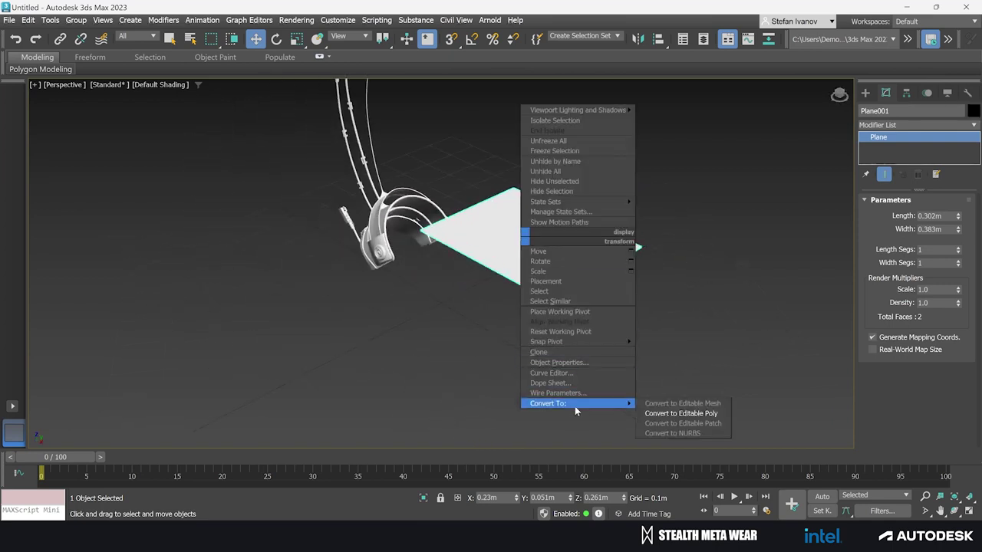
pyautogui.click(668, 415)
pyautogui.moveTo(533, 286); pyautogui.dragTo(484, 309)
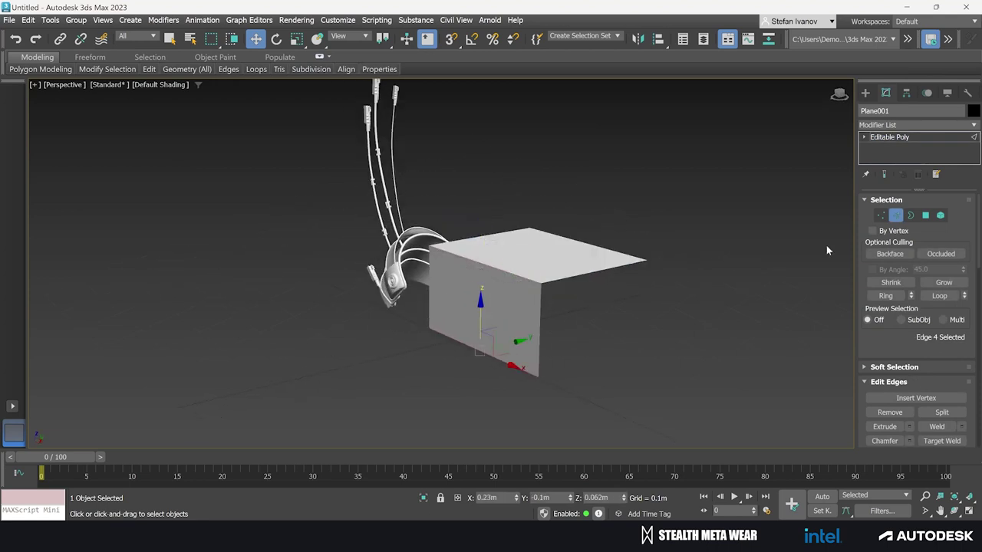
pyautogui.click(914, 137)
# Step: Clone the folded plane along X as two copies, spaced about 0.44 m apart
pyautogui.moveTo(633, 283); pyautogui.dragTo(558, 302)
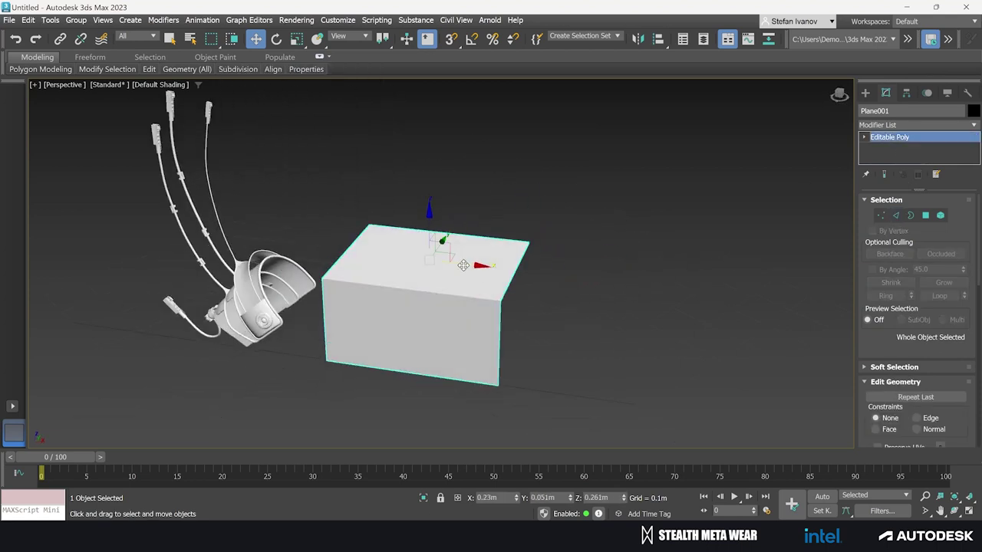
pyautogui.moveTo(463, 266)
pyautogui.mouseDown()
pyautogui.moveTo(675, 309)
pyautogui.moveTo(623, 312)
pyautogui.mouseUp()
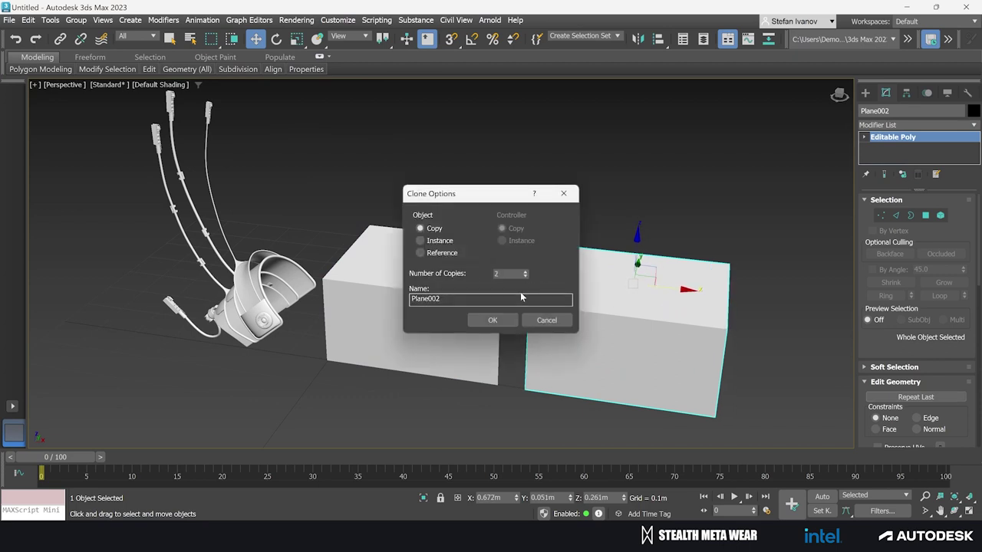
pyautogui.click(492, 320)
pyautogui.scroll(-4, 506, 270)
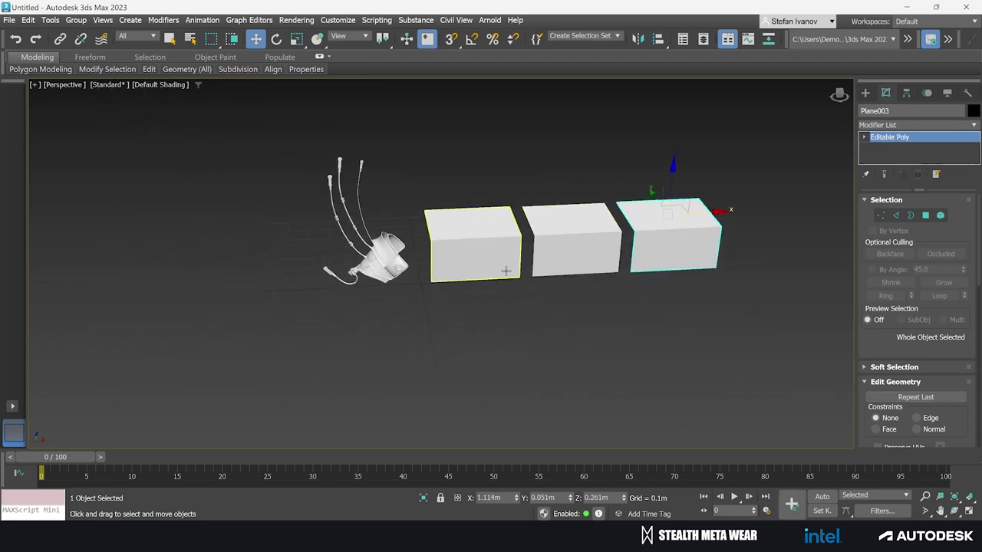
# Step: Apply TurboSmooth with 3 iterations to the original folded plane and display edged faces
pyautogui.scroll(3, 458, 234)
pyautogui.click(905, 127)
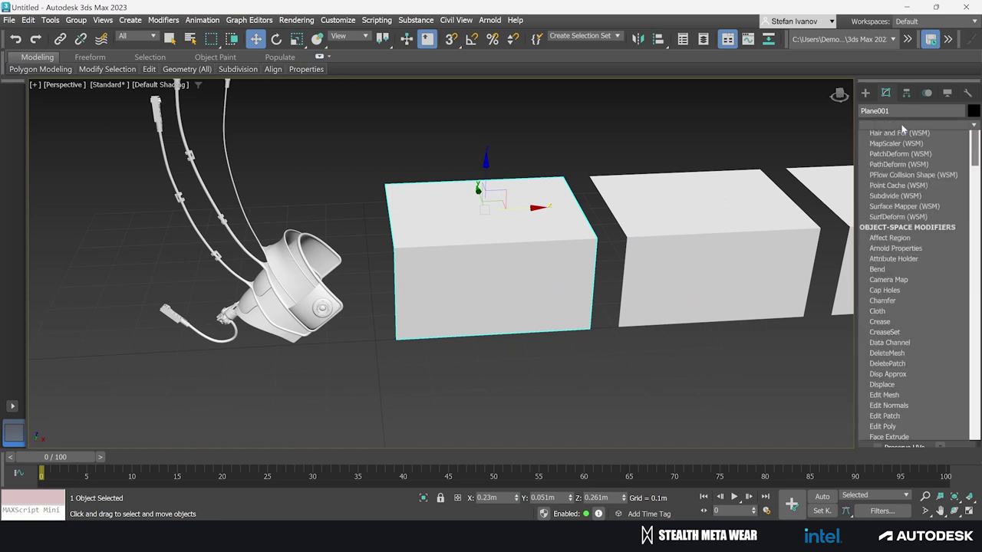
pyautogui.scroll(-10, 937, 292)
pyautogui.click(889, 325)
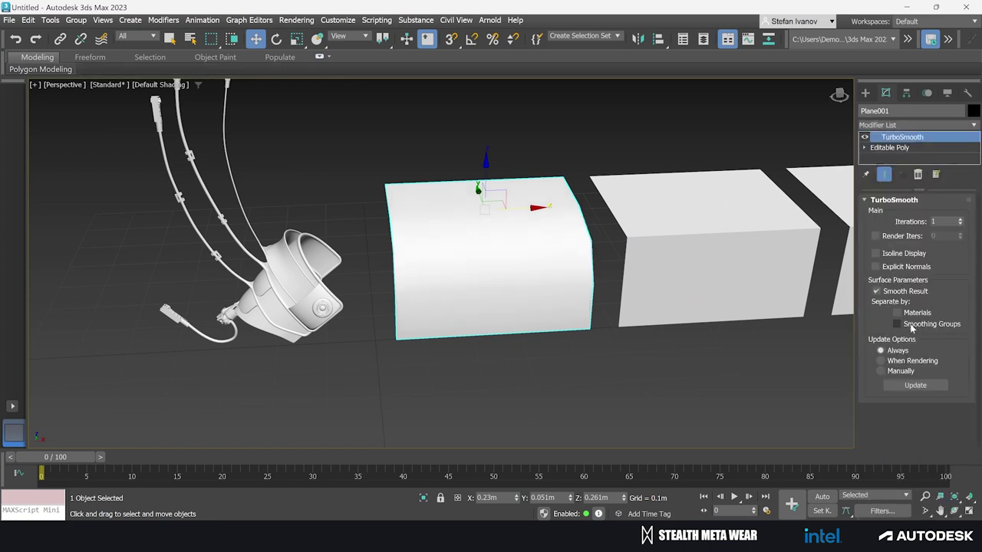
pyautogui.press('F4')
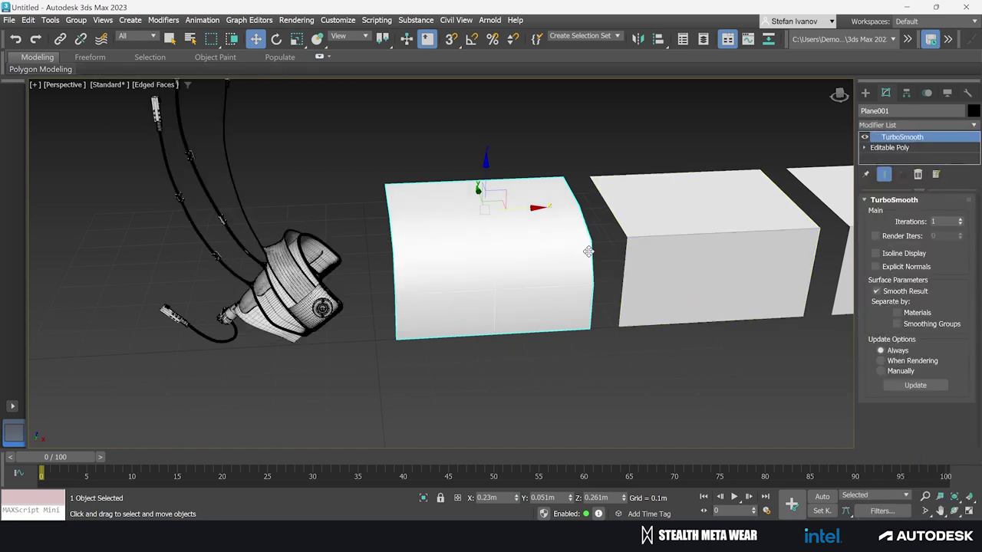
pyautogui.moveTo(526, 247); pyautogui.dragTo(511, 259)
pyautogui.scroll(3, 487, 225)
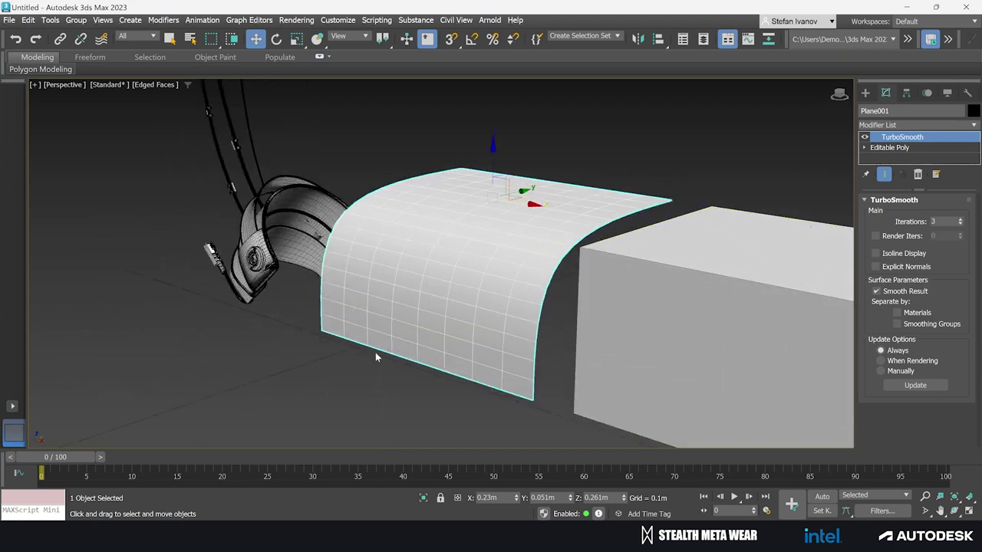
# Step: Select the fold edge of the middle plane and add TurboSmooth with 3 iterations to that plane
pyautogui.click(591, 184)
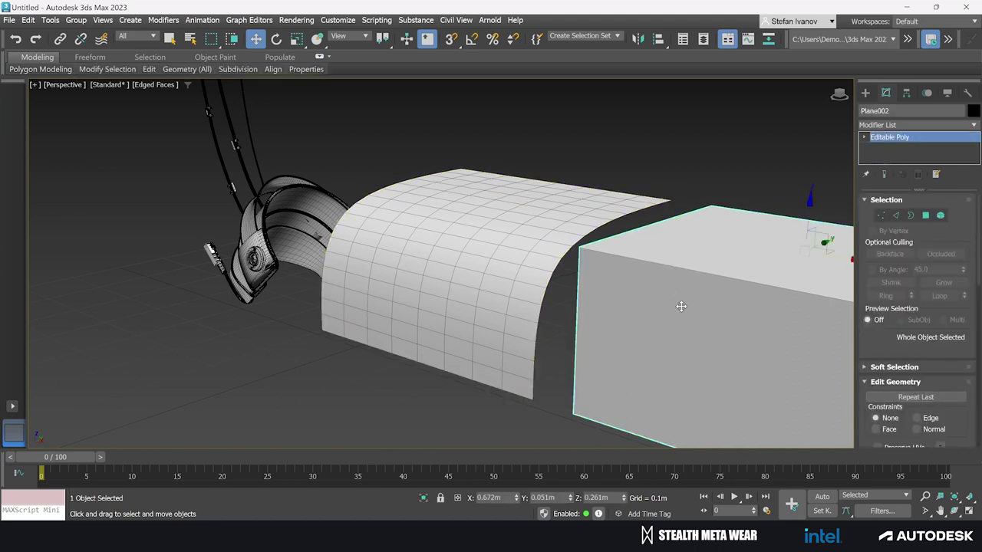
pyautogui.moveTo(681, 306); pyautogui.dragTo(498, 289)
pyautogui.press('2')
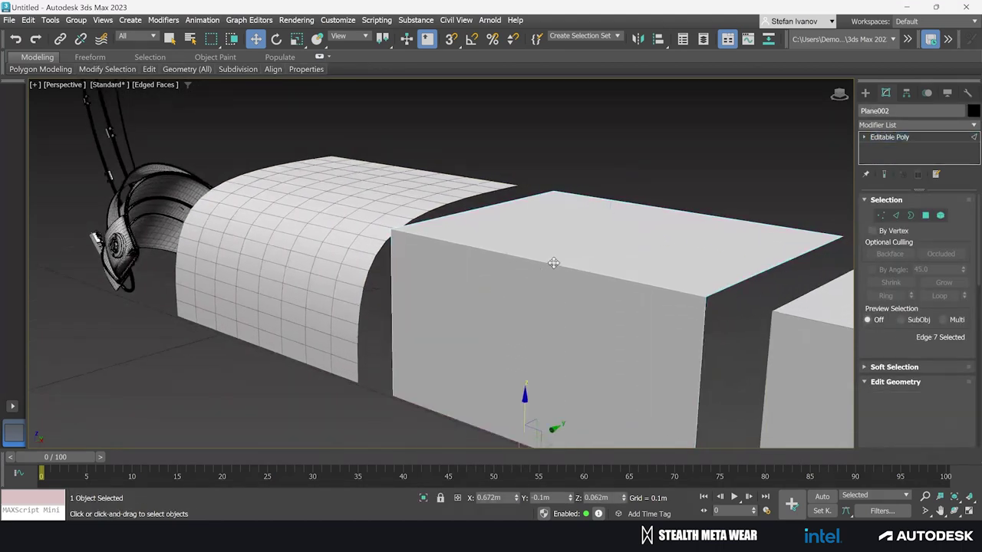
pyautogui.click(553, 263)
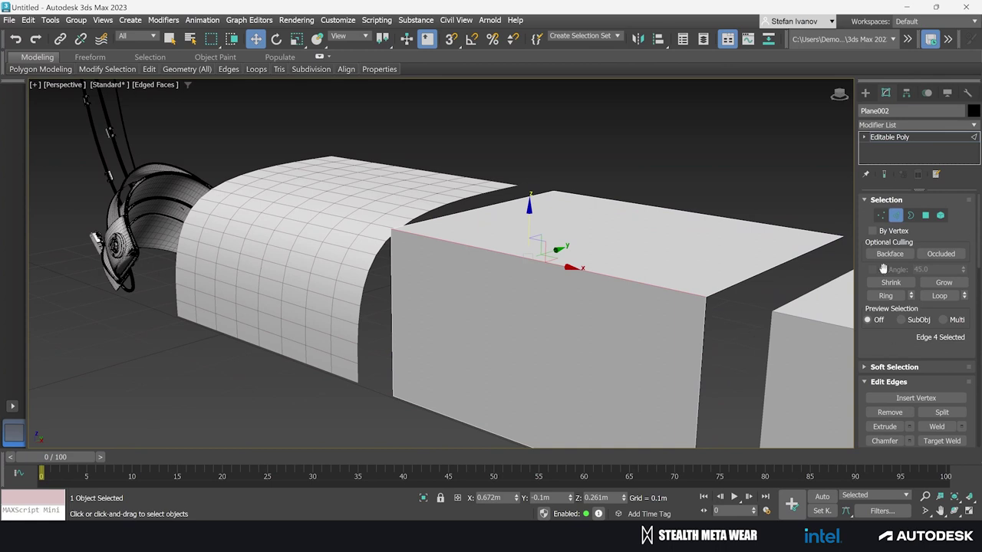
pyautogui.click(914, 124)
pyautogui.scroll(-10, 914, 153)
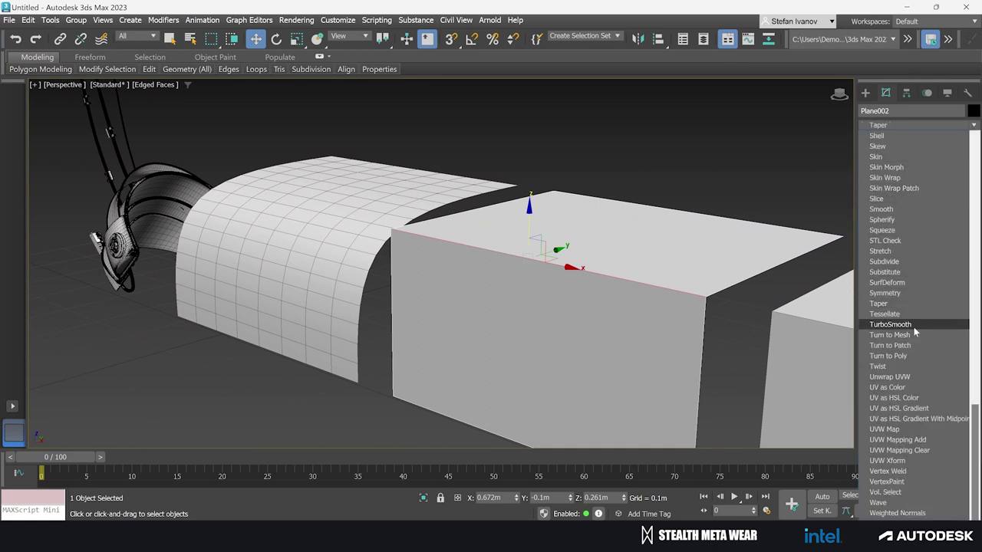
pyautogui.click(890, 324)
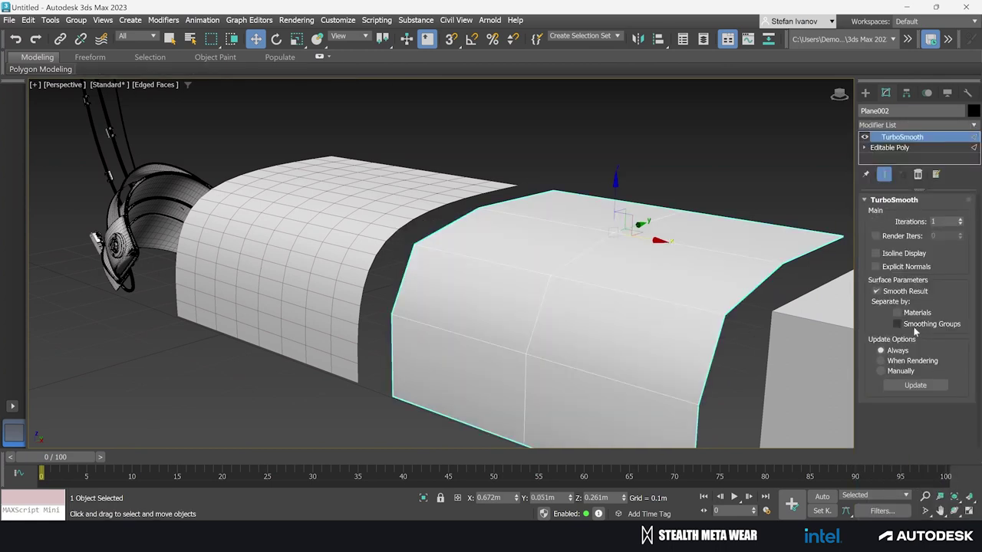
pyautogui.click(960, 219)
pyautogui.click(960, 220)
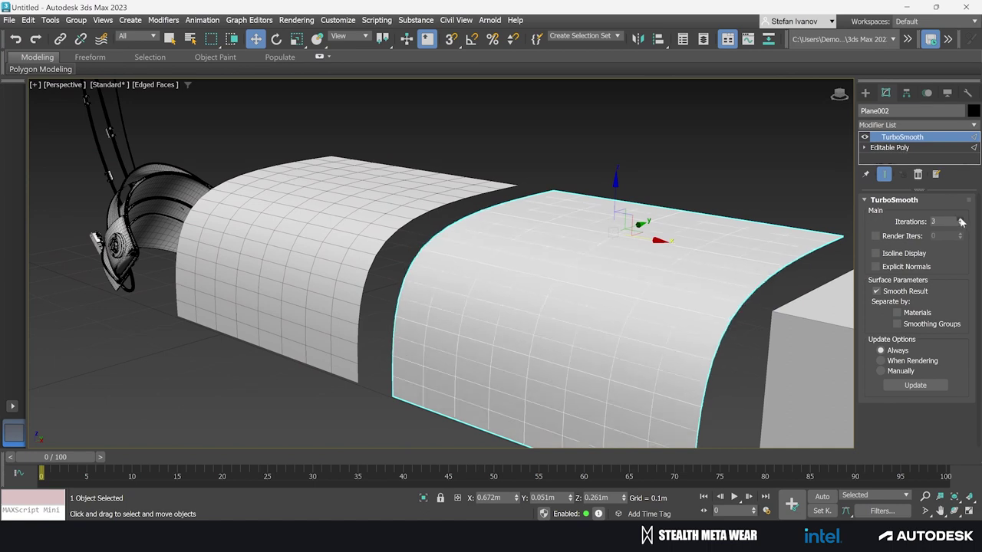
# Step: Chamfer the middle plane's fold edge by 0.018 m with 0 connect edge segments, keeping the TurboSmooth result displayed
pyautogui.click(890, 148)
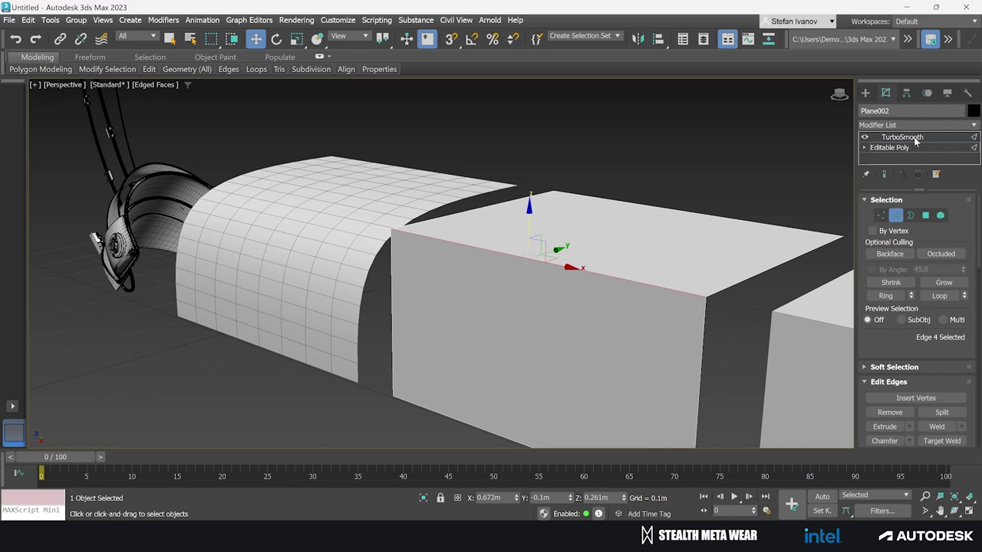
pyautogui.click(884, 175)
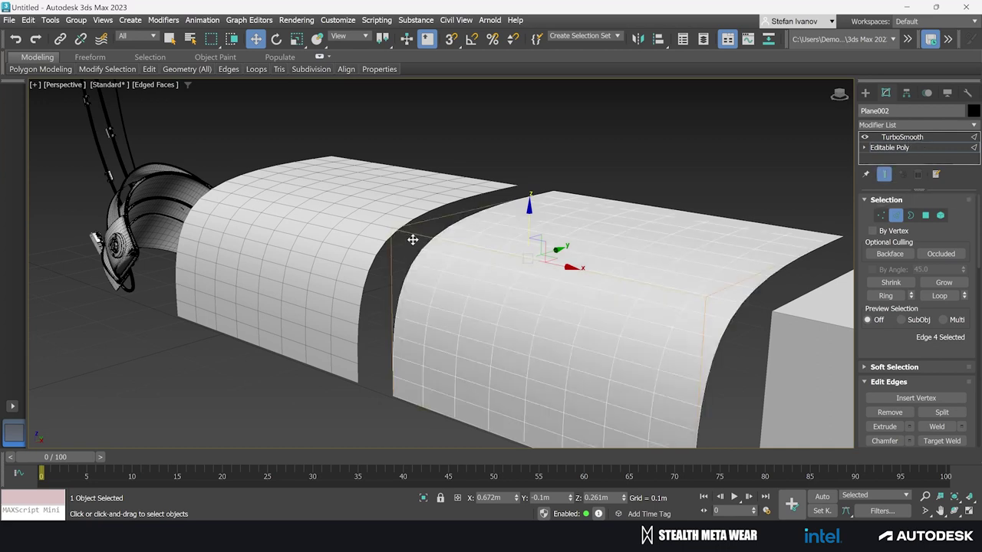
pyautogui.scroll(5, 413, 240)
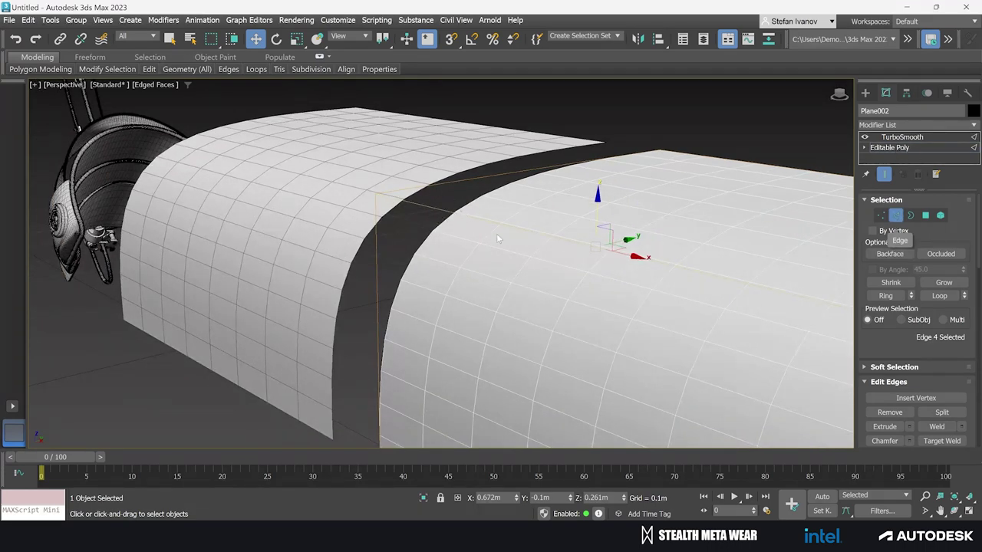
pyautogui.scroll(-1, 908, 417)
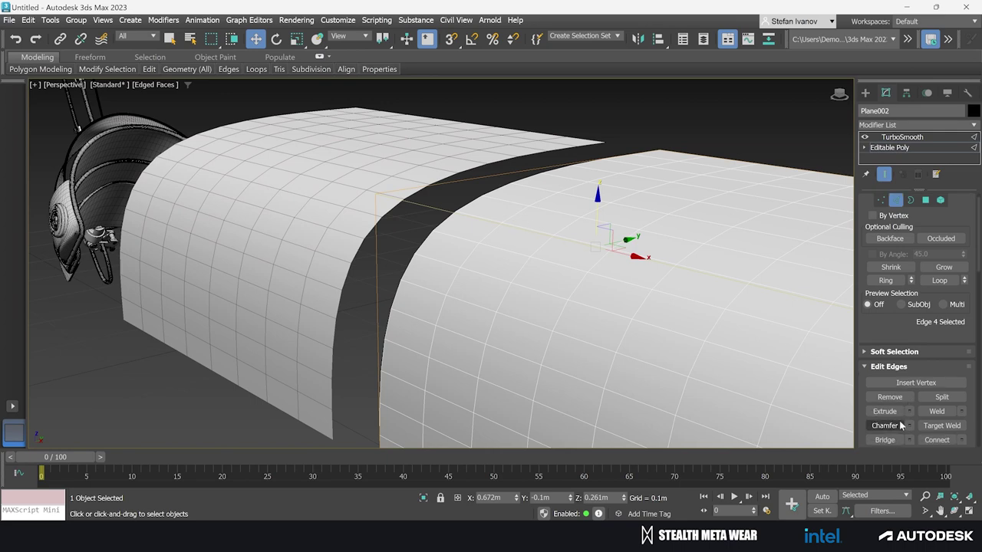
pyautogui.click(910, 427)
pyautogui.moveTo(613, 288); pyautogui.dragTo(514, 278)
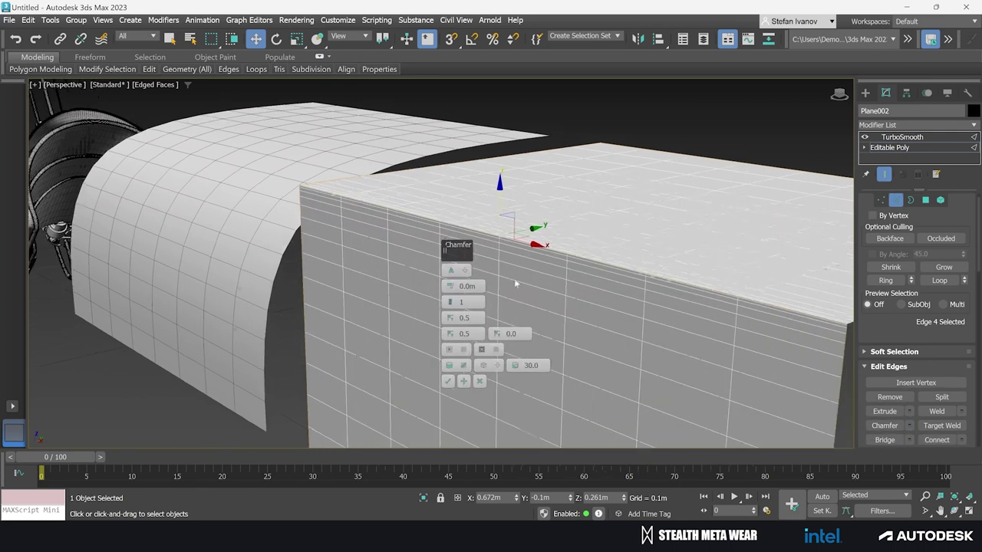
pyautogui.scroll(-3, 514, 278)
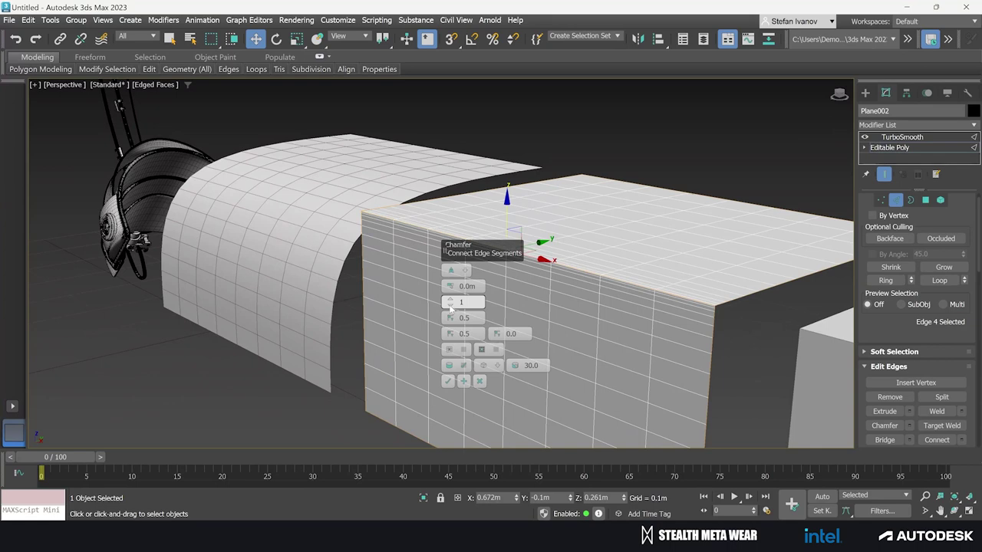
pyautogui.click(450, 306)
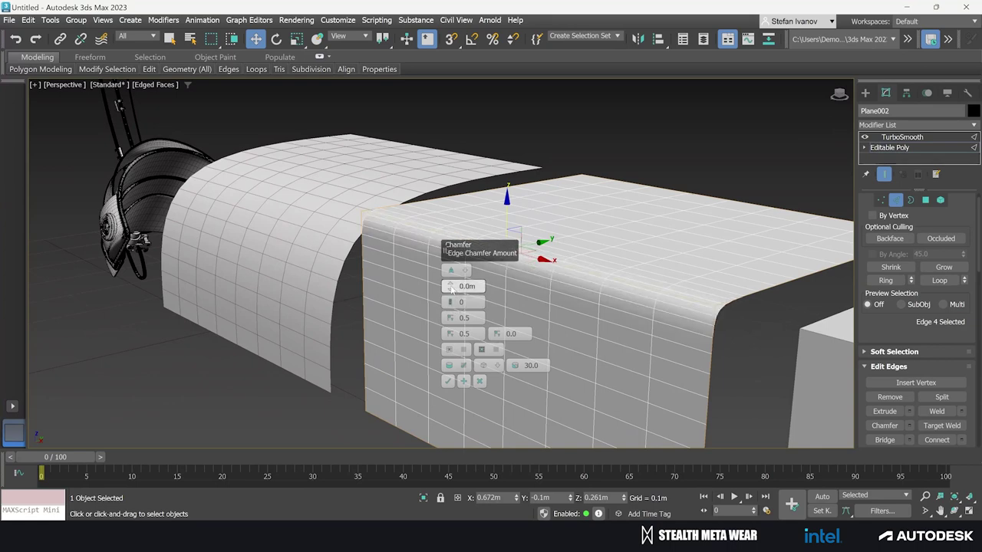
pyautogui.moveTo(450, 286)
pyautogui.mouseDown()
pyautogui.moveTo(460, 245)
pyautogui.moveTo(462, 335)
pyautogui.mouseUp()
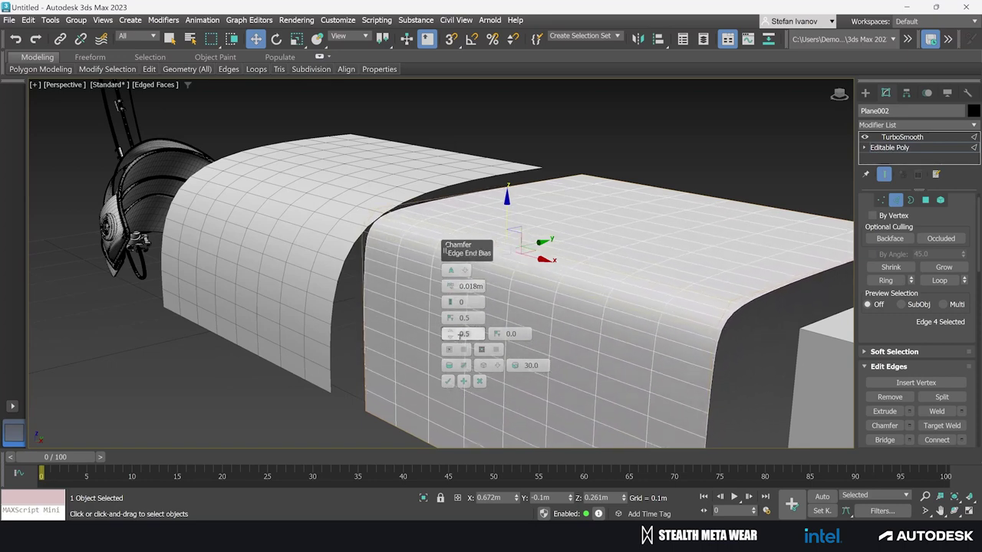
pyautogui.click(449, 381)
pyautogui.scroll(-3, 548, 204)
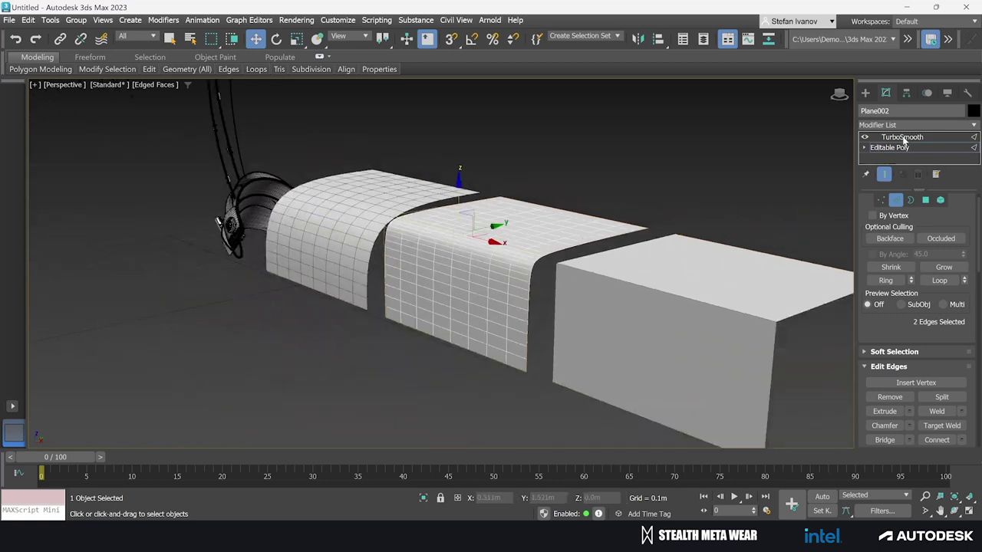
pyautogui.click(902, 137)
# Step: Add TurboSmooth with 3 iterations to the third folded plane
pyautogui.click(718, 268)
pyautogui.click(914, 127)
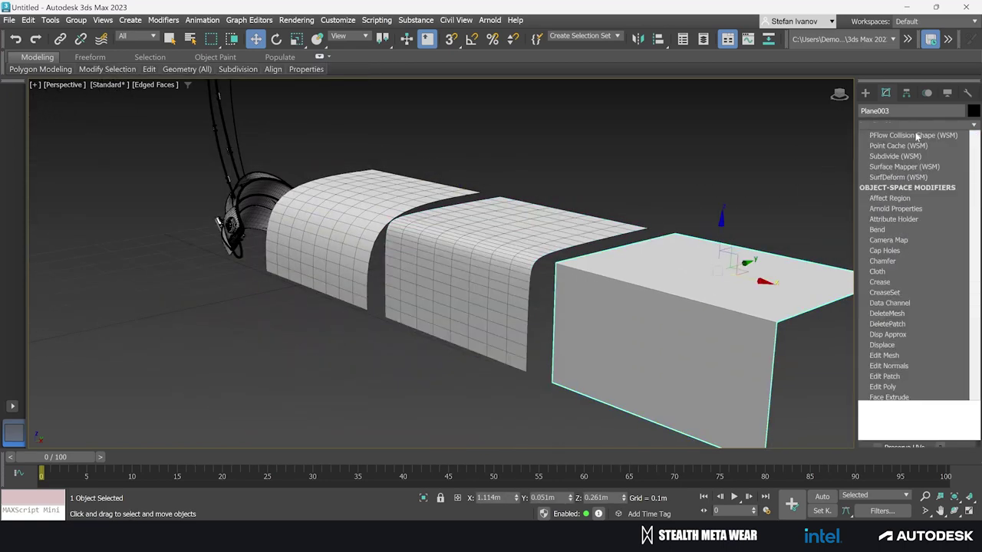
pyautogui.press('t')
pyautogui.click(890, 325)
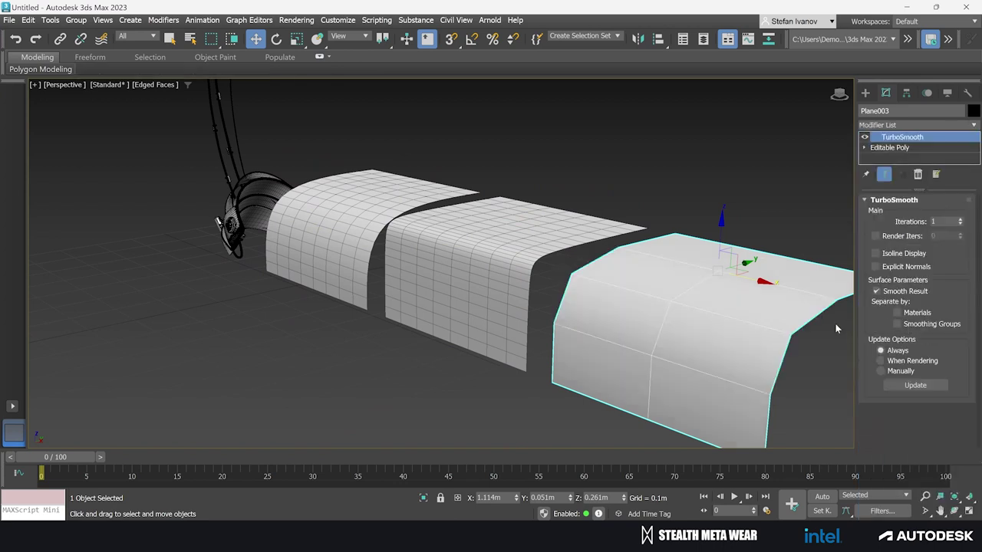
pyautogui.click(960, 219)
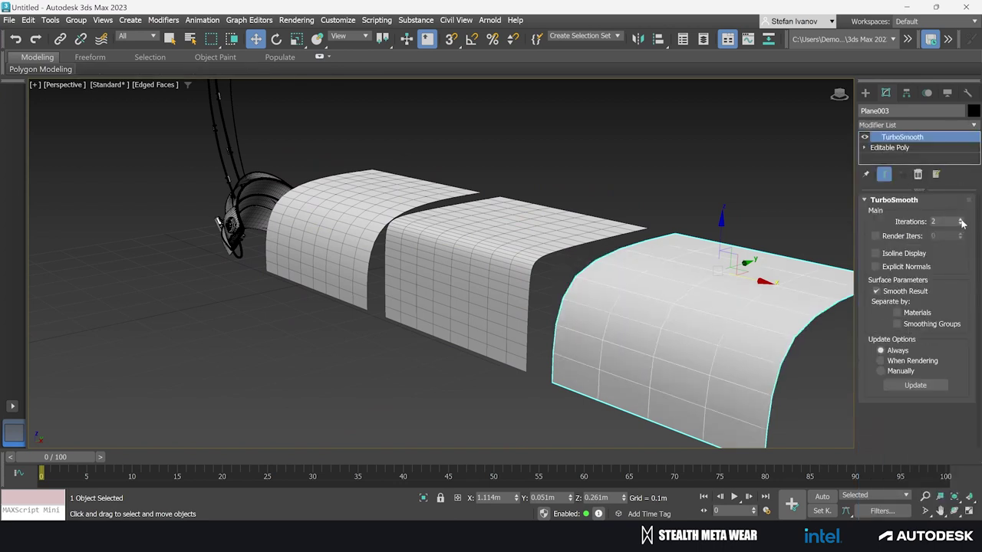
pyautogui.click(960, 219)
# Step: Select the third plane's fold edge in its Editable Poly level with the smoothed end result shown
pyautogui.click(906, 148)
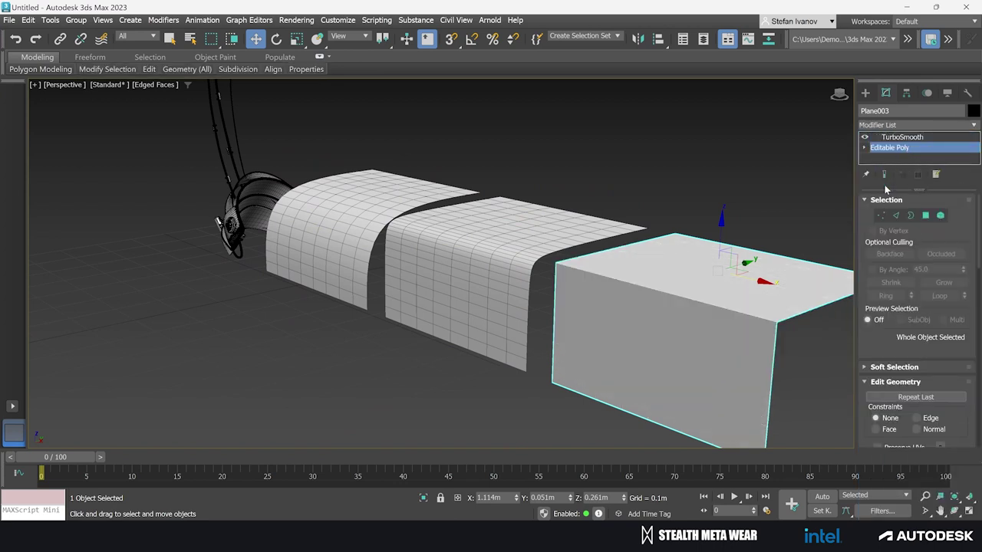
pyautogui.click(885, 175)
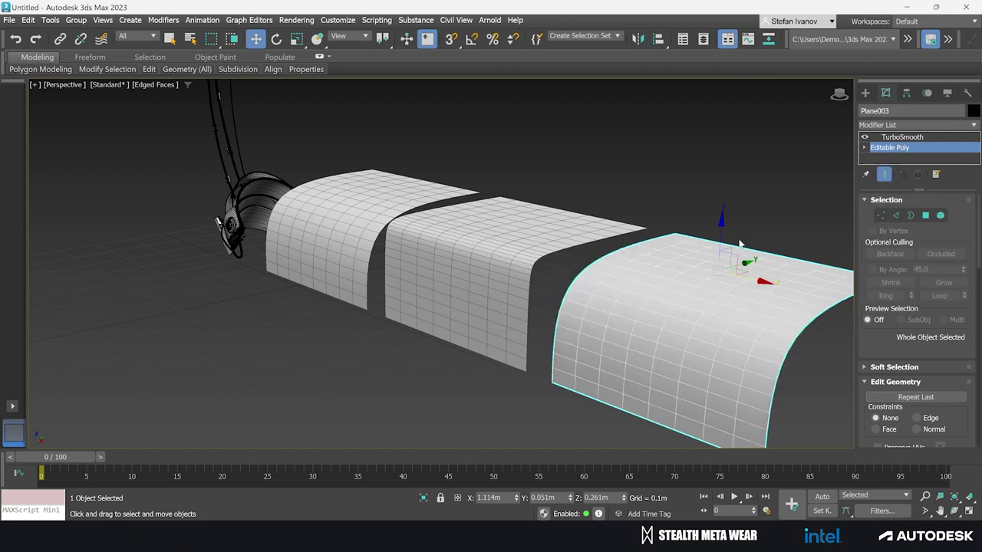
pyautogui.moveTo(700, 288); pyautogui.dragTo(656, 262)
pyautogui.press('2')
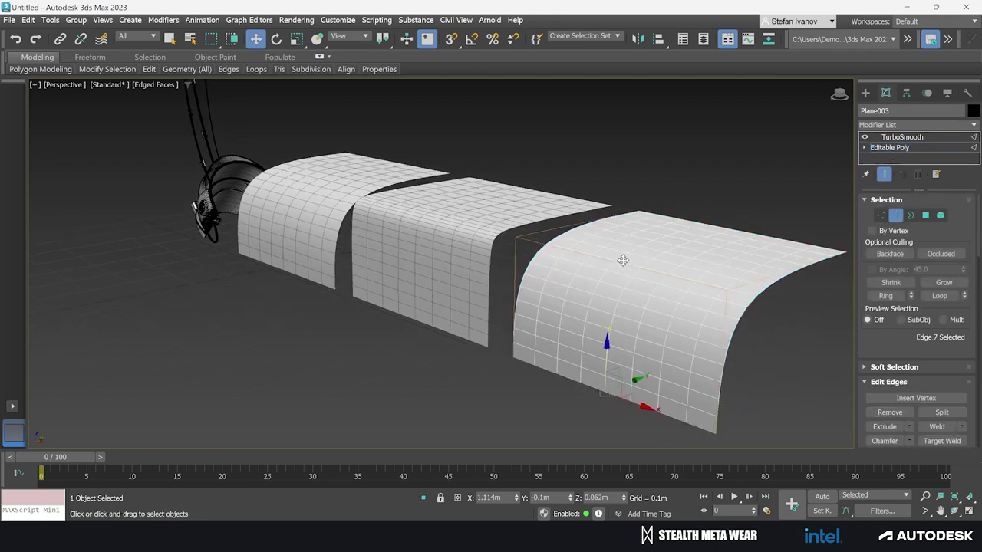
pyautogui.click(536, 243)
pyautogui.scroll(-2, 910, 352)
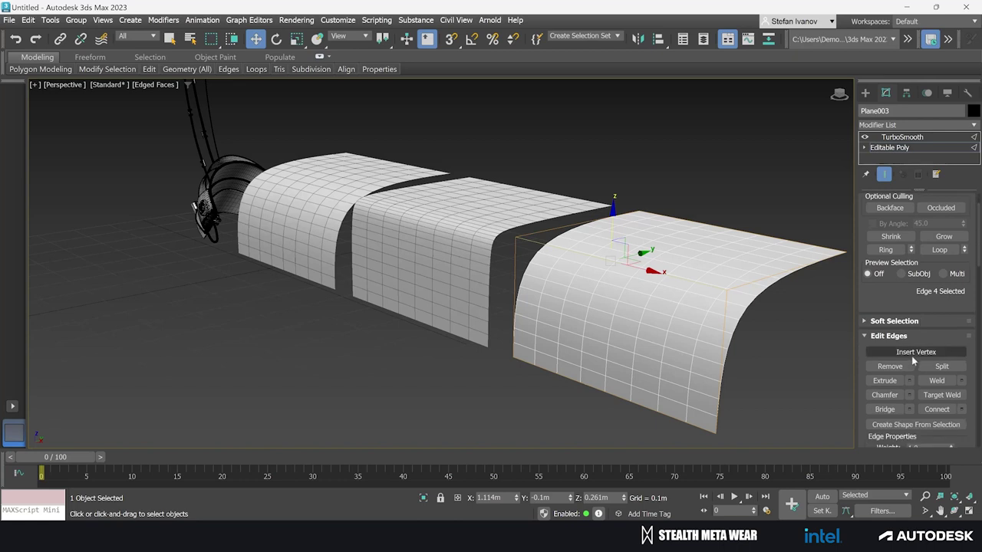
pyautogui.scroll(2, 751, 322)
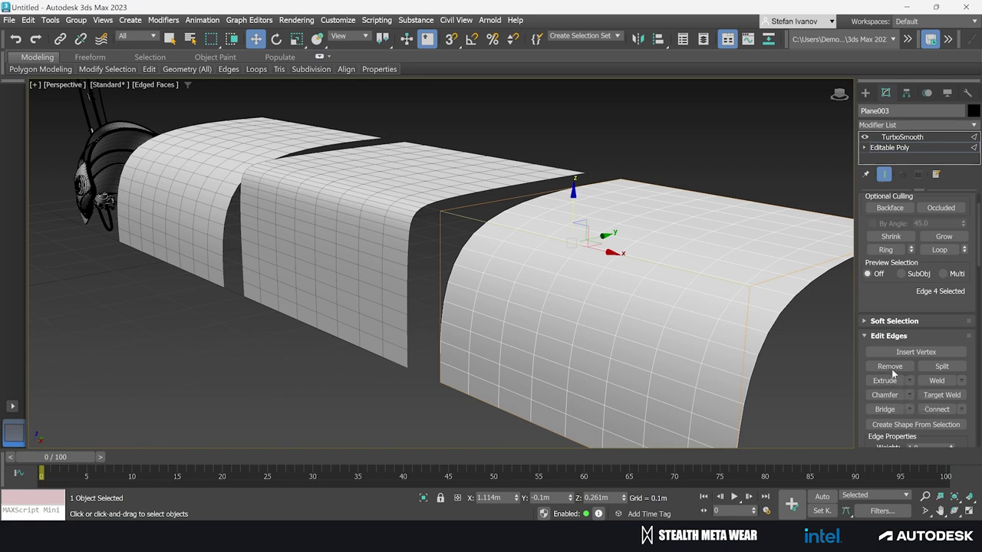
# Step: Try extruding the third plane's fold edge with 0 m height and 0.024 m width while TurboSmooth is temporarily disabled
pyautogui.click(865, 138)
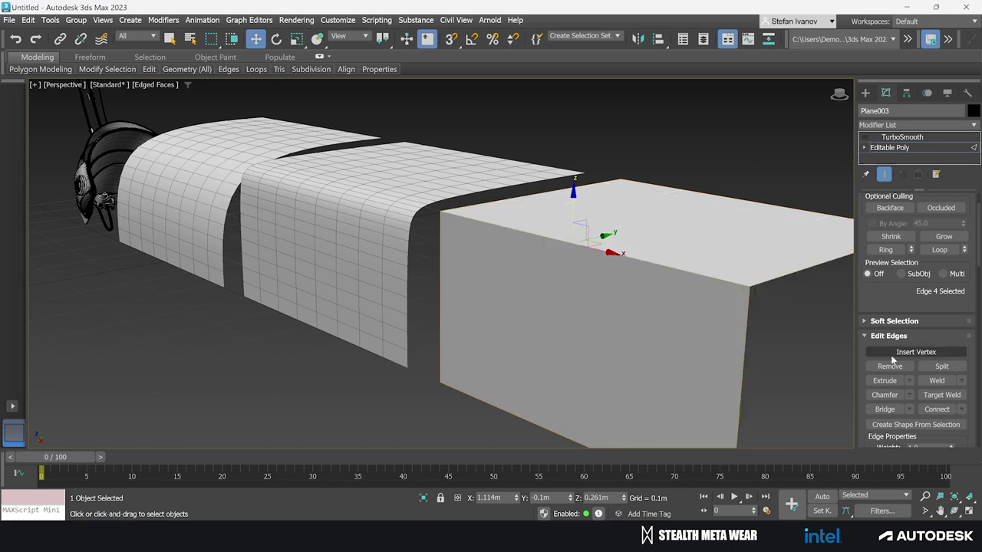
pyautogui.click(909, 381)
pyautogui.moveTo(774, 348); pyautogui.dragTo(670, 253)
pyautogui.moveTo(554, 191); pyautogui.dragTo(575, 230)
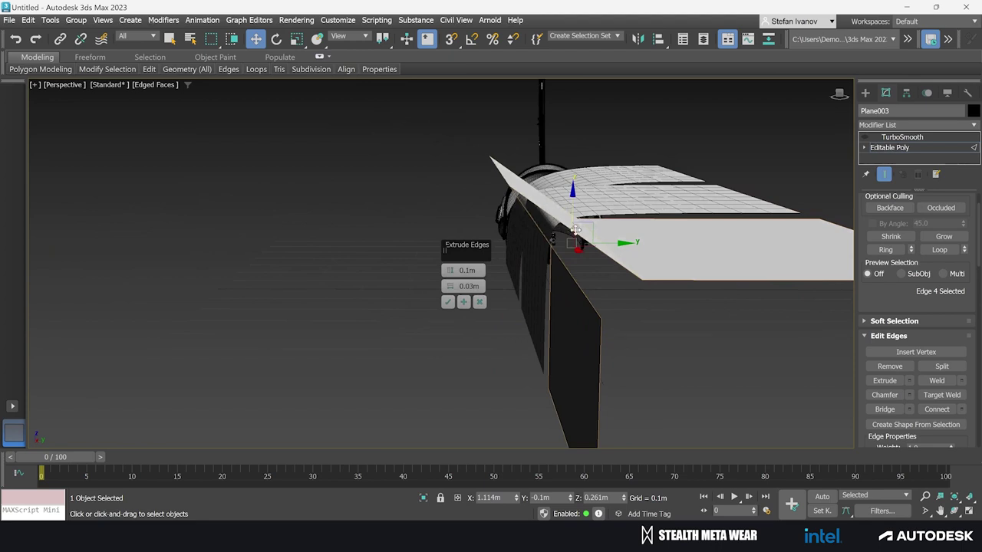
pyautogui.moveTo(552, 289); pyautogui.dragTo(552, 269)
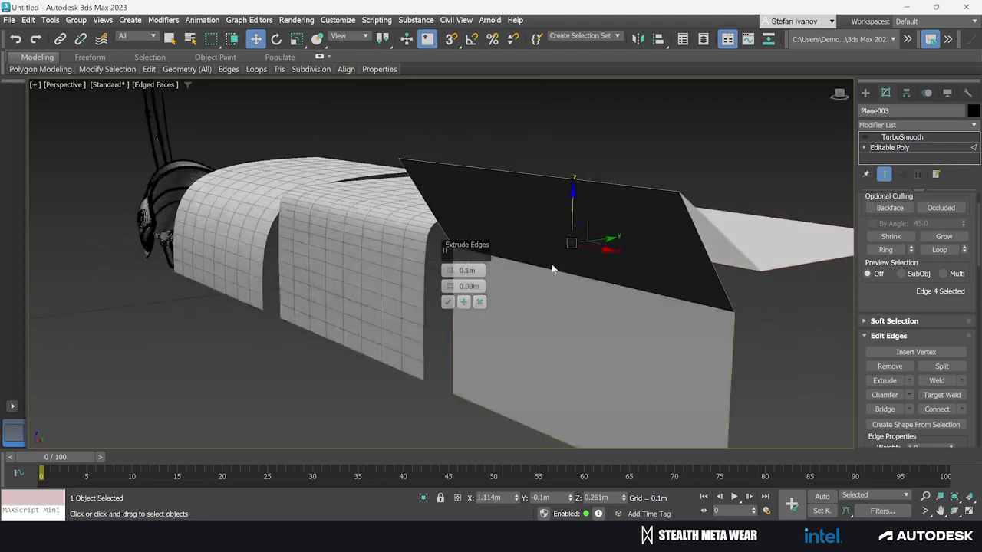
pyautogui.rightClick(450, 277)
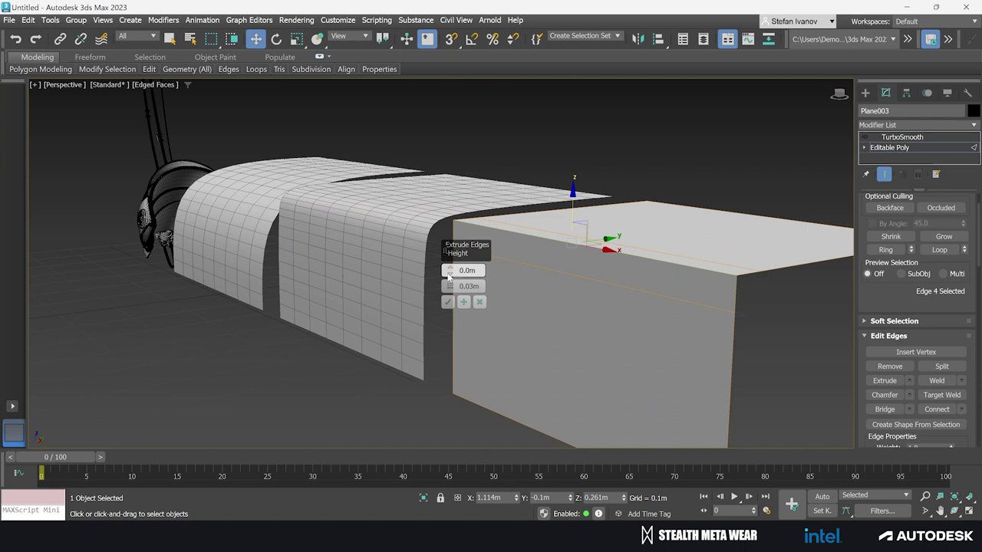
pyautogui.moveTo(571, 296); pyautogui.dragTo(569, 324)
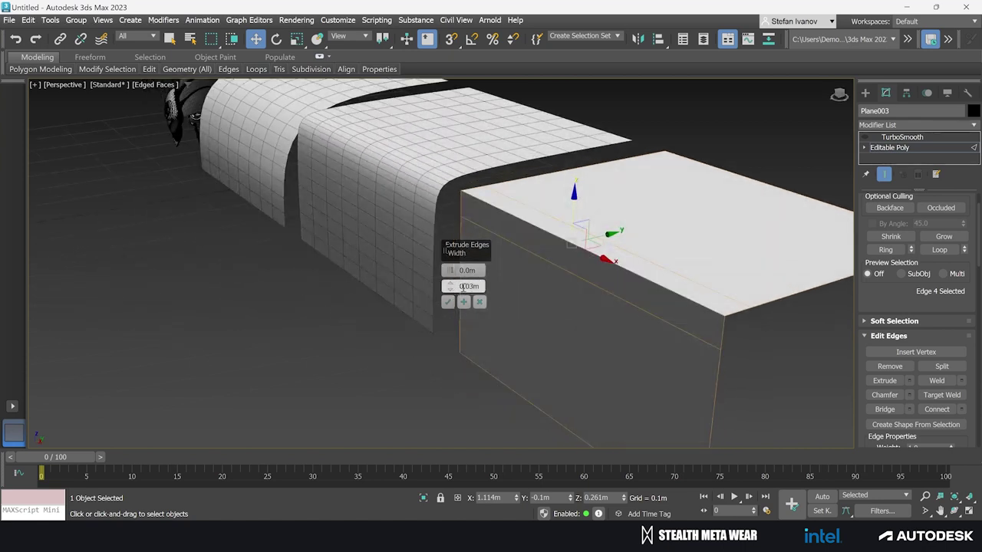
pyautogui.moveTo(449, 287)
pyautogui.mouseDown()
pyautogui.moveTo(450, 303)
pyautogui.moveTo(450, 282)
pyautogui.moveTo(450, 292)
pyautogui.mouseUp()
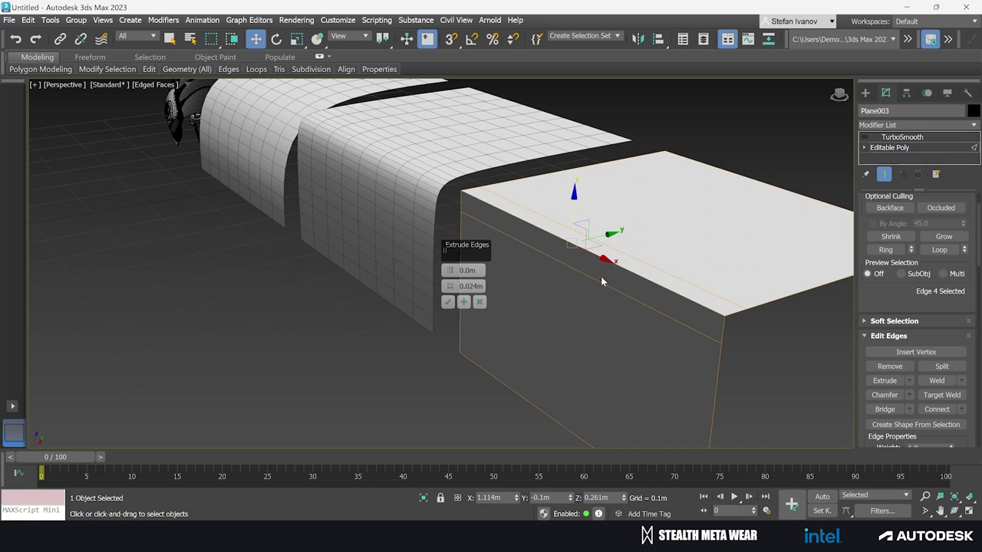
pyautogui.click(480, 302)
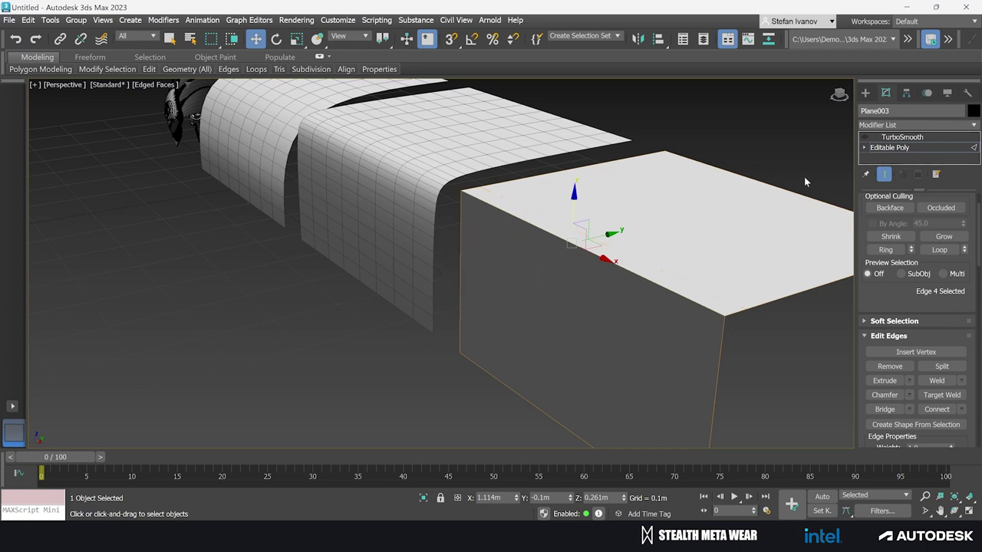
pyautogui.click(866, 137)
# Step: Extrude the third plane's fold edge with 0 m height and 0.001 m width, and return to the TurboSmooth level
pyautogui.click(910, 381)
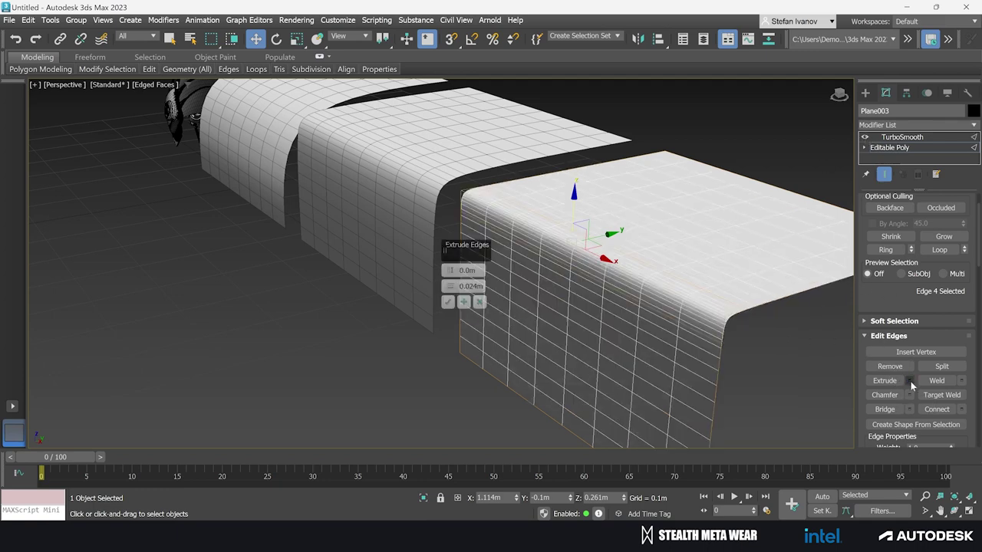
pyautogui.moveTo(451, 271)
pyautogui.mouseDown()
pyautogui.moveTo(452, 257)
pyautogui.moveTo(457, 301)
pyautogui.moveTo(457, 259)
pyautogui.moveTo(457, 300)
pyautogui.moveTo(458, 288)
pyautogui.mouseUp()
pyautogui.moveTo(565, 293); pyautogui.dragTo(572, 243)
pyautogui.rightClick(450, 272)
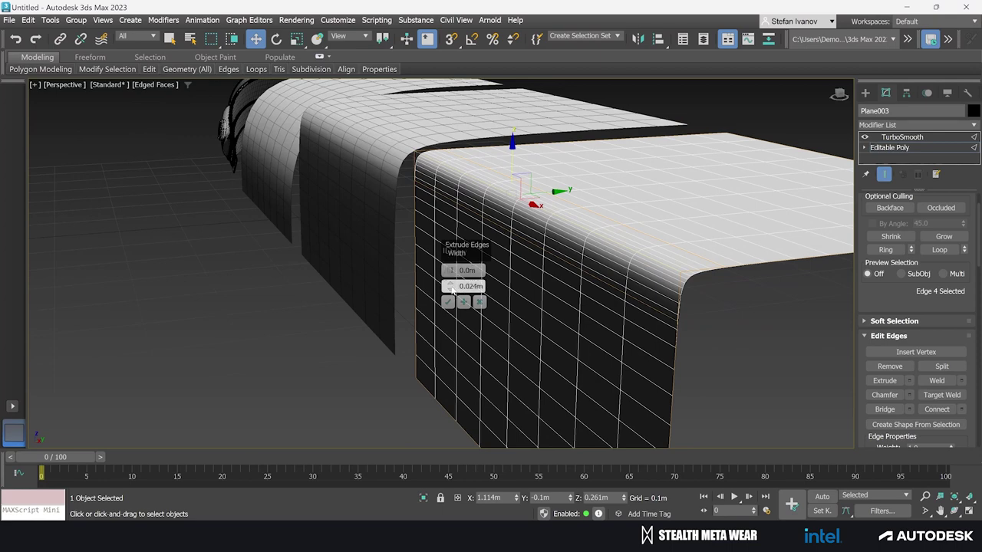
pyautogui.moveTo(452, 291); pyautogui.dragTo(452, 299)
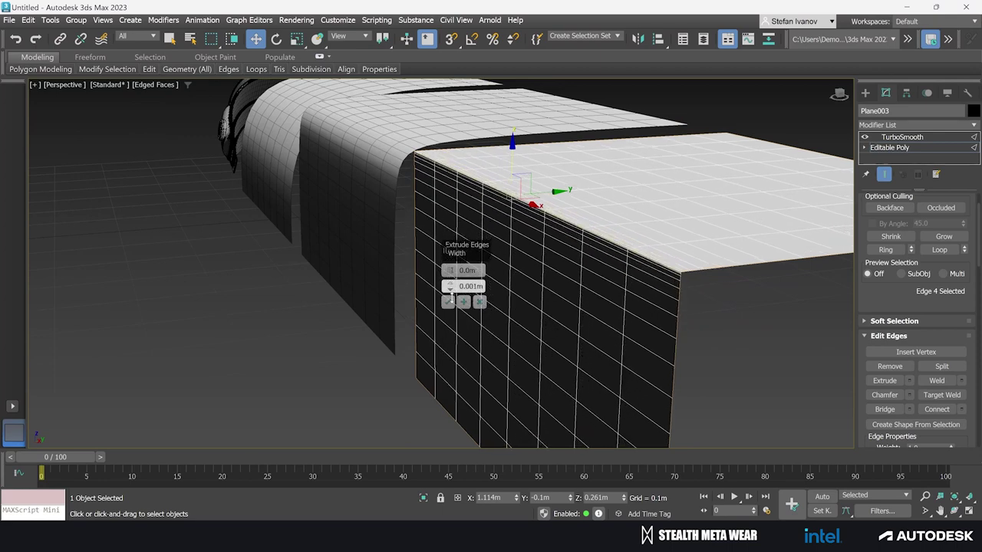
pyautogui.scroll(6, 461, 176)
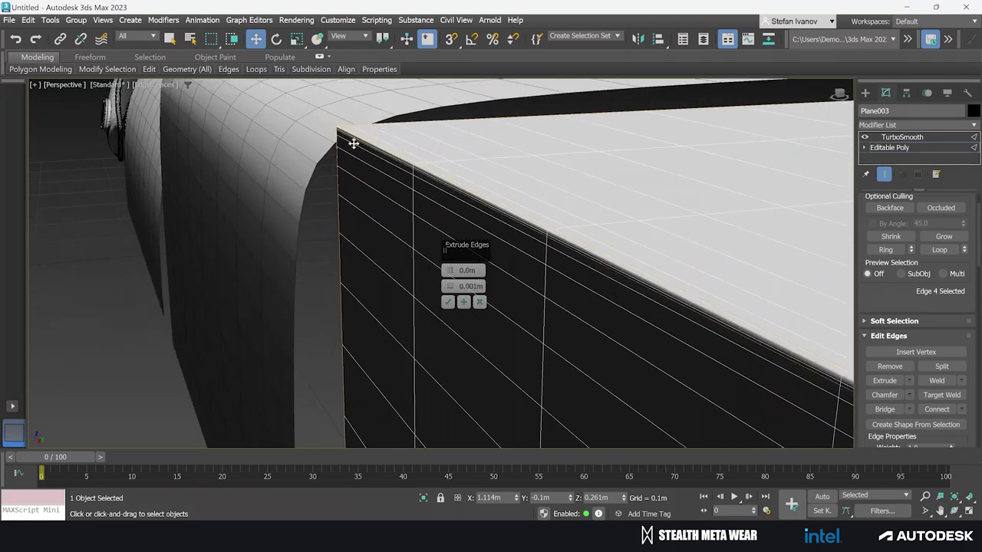
pyautogui.scroll(-2, 399, 172)
pyautogui.click(449, 304)
pyautogui.click(911, 137)
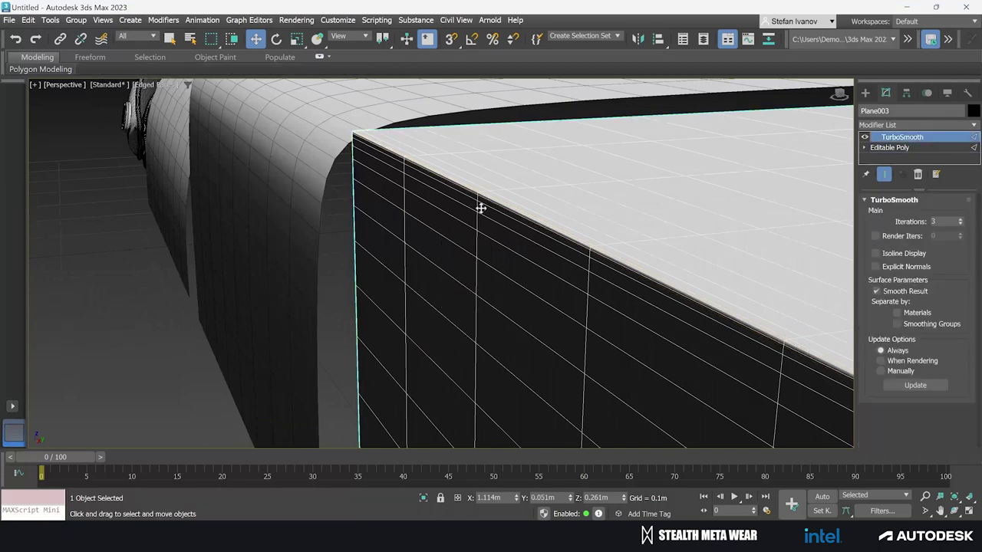
# Step: Deselect the plane and hide the edged faces to compare the three smoothed folds in plain shading
pyautogui.click(333, 225)
pyautogui.scroll(-4, 373, 211)
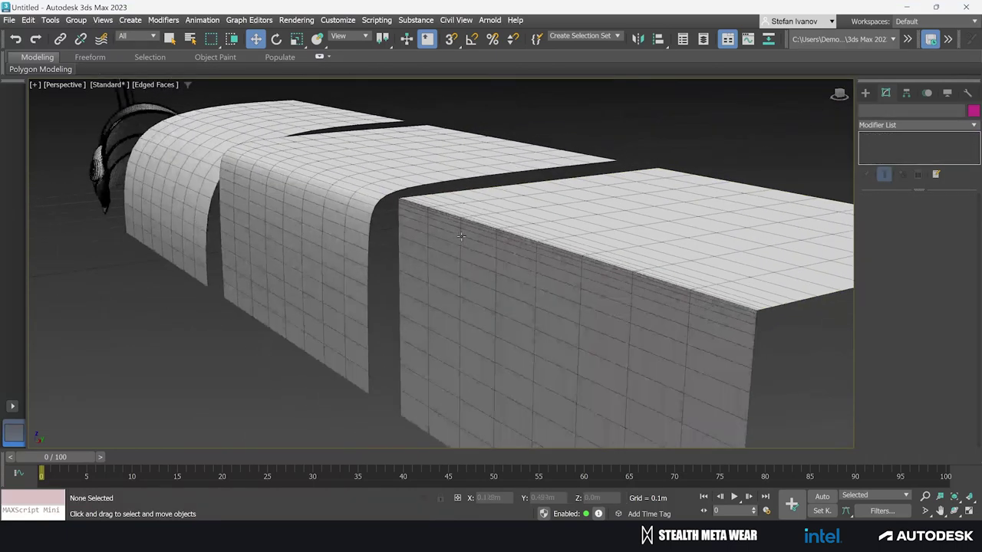
pyautogui.press('F4')
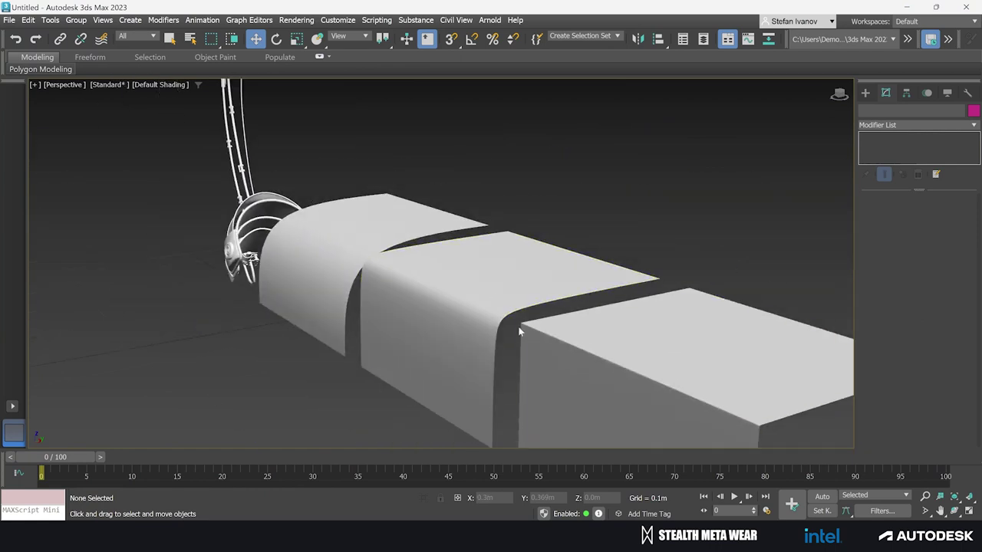
pyautogui.moveTo(563, 313); pyautogui.dragTo(549, 292)
pyautogui.moveTo(615, 312); pyautogui.dragTo(510, 306)
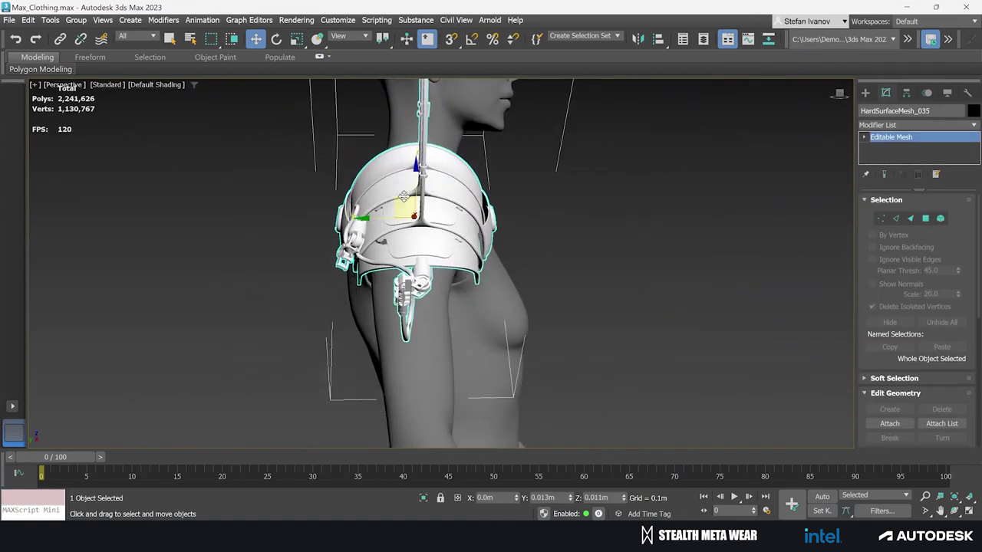
# Step: Move, rotate and scale the shoulder armour to about 107% so it wraps around the body's right shoulder
pyautogui.moveTo(404, 197); pyautogui.dragTo(287, 275)
pyautogui.press('e')
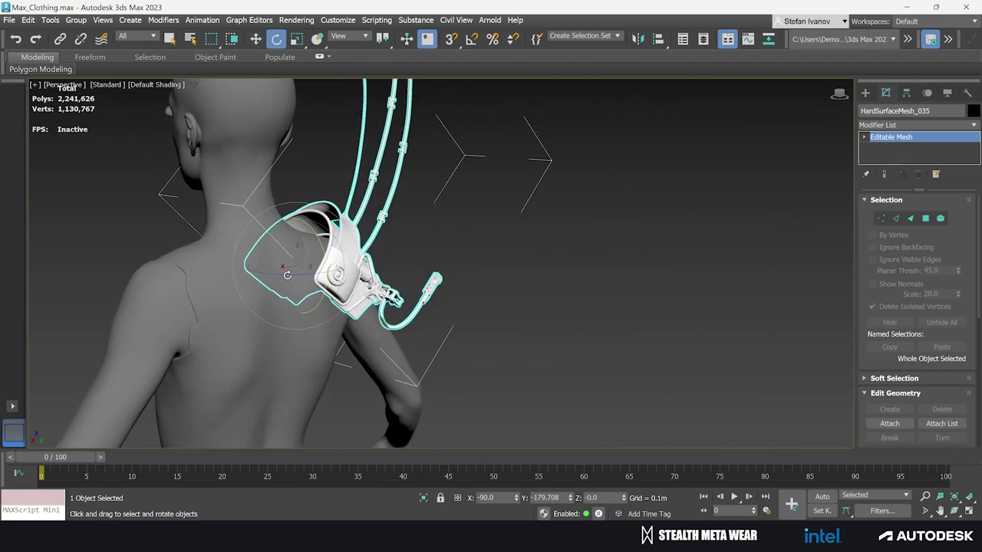
pyautogui.press('w')
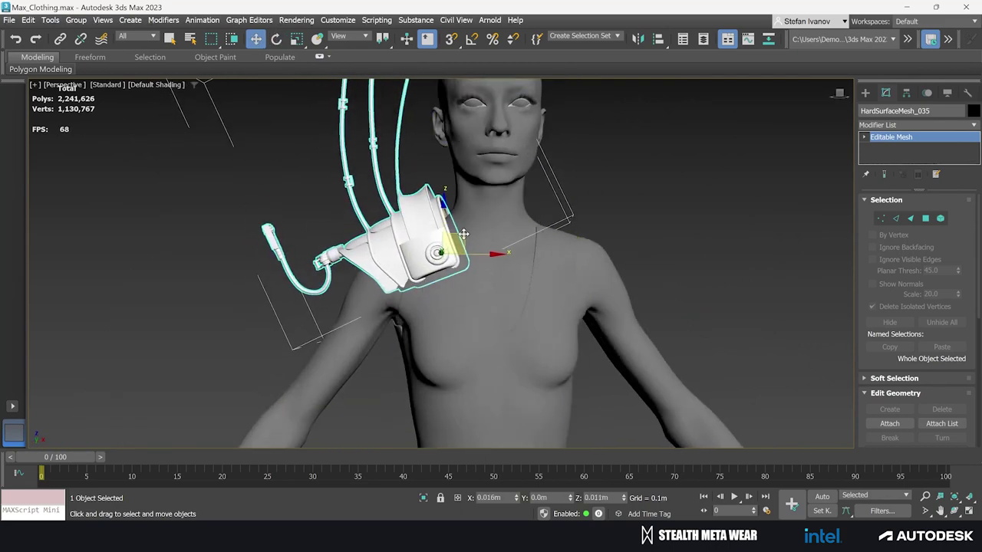
pyautogui.press('r')
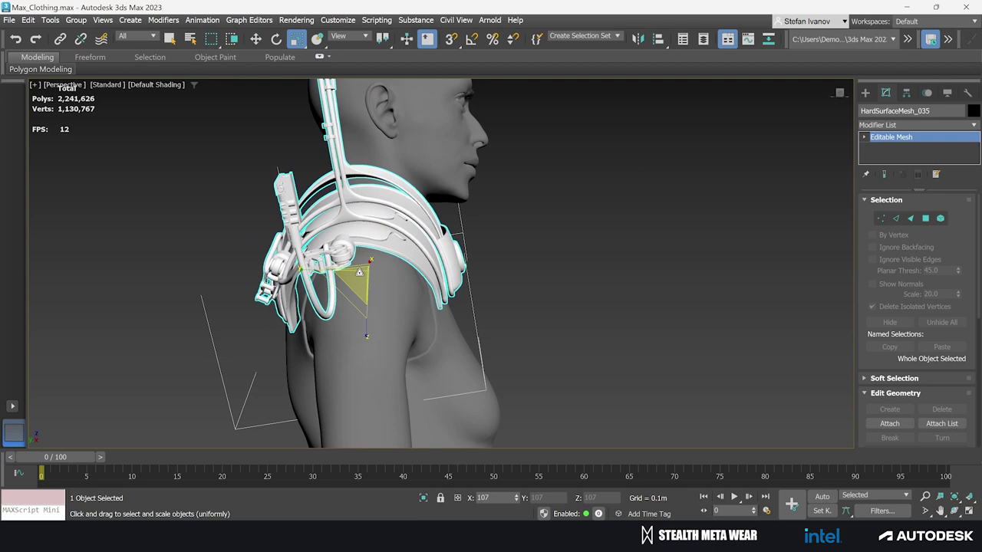
pyautogui.press('e')
pyautogui.moveTo(238, 245); pyautogui.dragTo(223, 248)
pyautogui.press('w')
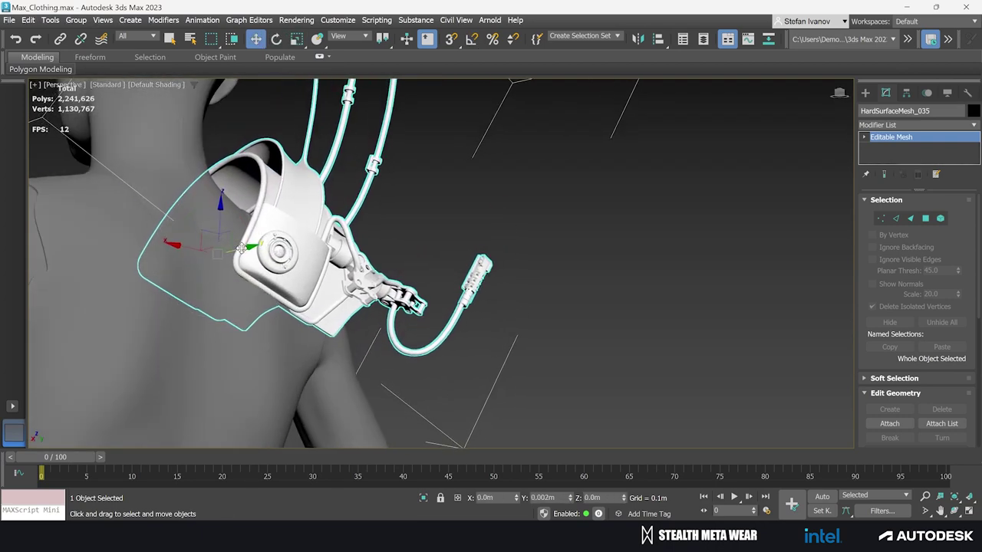
pyautogui.click(461, 308)
pyautogui.scroll(-4, 461, 309)
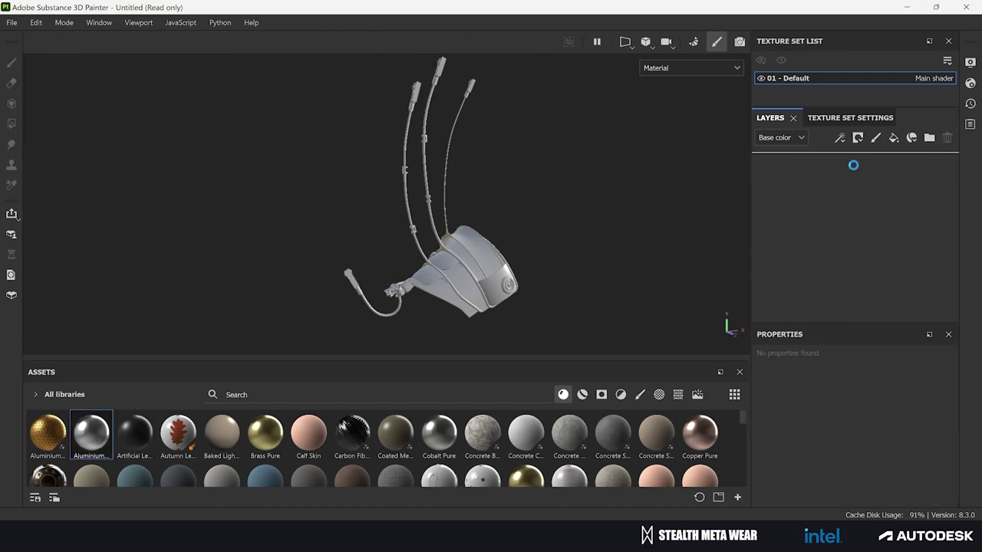
# Step: In Substance 3D Painter, bake the armour's mesh maps at 4096 output size, using the low poly mesh as high poly
pyautogui.hotkey('ctrl', 'z')
pyautogui.click(850, 118)
pyautogui.scroll(-5, 866, 245)
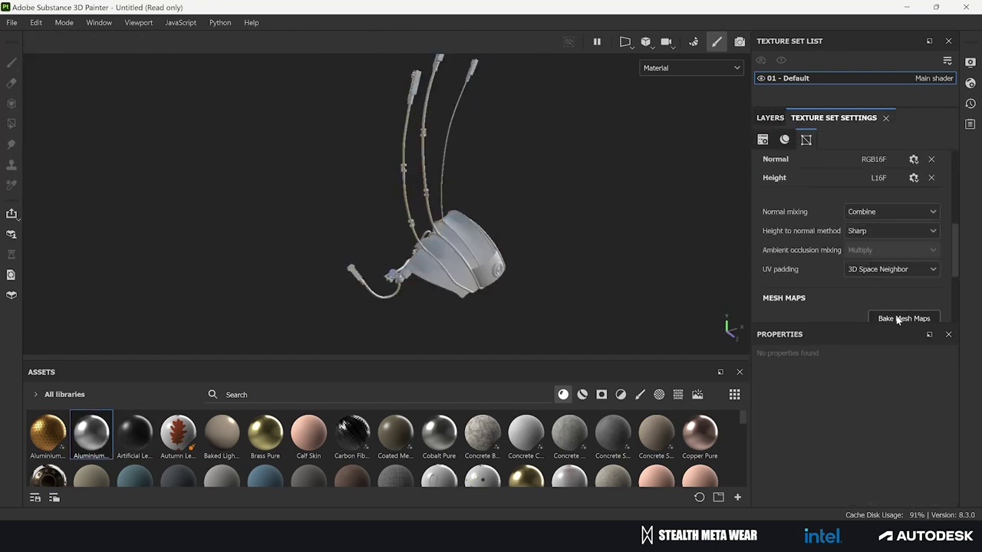
pyautogui.click(898, 320)
pyautogui.click(774, 261)
pyautogui.click(839, 183)
pyautogui.click(832, 284)
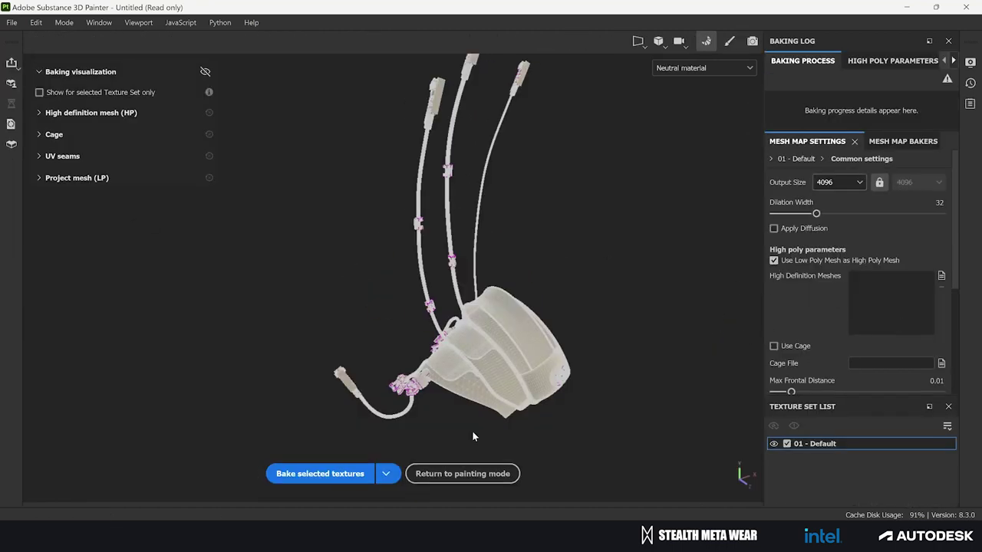
pyautogui.click(351, 474)
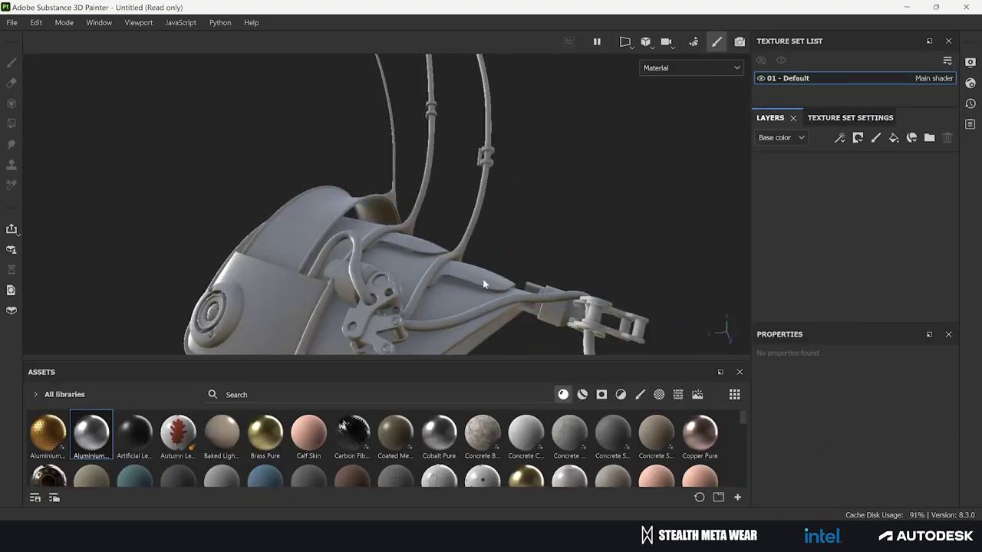
# Step: Apply the red Steel Painted smart material to the whole shoulder armour
pyautogui.moveTo(483, 278)
pyautogui.mouseDown()
pyautogui.moveTo(396, 208)
pyautogui.moveTo(498, 302)
pyautogui.moveTo(301, 241)
pyautogui.moveTo(506, 200)
pyautogui.moveTo(427, 293)
pyautogui.moveTo(433, 346)
pyautogui.mouseUp()
pyautogui.scroll(-5, 301, 241)
pyautogui.scroll(-5, 426, 292)
pyautogui.click(621, 395)
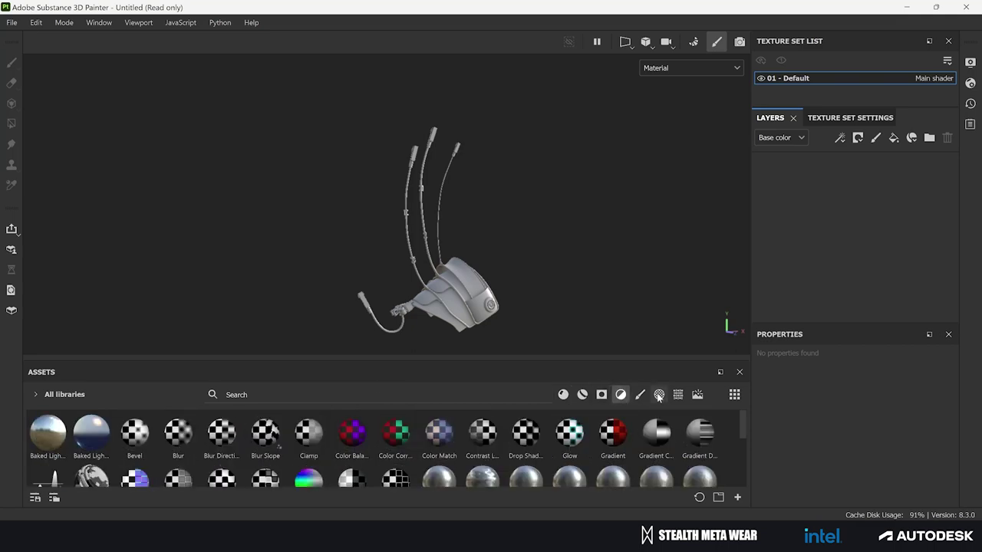
pyautogui.click(659, 394)
pyautogui.click(563, 394)
pyautogui.click(582, 394)
pyautogui.scroll(-15, 510, 459)
pyautogui.moveTo(308, 420)
pyautogui.mouseDown()
pyautogui.moveTo(520, 301)
pyautogui.moveTo(364, 277)
pyautogui.moveTo(415, 268)
pyautogui.mouseUp()
pyautogui.scroll(5, 491, 296)
# Step: Expand the Steel Painted group and hide its Metal Details layer
pyautogui.click(774, 167)
pyautogui.click(760, 261)
pyautogui.scroll(-8, 470, 233)
pyautogui.scroll(6, 470, 233)
pyautogui.moveTo(184, 261)
pyautogui.mouseDown()
pyautogui.moveTo(284, 269)
pyautogui.moveTo(234, 252)
pyautogui.moveTo(180, 261)
pyautogui.mouseUp()
# Step: Change the Paint layer's base colour to a slightly less saturated red
pyautogui.click(790, 196)
pyautogui.scroll(-10, 884, 414)
pyautogui.click(882, 386)
pyautogui.click(800, 355)
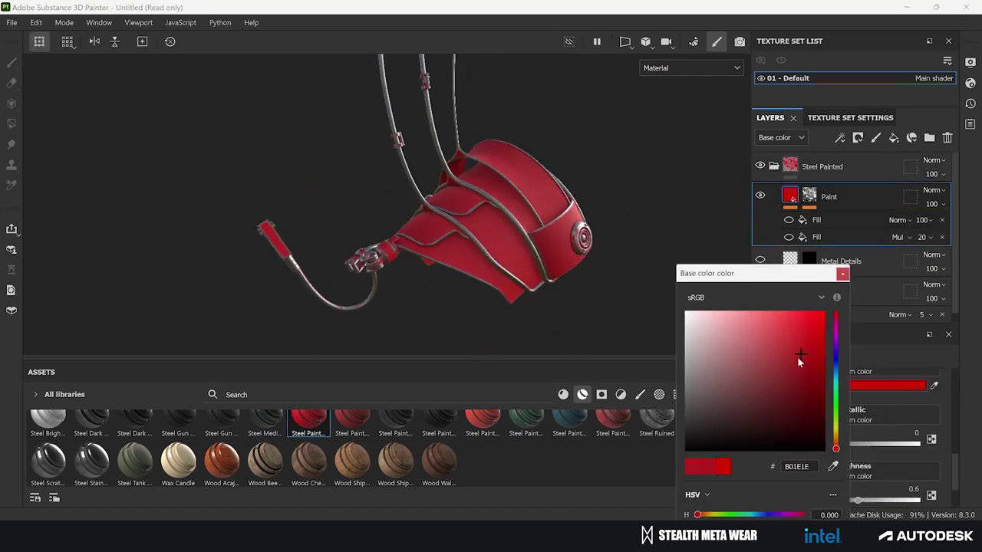
pyautogui.moveTo(797, 358); pyautogui.dragTo(785, 344)
pyautogui.click(842, 274)
pyautogui.moveTo(694, 214); pyautogui.dragTo(680, 222)
pyautogui.scroll(-5, 614, 196)
pyautogui.moveTo(606, 184); pyautogui.dragTo(588, 187)
# Step: Undo a fill layer added inside the Steel Painted group and add a new fill layer above the group instead
pyautogui.click(894, 138)
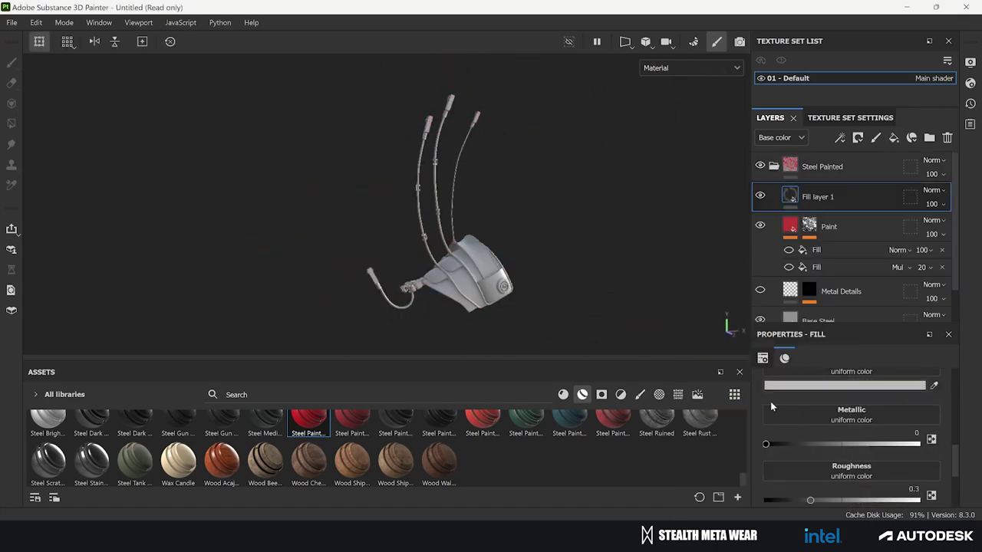
pyautogui.hotkey('ctrl', 'z')
pyautogui.click(774, 166)
pyautogui.click(840, 167)
pyautogui.click(893, 138)
# Step: Apply the Dirt Cavities smart mask to Fill layer 1
pyautogui.click(657, 396)
pyautogui.click(601, 395)
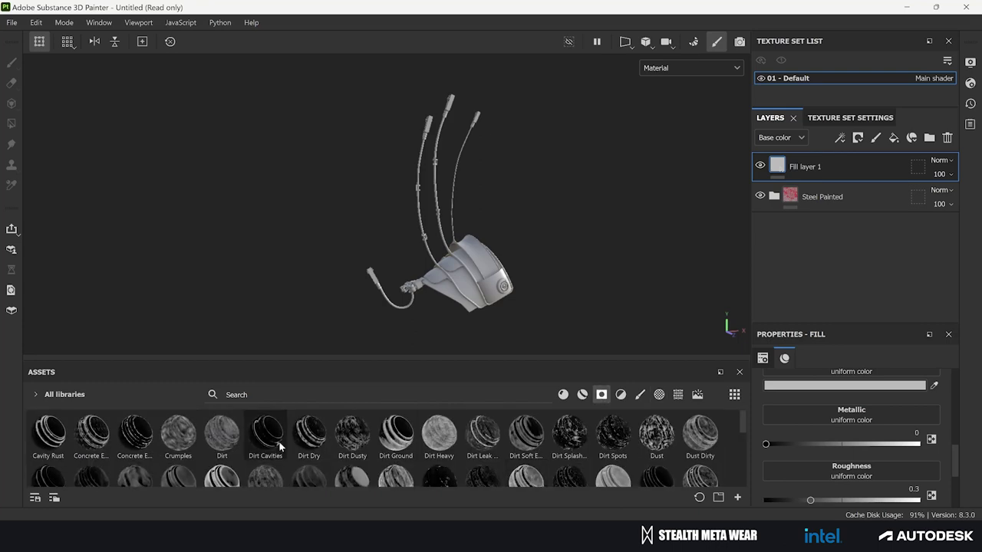
pyautogui.click(280, 446)
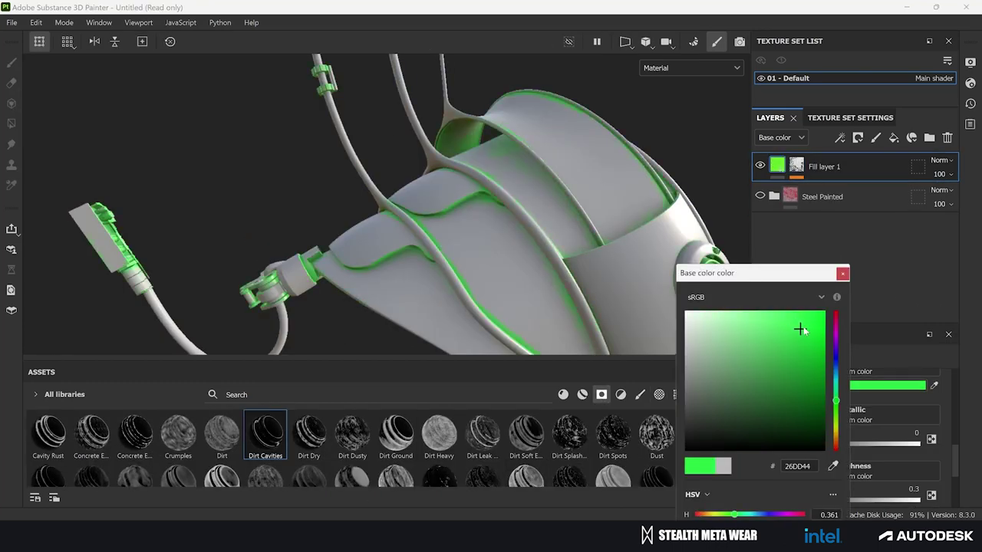
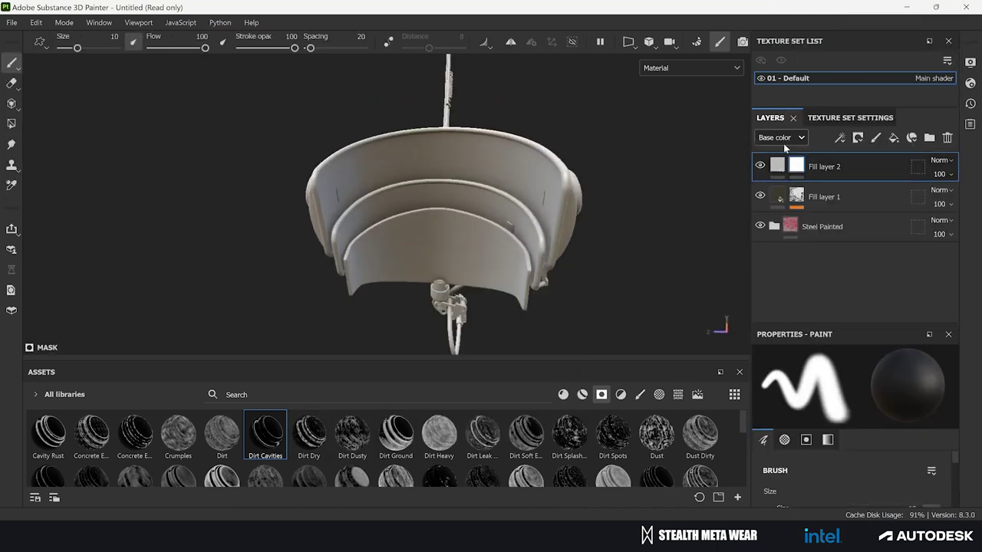
# Step: Try painting on Fill layer 2's white mask through an added paint effect
pyautogui.click(836, 166)
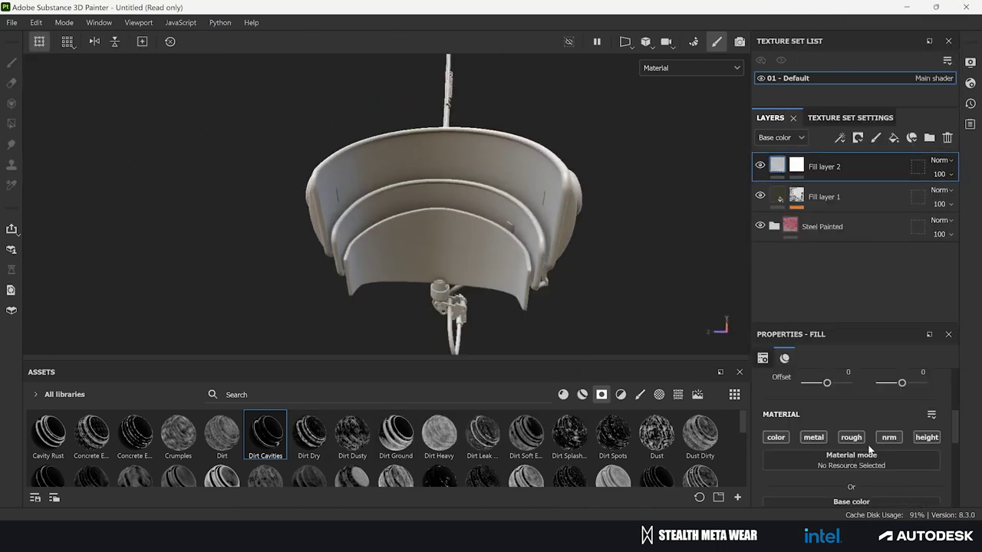
pyautogui.rightClick(836, 167)
pyautogui.click(856, 425)
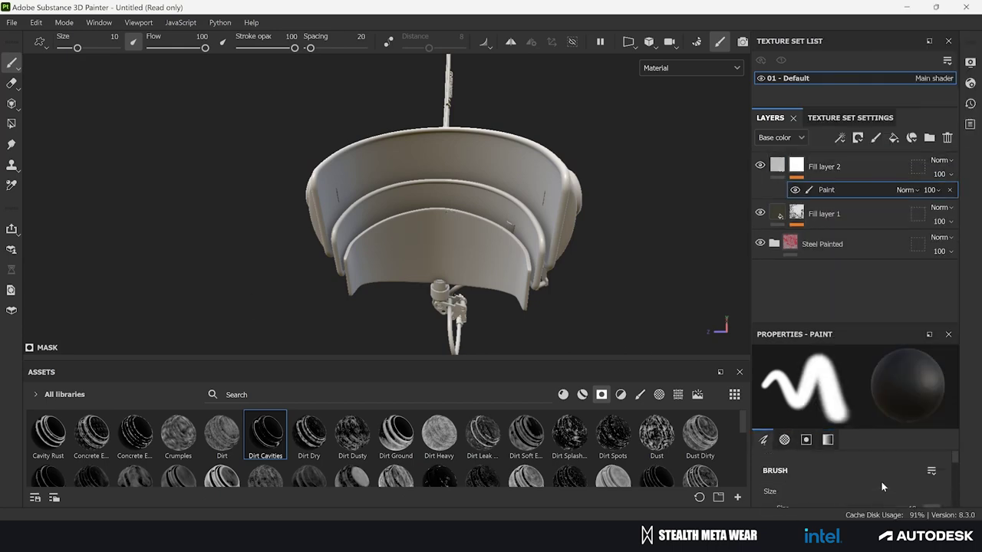
pyautogui.moveTo(437, 220); pyautogui.dragTo(392, 234)
pyautogui.hotkey('ctrl', 'z')
pyautogui.hotkey('ctrl', 'z')
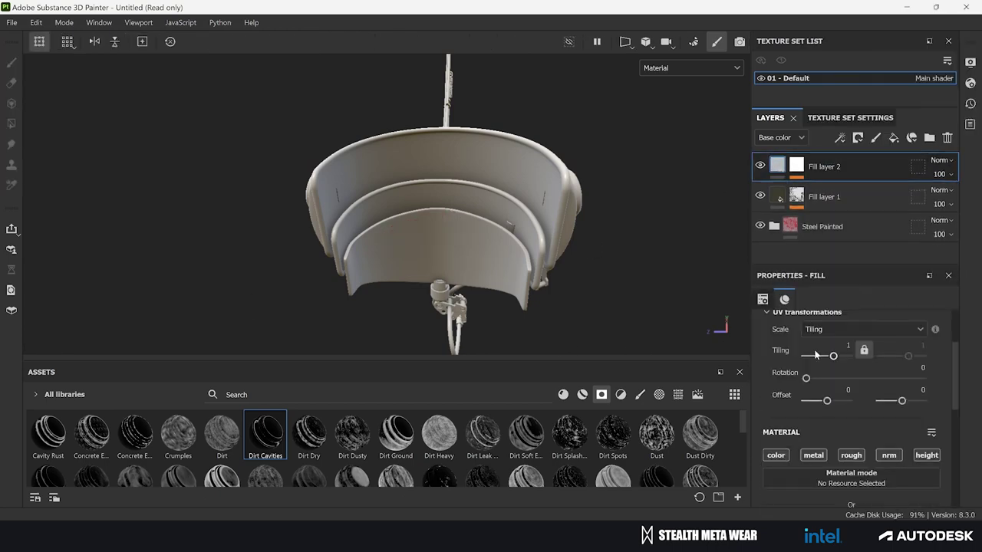
# Step: Limit Fill layer 2 to the colour and roughness channels and replace its white mask with a black one
pyautogui.click(813, 456)
pyautogui.moveTo(475, 199)
pyautogui.mouseDown()
pyautogui.moveTo(491, 307)
pyautogui.moveTo(504, 197)
pyautogui.moveTo(549, 324)
pyautogui.mouseUp()
pyautogui.click(796, 166)
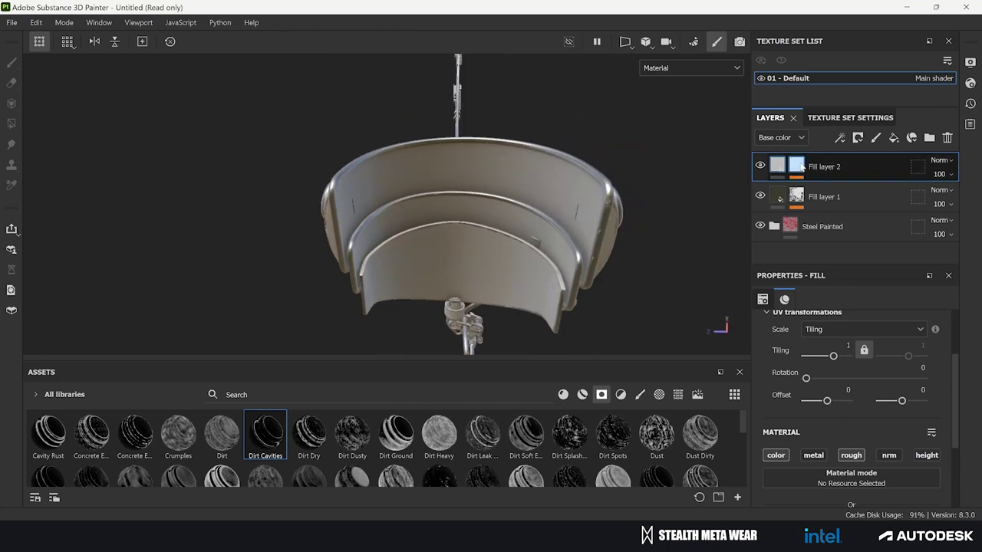
pyautogui.rightClick(796, 166)
pyautogui.click(847, 24)
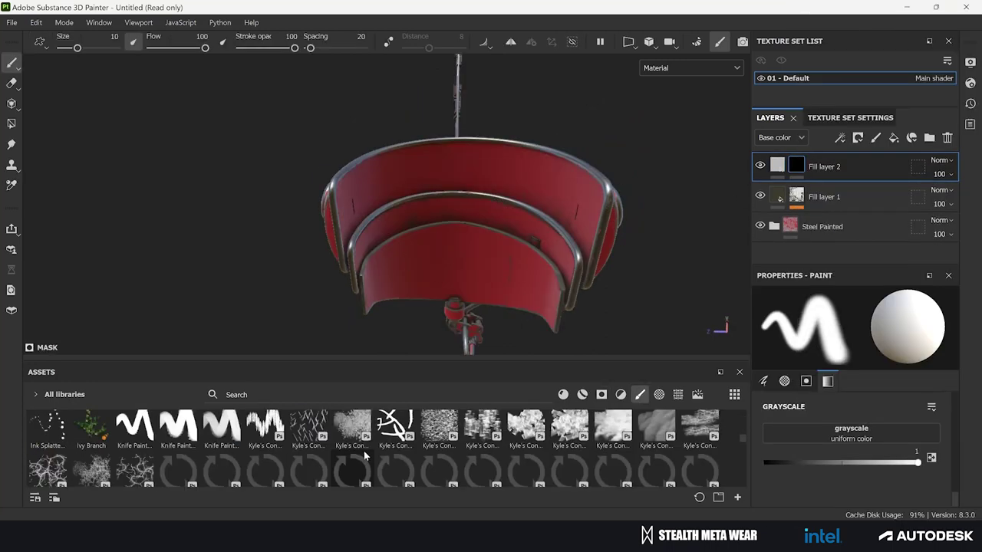
# Step: Paint grunge patches into Fill layer 2's mask across the armour's inner shells with a textured Kyle's Real brush at size 64.56
pyautogui.click(48, 445)
pyautogui.scroll(-6, 48, 445)
pyautogui.click(48, 441)
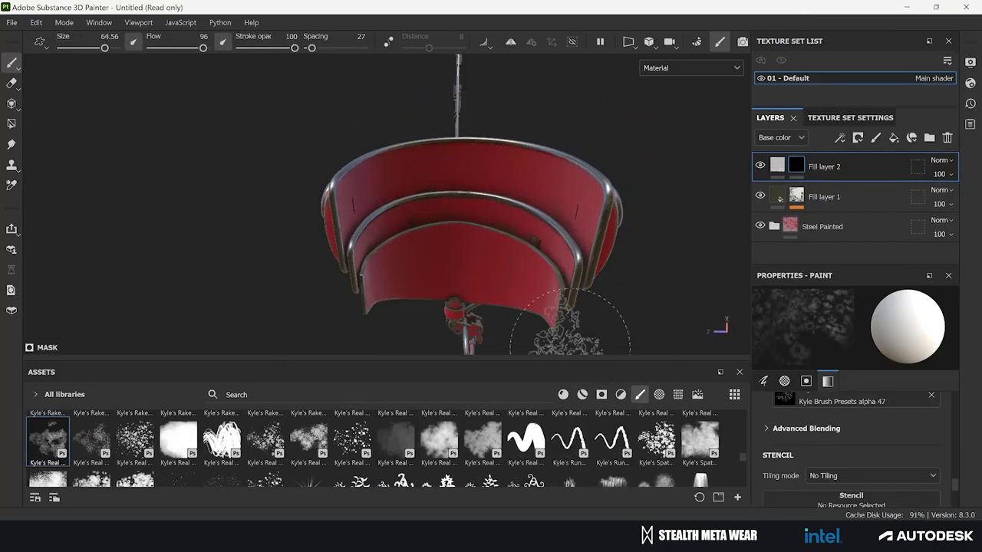
pyautogui.moveTo(462, 219)
pyautogui.mouseDown()
pyautogui.moveTo(429, 268)
pyautogui.moveTo(529, 245)
pyautogui.mouseUp()
pyautogui.moveTo(429, 230)
pyautogui.mouseDown()
pyautogui.moveTo(221, 227)
pyautogui.moveTo(429, 222)
pyautogui.mouseUp()
pyautogui.moveTo(384, 238)
pyautogui.mouseDown()
pyautogui.moveTo(468, 288)
pyautogui.moveTo(514, 284)
pyautogui.mouseUp()
# Step: Blend more wear into the inner shells' mask with two other Kyle's Real brushes, at sizes 32.28 and 38.13
pyautogui.click(396, 441)
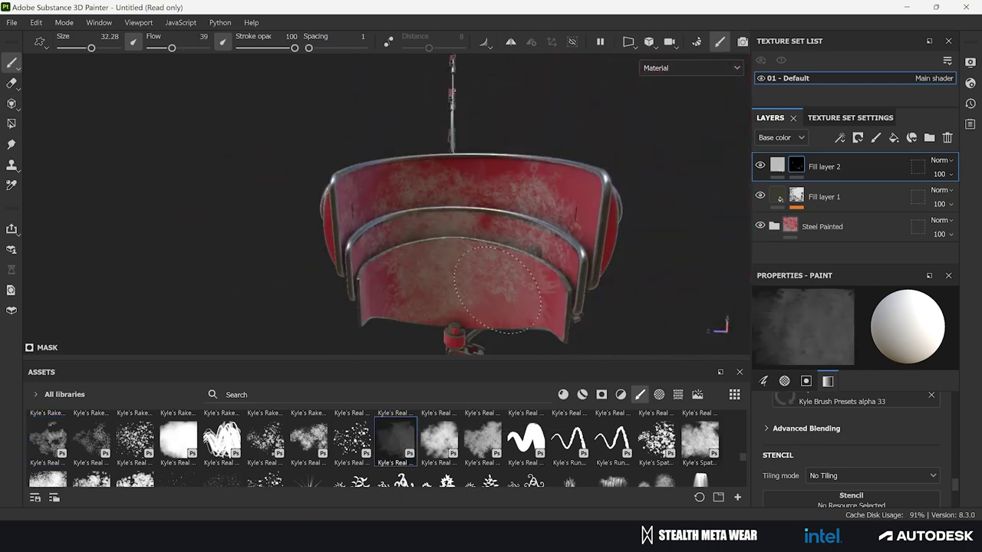
pyautogui.moveTo(498, 192); pyautogui.dragTo(571, 222)
pyautogui.click(308, 441)
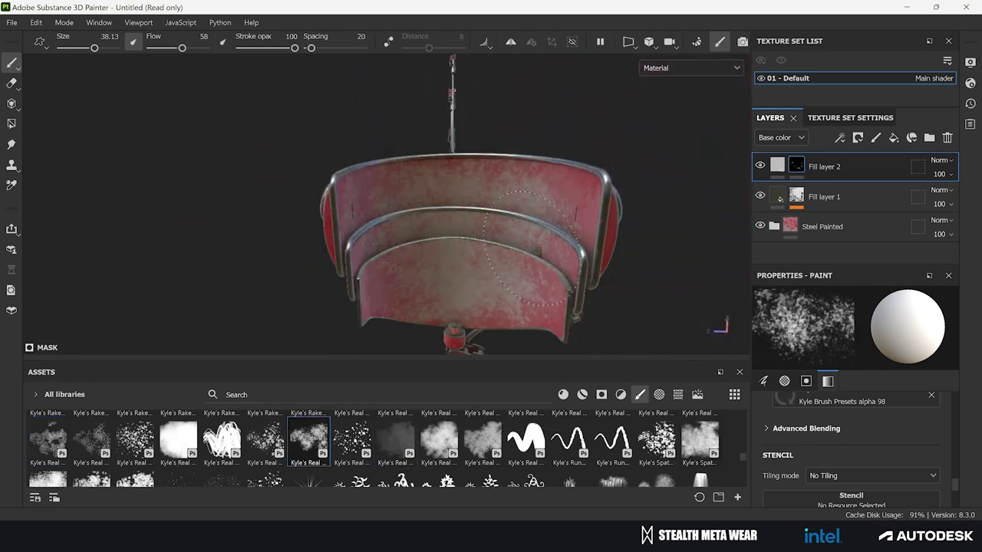
pyautogui.moveTo(475, 253)
pyautogui.mouseDown()
pyautogui.moveTo(366, 288)
pyautogui.moveTo(590, 197)
pyautogui.mouseUp()
# Step: Set the mask brush's grayscale to black and paint out parts of the wear on the armour's shells
pyautogui.scroll(-5, 851, 460)
pyautogui.moveTo(920, 463); pyautogui.dragTo(765, 463)
pyautogui.moveTo(359, 238); pyautogui.dragTo(397, 250)
pyautogui.moveTo(429, 261); pyautogui.dragTo(323, 261)
pyautogui.moveTo(322, 261)
pyautogui.mouseDown()
pyautogui.moveTo(278, 258)
pyautogui.moveTo(427, 223)
pyautogui.moveTo(213, 210)
pyautogui.moveTo(447, 229)
pyautogui.moveTo(443, 238)
pyautogui.moveTo(219, 158)
pyautogui.moveTo(636, 191)
pyautogui.moveTo(639, 230)
pyautogui.mouseUp()
pyautogui.click(47, 441)
# Step: Select Fill layer 2's fill and change the layer's blending mode
pyautogui.click(777, 165)
pyautogui.click(942, 161)
pyautogui.click(942, 62)
pyautogui.scroll(3, 415, 259)
pyautogui.moveTo(415, 260)
pyautogui.mouseDown()
pyautogui.moveTo(365, 318)
pyautogui.moveTo(418, 261)
pyautogui.mouseUp()
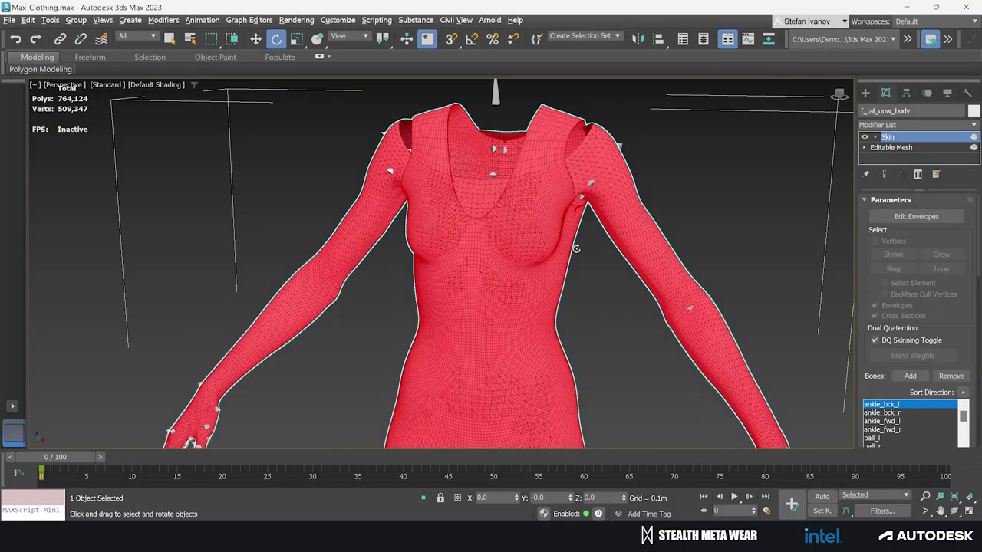
# Step: In 3ds Max, freeze the skinned body mesh and select the spine_04 bone
pyautogui.moveTo(576, 249); pyautogui.dragTo(478, 271)
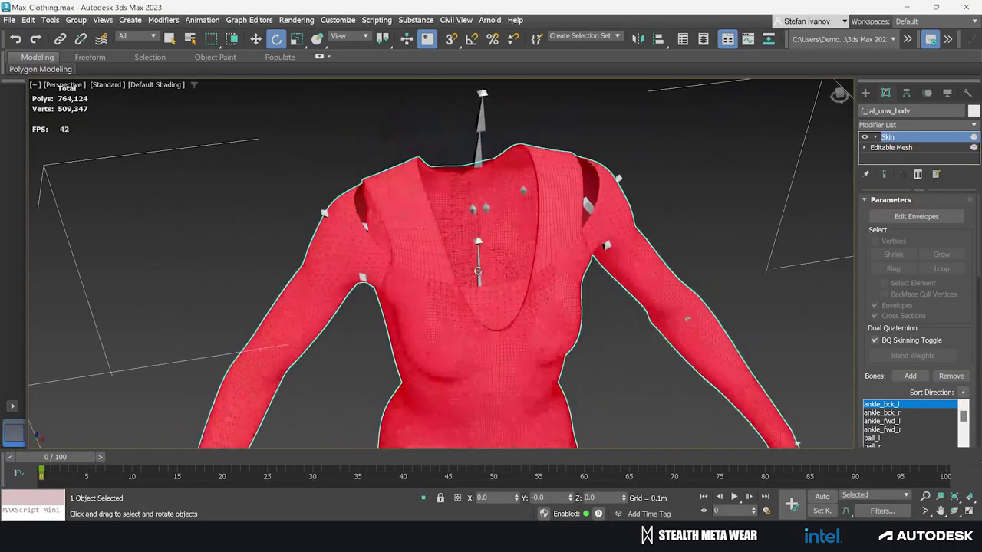
pyautogui.rightClick(502, 245)
pyautogui.click(541, 159)
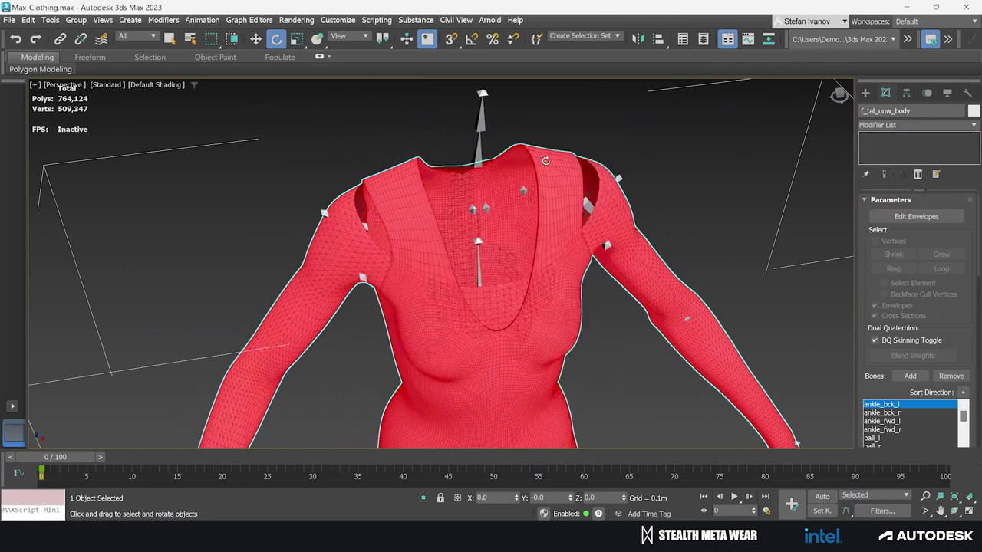
pyautogui.click(479, 270)
# Step: Test the body's skin deformation by rotating the spine_04 bone, and cancel the rotation
pyautogui.scroll(-5, 500, 299)
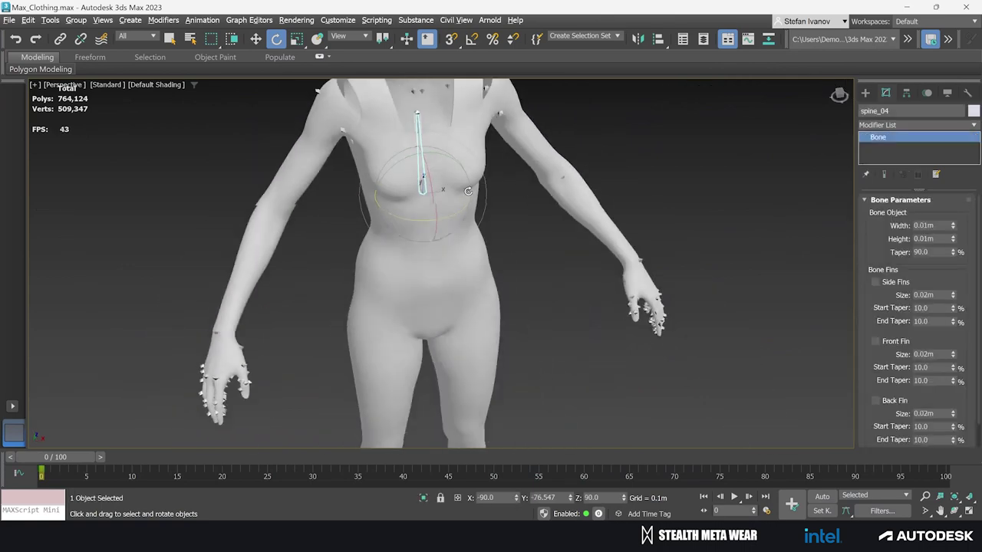
pyautogui.scroll(2, 475, 211)
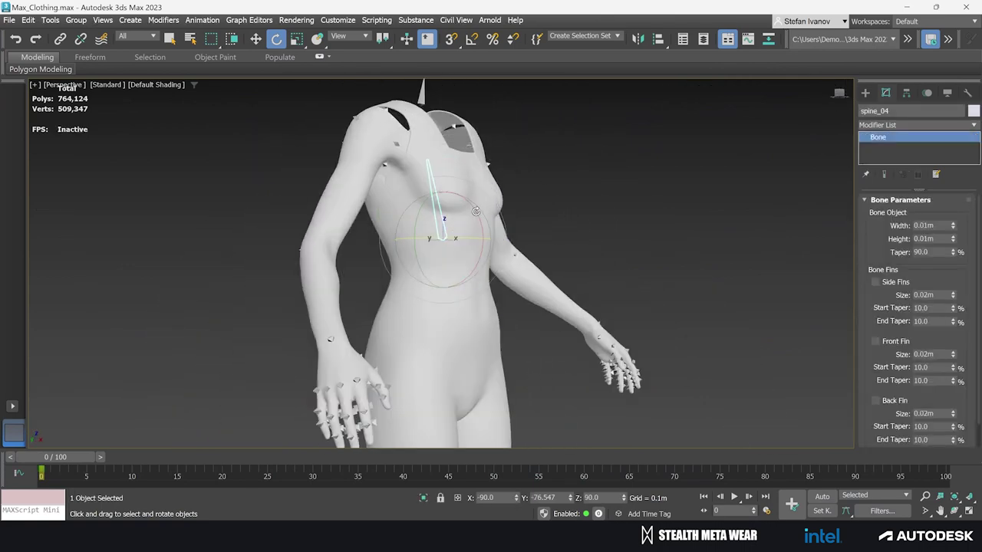
pyautogui.moveTo(475, 211)
pyautogui.mouseDown()
pyautogui.moveTo(468, 135)
pyautogui.moveTo(483, 223)
pyautogui.mouseUp()
pyautogui.rightClick(483, 222)
pyautogui.moveTo(537, 235); pyautogui.dragTo(435, 274)
# Step: Select the spine_03 bone and rotate it in several directions to test the torso's deformation, cancelling each rotation
pyautogui.press('q')
pyautogui.click(495, 277)
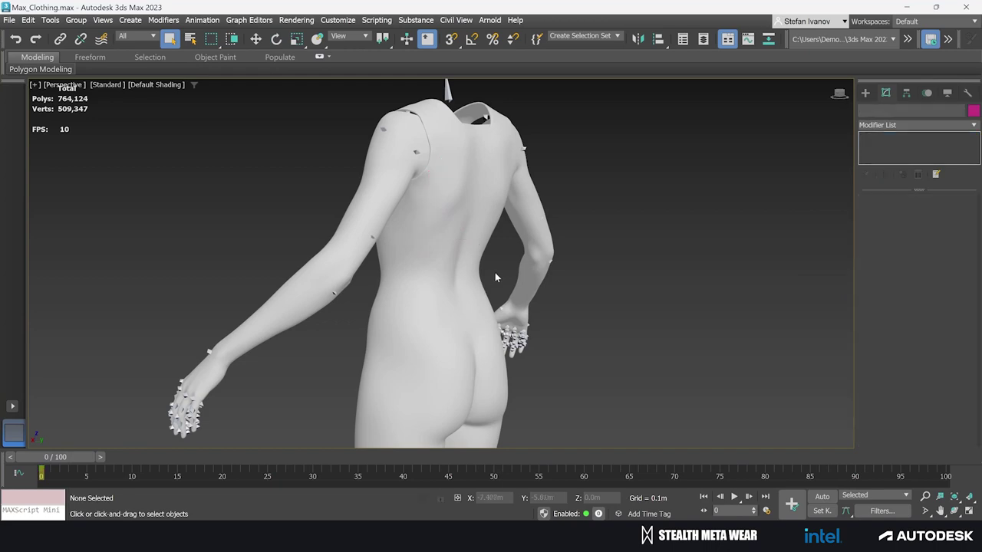
pyautogui.moveTo(495, 274)
pyautogui.mouseDown()
pyautogui.moveTo(413, 278)
pyautogui.moveTo(493, 280)
pyautogui.mouseUp()
pyautogui.press('e')
pyautogui.moveTo(445, 259); pyautogui.dragTo(735, 285)
pyautogui.rightClick(452, 277)
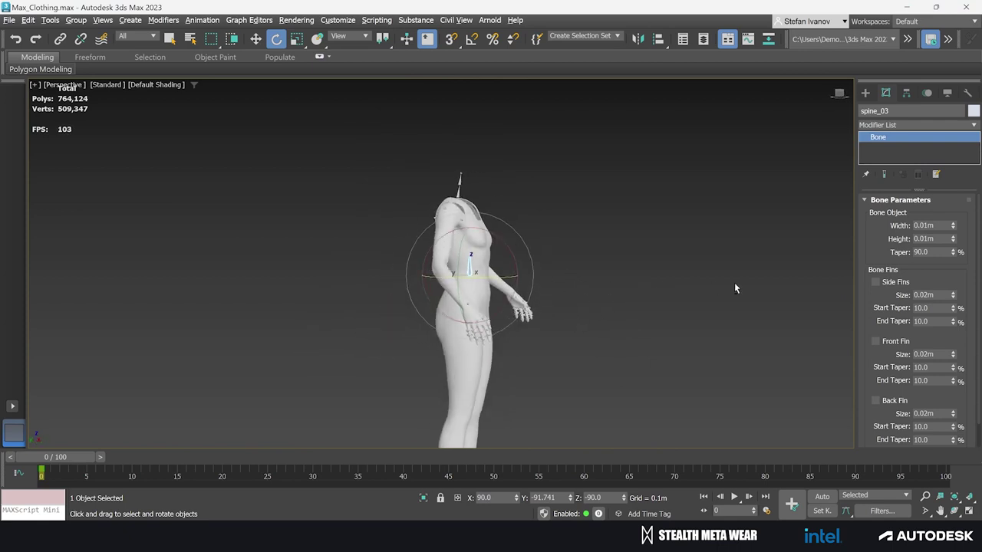
pyautogui.scroll(4, 521, 272)
pyautogui.moveTo(499, 279); pyautogui.dragTo(440, 263)
pyautogui.rightClick(423, 266)
pyautogui.rightClick(440, 263)
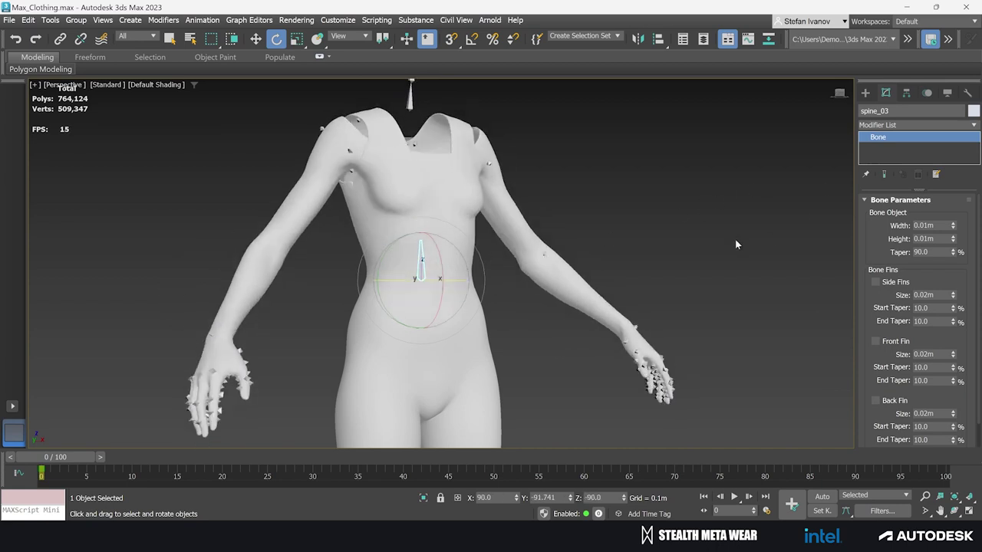
# Step: Unfreeze the body mesh and select it
pyautogui.rightClick(649, 236)
pyautogui.click(680, 161)
pyautogui.click(574, 287)
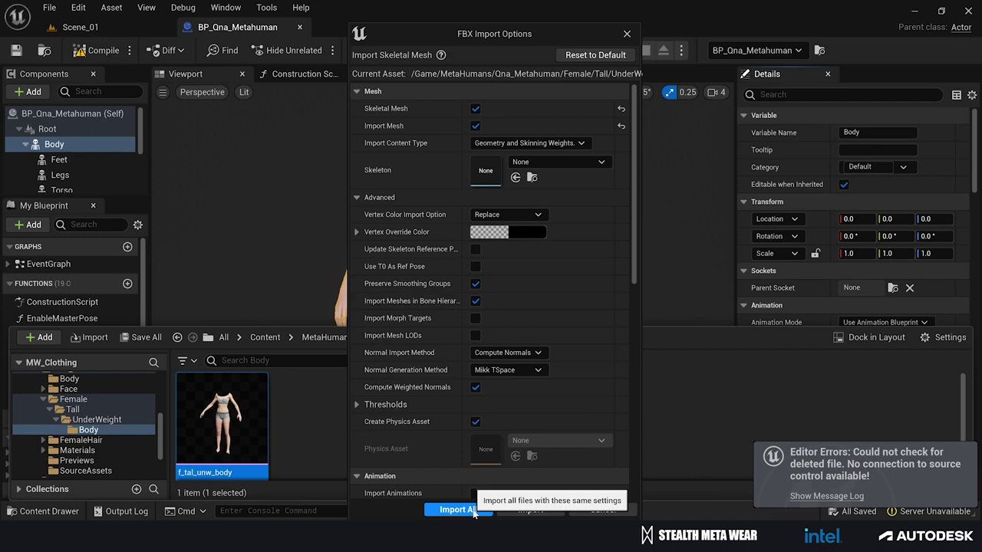
# Step: In Unreal Editor, import the body FBX as a skeletal mesh with geometry and skinning weights into the UnderWeight Body folder
pyautogui.click(459, 511)
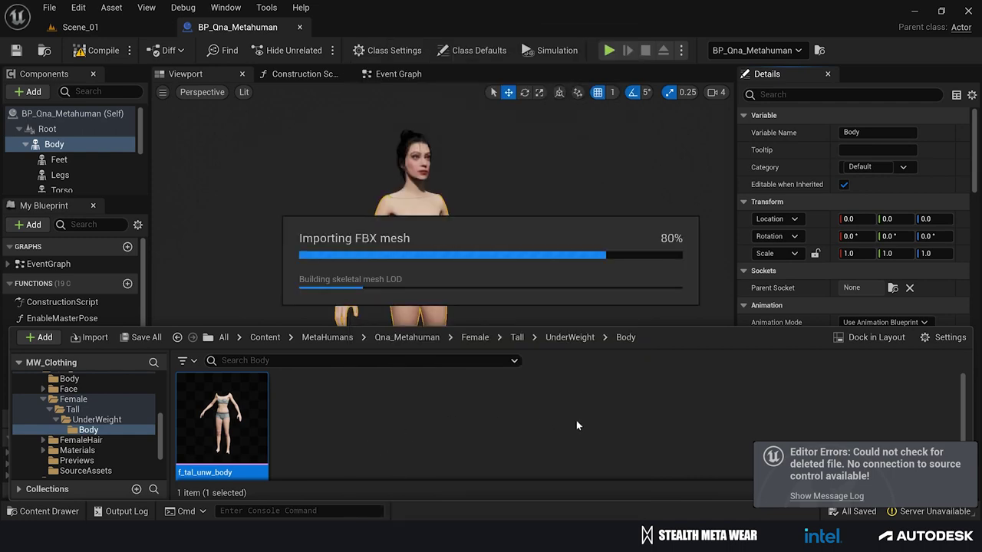
pyautogui.click(826, 496)
pyautogui.click(262, 46)
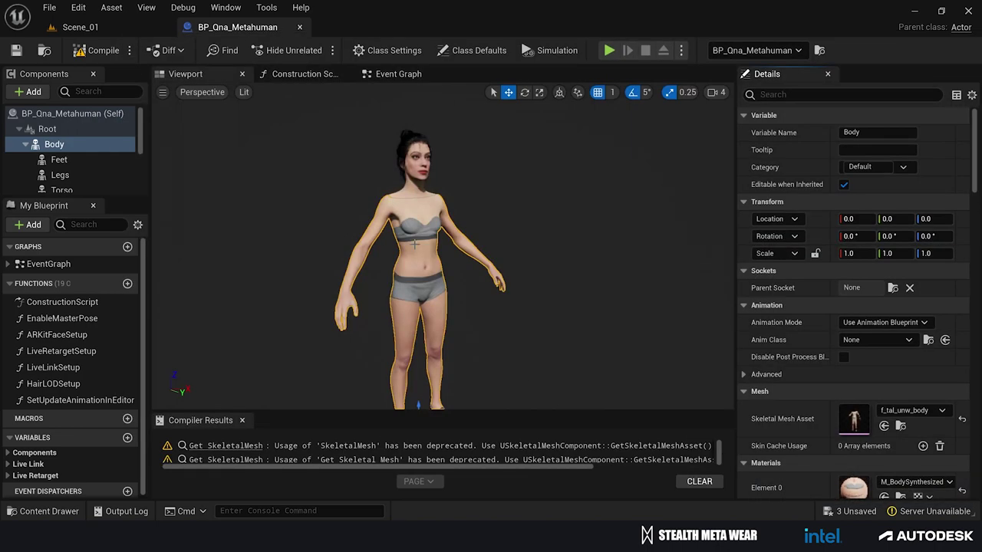
# Step: Locate the Body component's f_tal_unw_body skeletal mesh among the project assets and open it
pyautogui.click(901, 426)
pyautogui.click(335, 411)
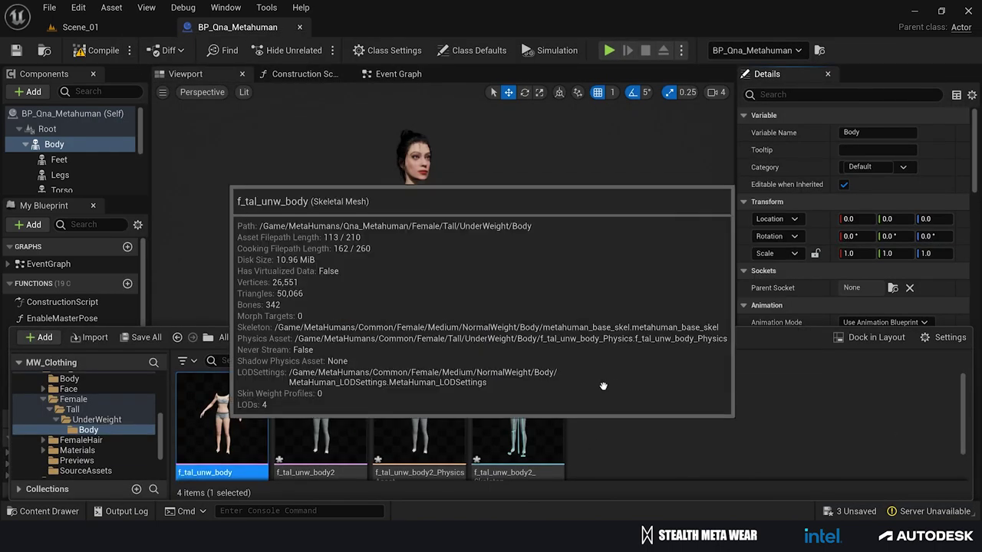
pyautogui.doubleClick(222, 418)
# Step: Look through the open f_tal_unw_body asset and the MetaHuman blueprint, and return to the Scene_01 level
pyautogui.click(148, 178)
pyautogui.click(221, 31)
pyautogui.click(362, 29)
pyautogui.click(81, 29)
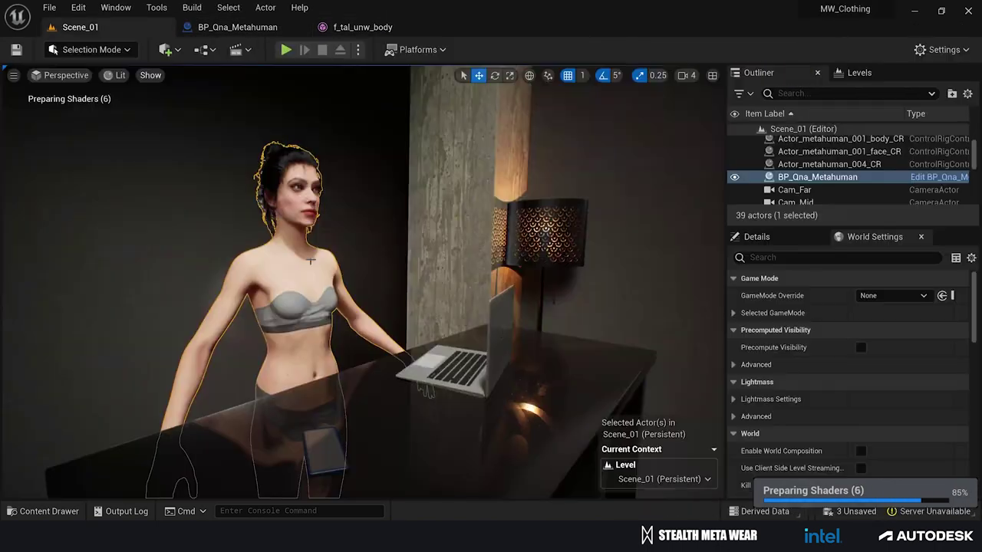
# Step: Locate the source skin material used by f_tal_unw_body and open the imported f_tal_unw_body2 skeletal mesh
pyautogui.click(362, 29)
pyautogui.click(148, 168)
pyautogui.click(101, 432)
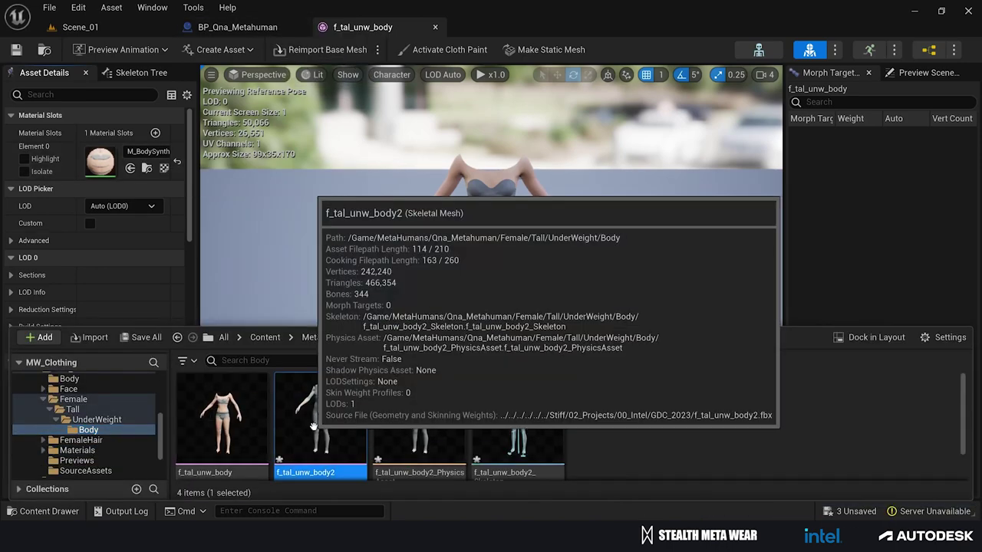
pyautogui.doubleClick(321, 418)
# Step: Assign the original body's M_BodySynthesized skin material to Element 0 of f_tal_unw_body2
pyautogui.click(399, 27)
pyautogui.click(501, 28)
pyautogui.click(43, 512)
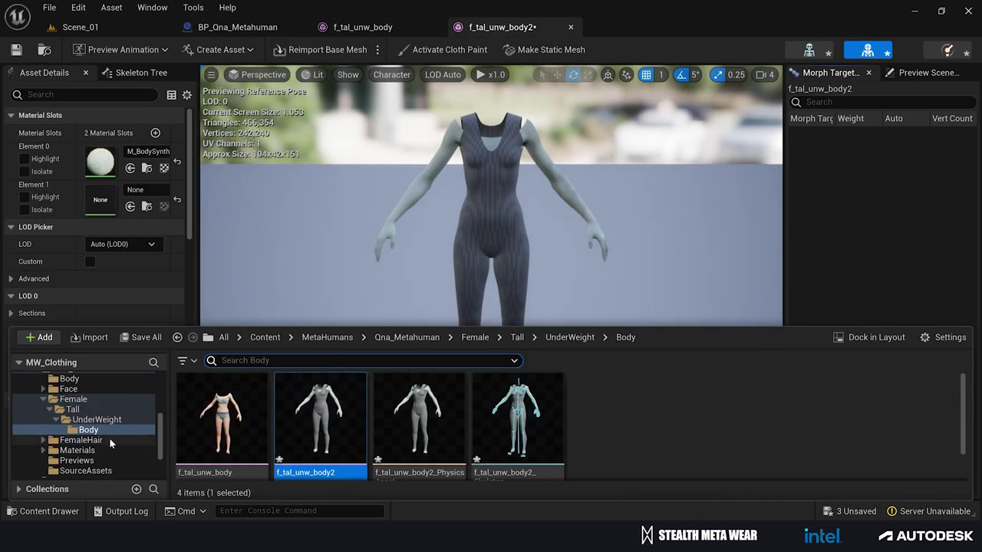
pyautogui.scroll(-3, 110, 434)
pyautogui.click(362, 28)
pyautogui.click(147, 168)
pyautogui.click(501, 27)
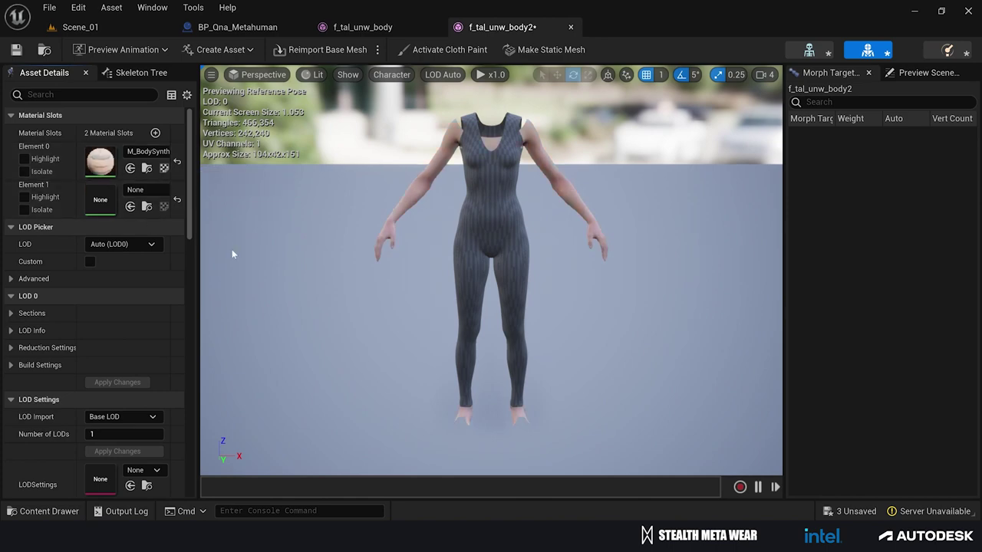
# Step: Assign the MI_PeachFuzz material from the MetaHuman's Materials folder to Element 1 of f_tal_unw_body2
pyautogui.click(135, 30)
pyautogui.click(238, 29)
pyautogui.click(501, 28)
pyautogui.click(43, 512)
pyautogui.scroll(-3, 422, 405)
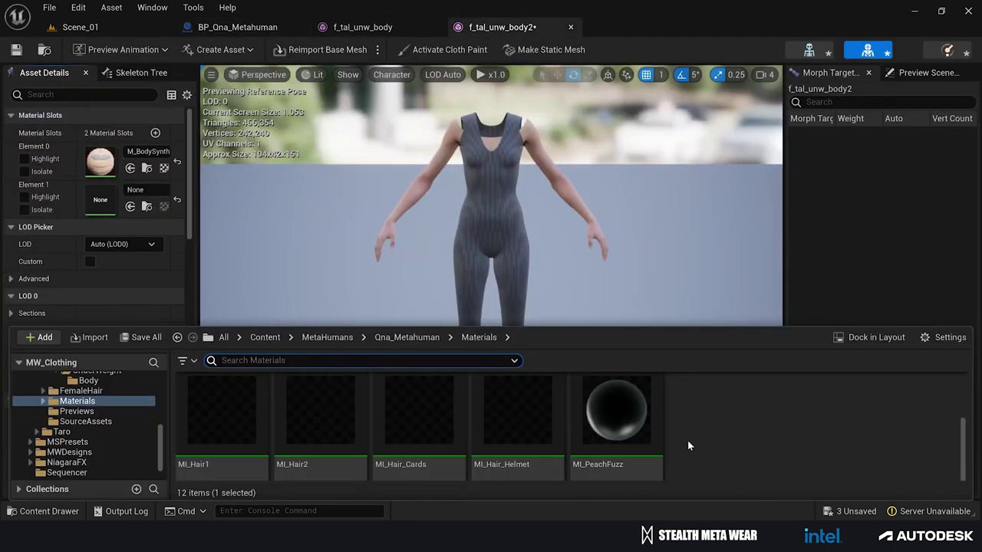
pyautogui.moveTo(616, 418); pyautogui.dragTo(100, 199)
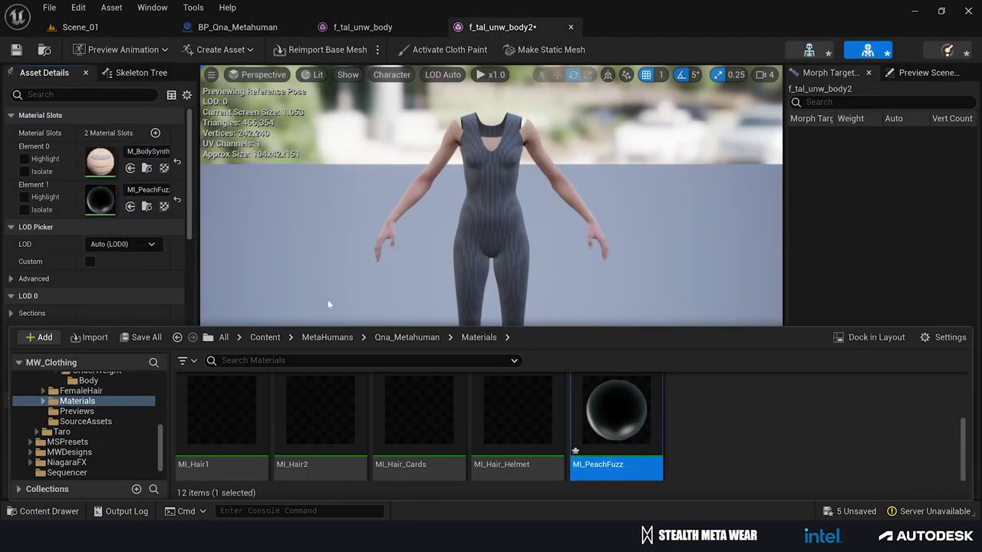
# Step: Create a new material named Cloth in the MetaHuman's Materials folder and open it for editing
pyautogui.rightClick(689, 415)
pyautogui.click(750, 273)
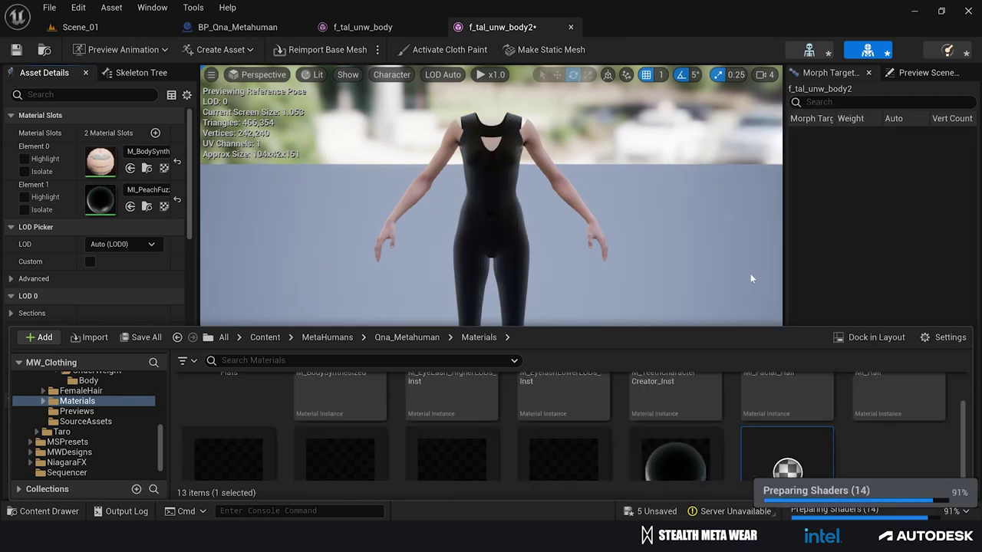
pyautogui.write('Cloth')
pyautogui.press('Return')
pyautogui.doubleClick(342, 406)
# Step: Add a three-component constant feeding the Cloth material's Base Color and set it to a dark grey of about 0.0146 per channel
pyautogui.press('3')
pyautogui.click(481, 103)
pyautogui.moveTo(575, 122); pyautogui.dragTo(625, 114)
pyautogui.click(211, 351)
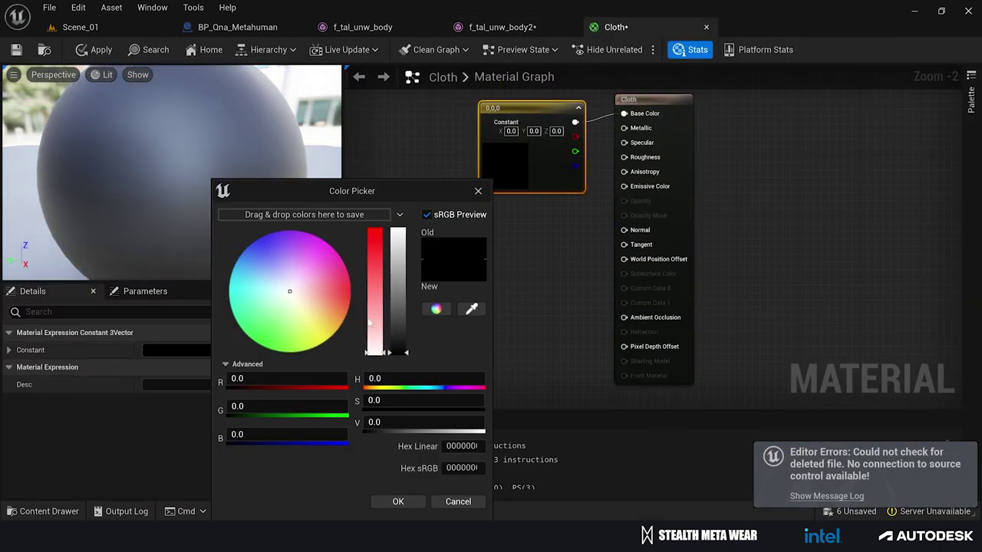
pyautogui.moveTo(399, 345); pyautogui.dragTo(398, 351)
pyautogui.click(398, 502)
# Step: Add a scalar constant feeding the Cloth material's Roughness and set its value to 0.72
pyautogui.moveTo(555, 160); pyautogui.dragTo(452, 137)
pyautogui.press('1')
pyautogui.click(508, 197)
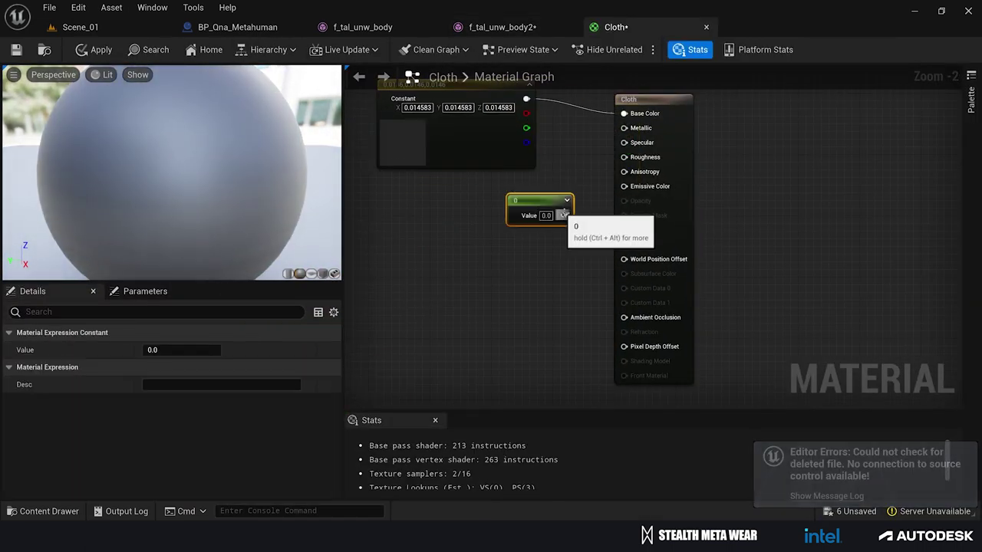
pyautogui.moveTo(563, 215); pyautogui.dragTo(624, 157)
pyautogui.moveTo(543, 203); pyautogui.dragTo(530, 186)
pyautogui.click(180, 350)
pyautogui.write('0.72')
pyautogui.press('Return')
# Step: Darken the Cloth material's base color constant to about 0.0083 per channel
pyautogui.click(453, 146)
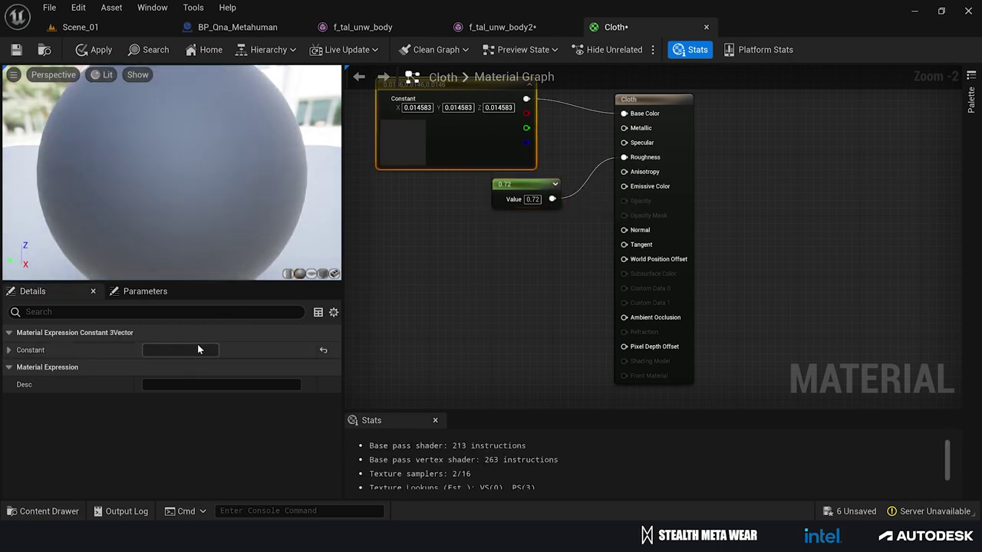
pyautogui.click(198, 350)
pyautogui.moveTo(394, 351); pyautogui.dragTo(393, 353)
pyautogui.click(386, 502)
# Step: Set the Cloth material's roughness constant to 0.92
pyautogui.click(503, 27)
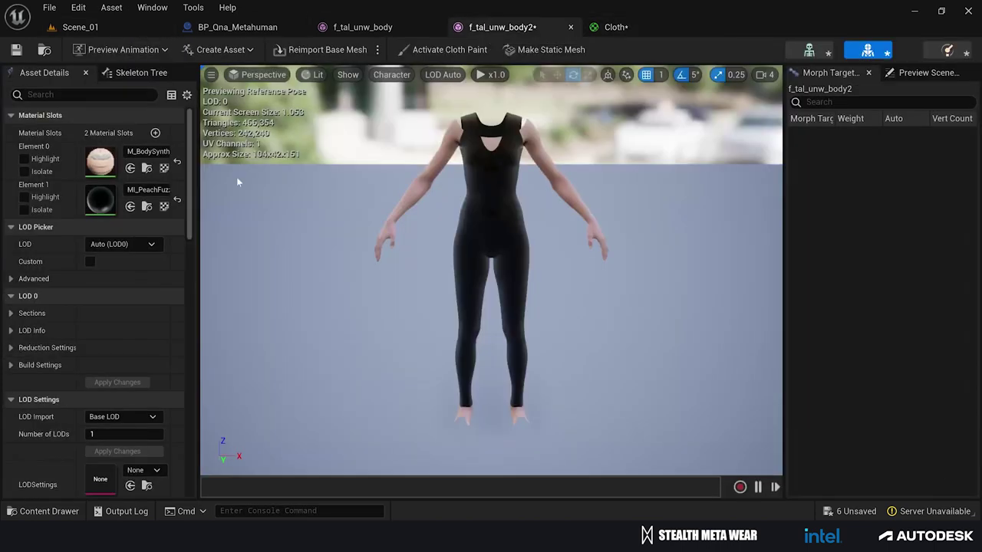
pyautogui.click(634, 27)
pyautogui.click(204, 351)
pyautogui.write('0.9')
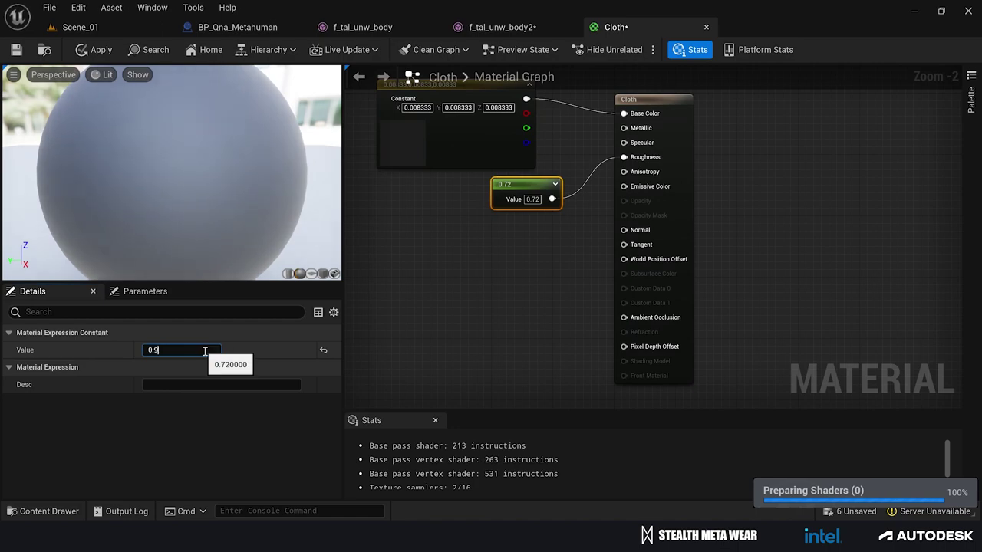
pyautogui.write('2')
pyautogui.press('Return')
# Step: Assign the Cloth material to Element 1 of f_tal_unw_body2, inspect the mesh, and close the open mesh and material editors
pyautogui.click(502, 28)
pyautogui.moveTo(491, 268); pyautogui.dragTo(675, 280)
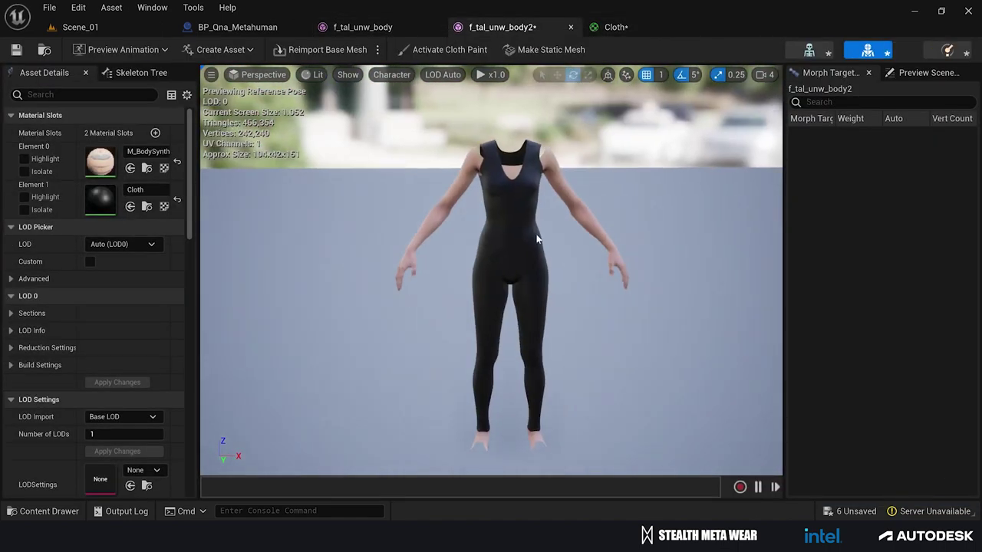
pyautogui.click(429, 27)
pyautogui.click(441, 27)
# Step: Set the skeletal mesh of the Body component in BP_Qna_Metahuman to f_tal_unw_body2
pyautogui.click(527, 298)
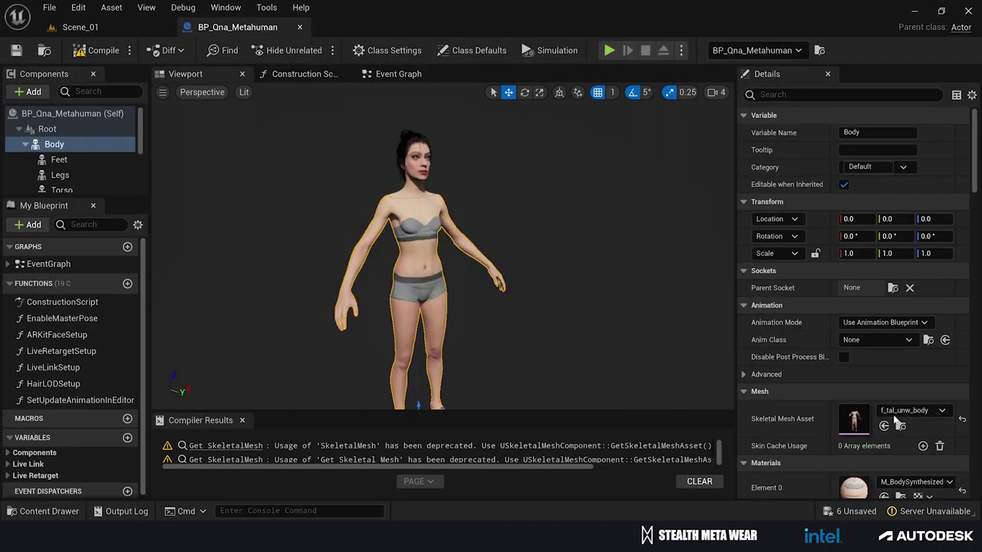
pyautogui.click(900, 426)
pyautogui.click(318, 418)
pyautogui.click(884, 426)
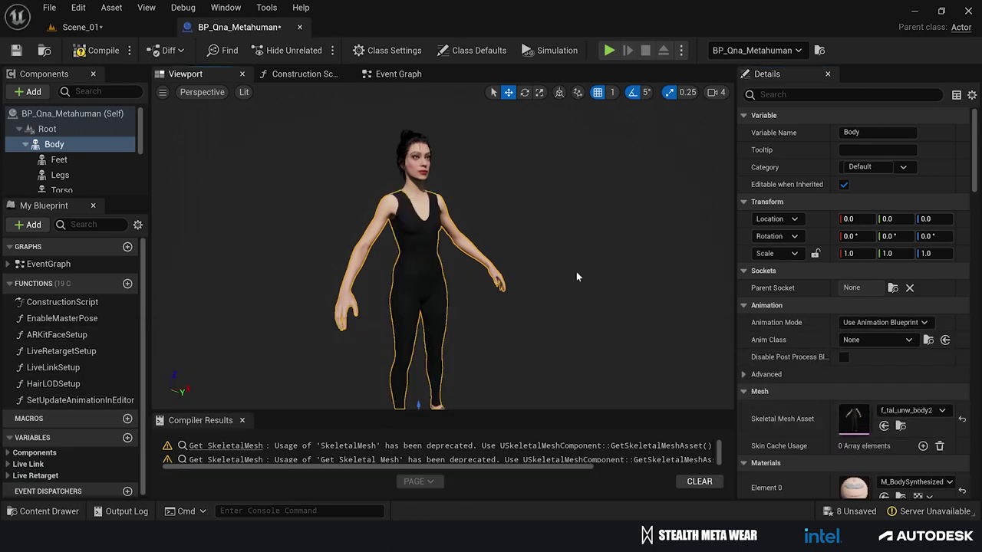
# Step: Return to the Scene_01 level to view the clothed character and display the project assets
pyautogui.click(80, 27)
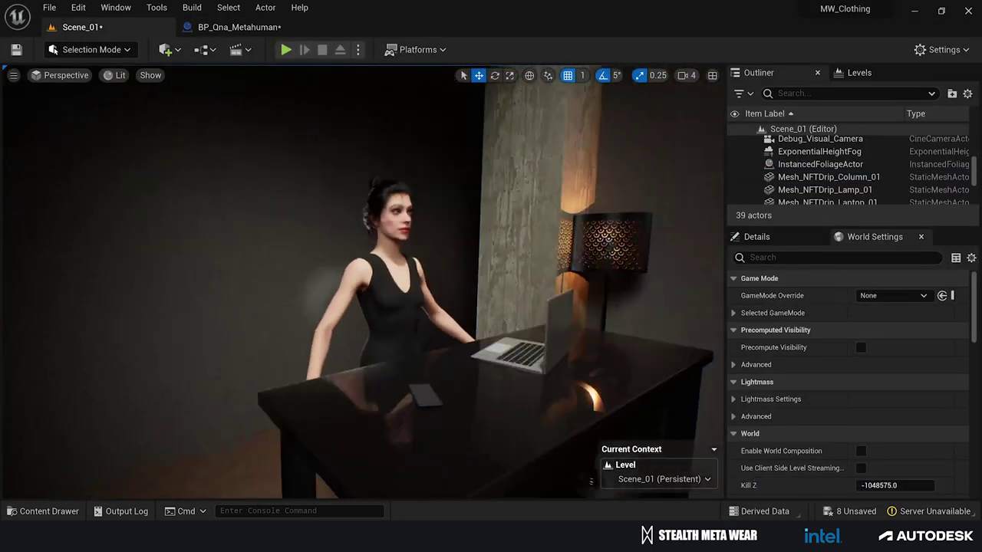
pyautogui.hotkey('ctrl', 'space')
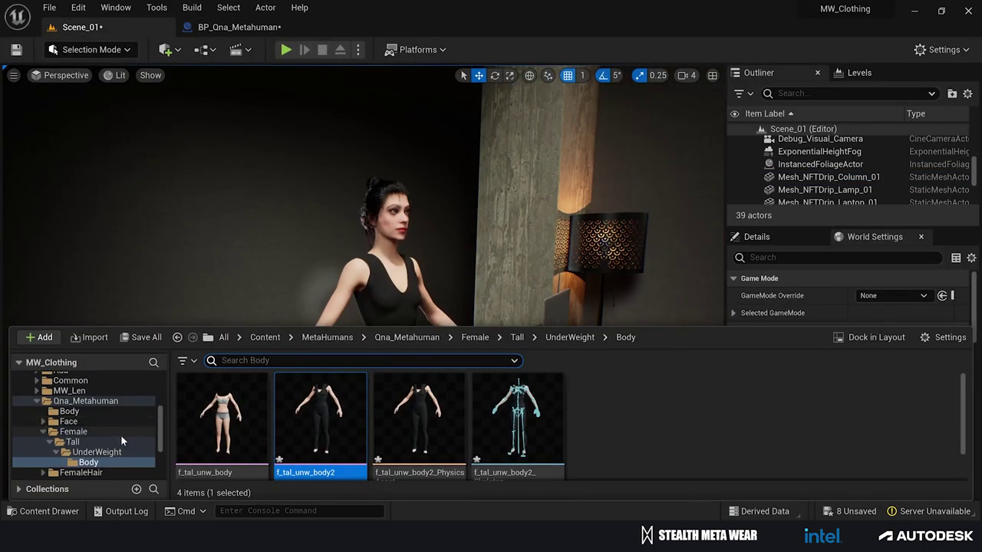